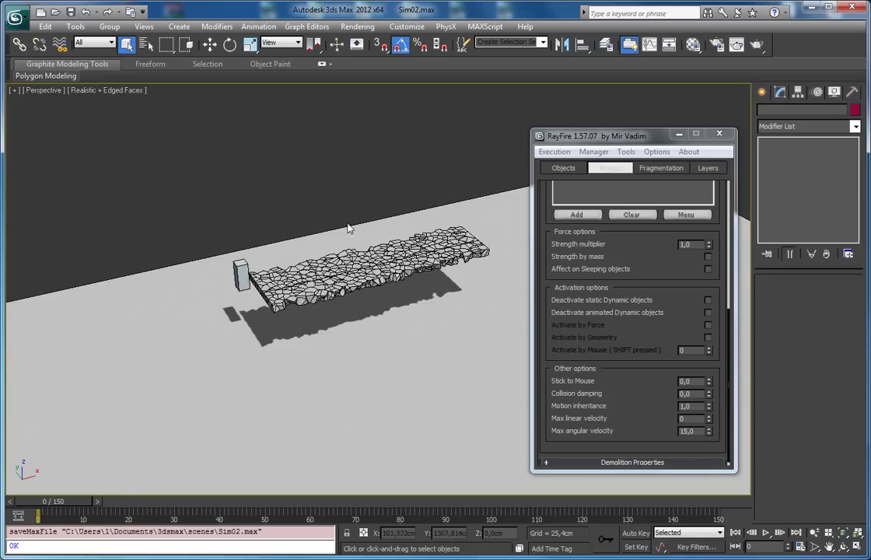
# Select all the fragments of the fractured slab without the ground box and add them as RayFire dynamic objects.
pyautogui.click(562, 168)
pyautogui.moveTo(232, 221)
pyautogui.keyDown('alt'); pyautogui.mouseDown(button='middle')
pyautogui.moveTo(194, 226)
pyautogui.moveTo(229, 234)
pyautogui.mouseUp(button='middle'); pyautogui.keyUp('alt')
pyautogui.moveTo(221, 266); pyautogui.dragTo(473, 320)
pyautogui.keyDown('alt'); pyautogui.click(226, 268); pyautogui.keyUp('alt')
pyautogui.scroll(5, 226, 268)
pyautogui.moveTo(297, 156)
pyautogui.mouseDown(button='middle')
pyautogui.moveTo(359, 281)
pyautogui.moveTo(372, 277)
pyautogui.mouseUp(button='middle')
pyautogui.scroll(5, 558, 243)
pyautogui.click(569, 204)
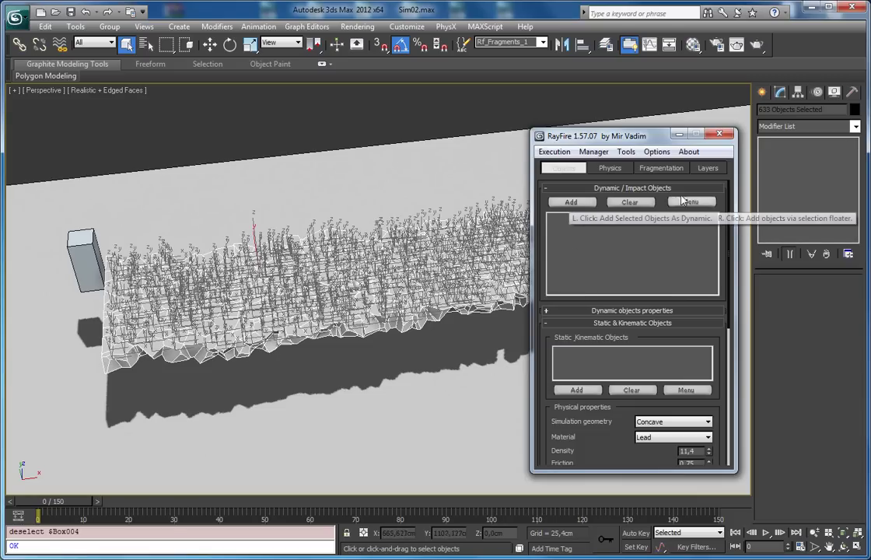
pyautogui.click(570, 203)
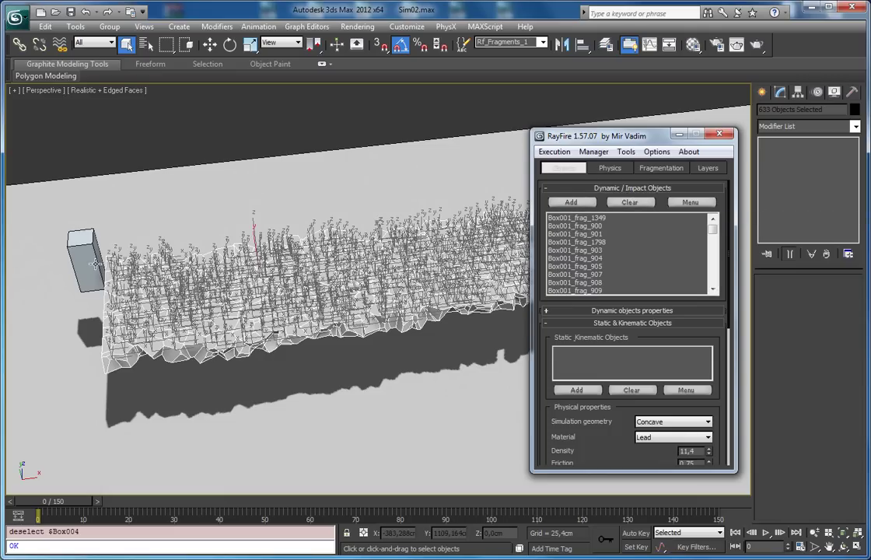
# Open the RayFire physics activation options and switch Deactivate static Dynamic objects on and back off.
pyautogui.click(611, 168)
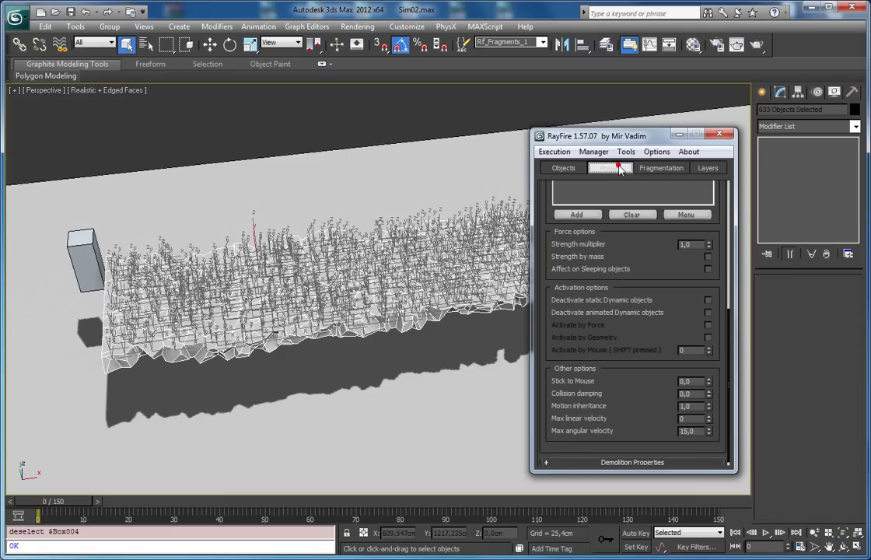
pyautogui.moveTo(632, 300); pyautogui.dragTo(632, 266)
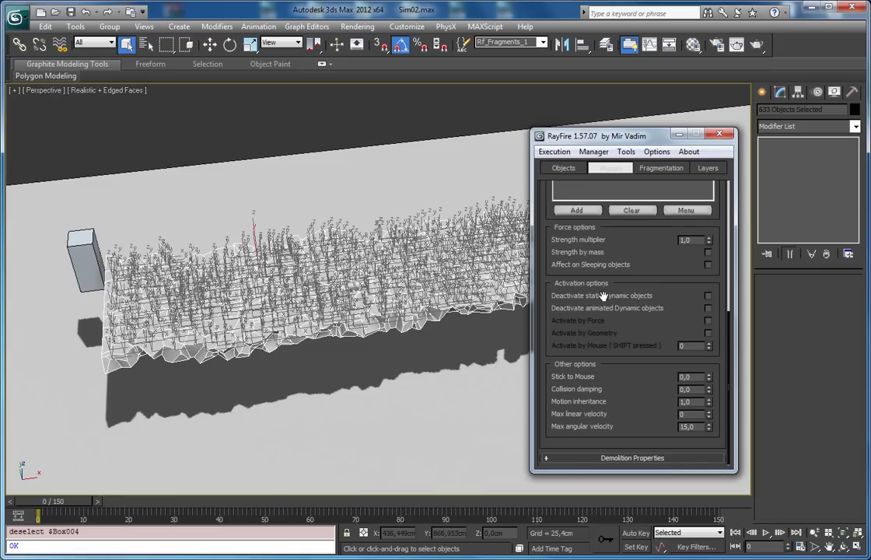
pyautogui.click(310, 298)
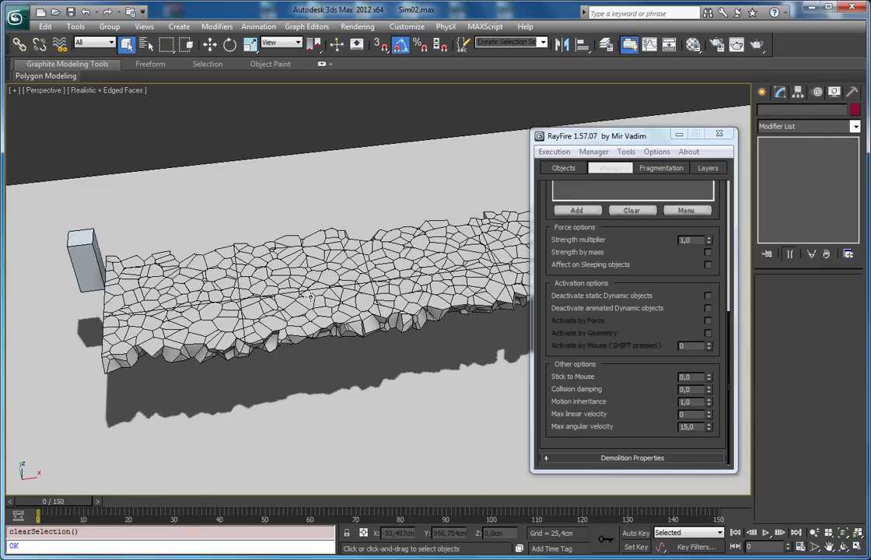
pyautogui.press('z')
pyautogui.press('z')
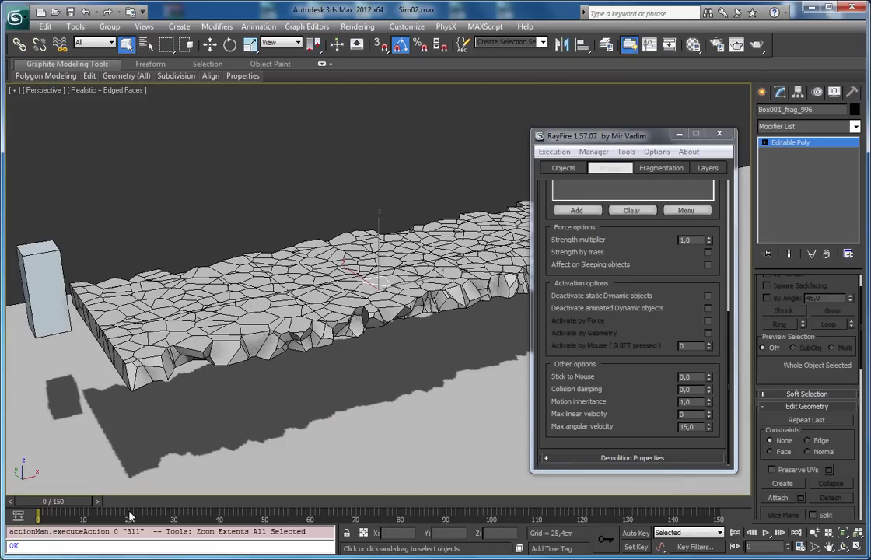
pyautogui.moveTo(418, 287); pyautogui.dragTo(375, 264, button='middle')
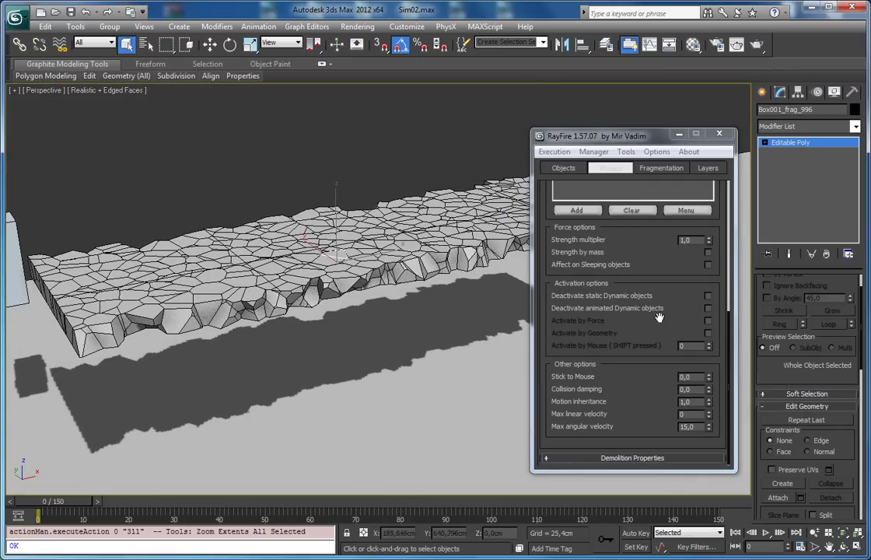
pyautogui.click(708, 309)
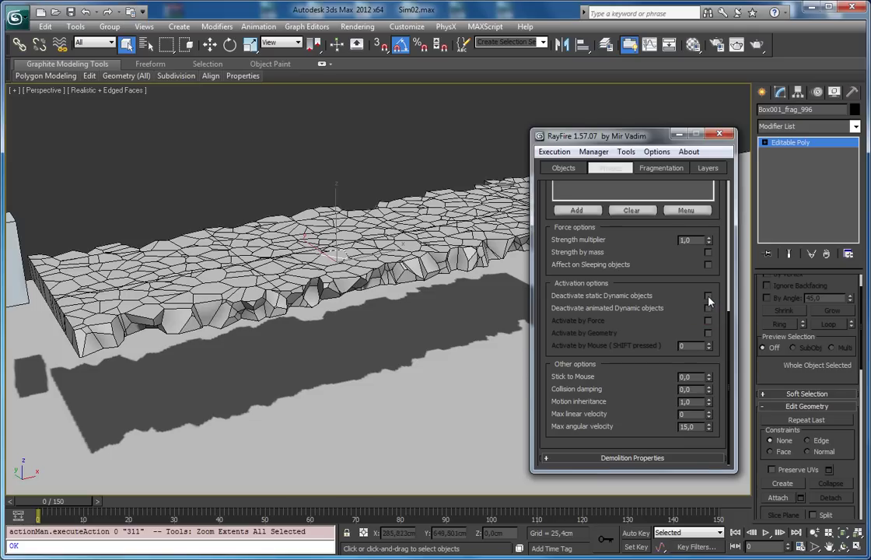
pyautogui.click(707, 297)
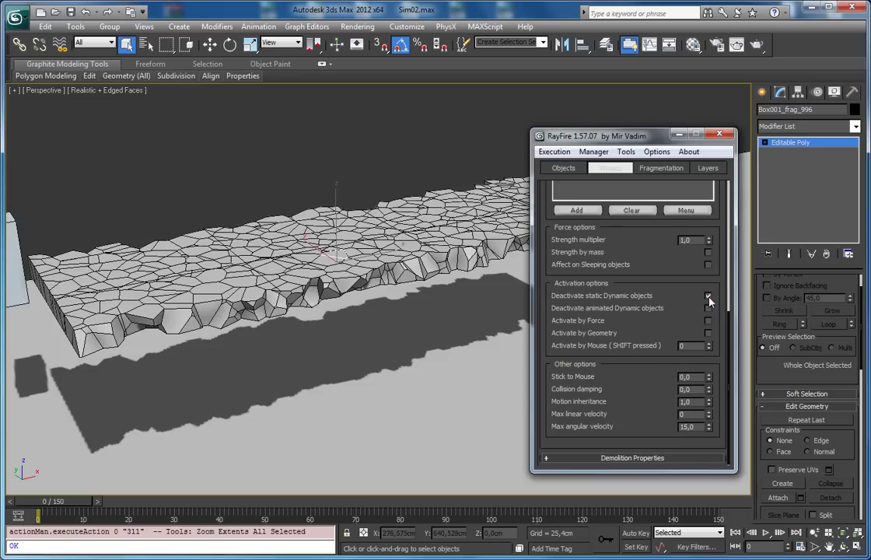
pyautogui.click(663, 326)
pyautogui.scroll(3, 276, 240)
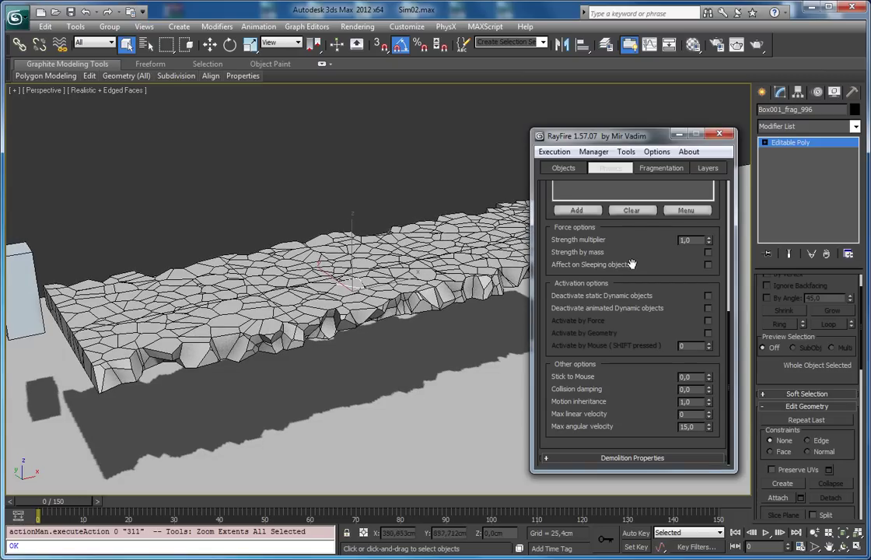
# Enlarge the RayFire window and preview the simulation without deactivation, hiding edged faces in the viewport before stopping it.
pyautogui.moveTo(632, 266); pyautogui.dragTo(630, 346)
pyautogui.moveTo(624, 131); pyautogui.dragTo(624, 87)
pyautogui.moveTo(650, 473); pyautogui.dragTo(649, 548)
pyautogui.scroll(3, 615, 350)
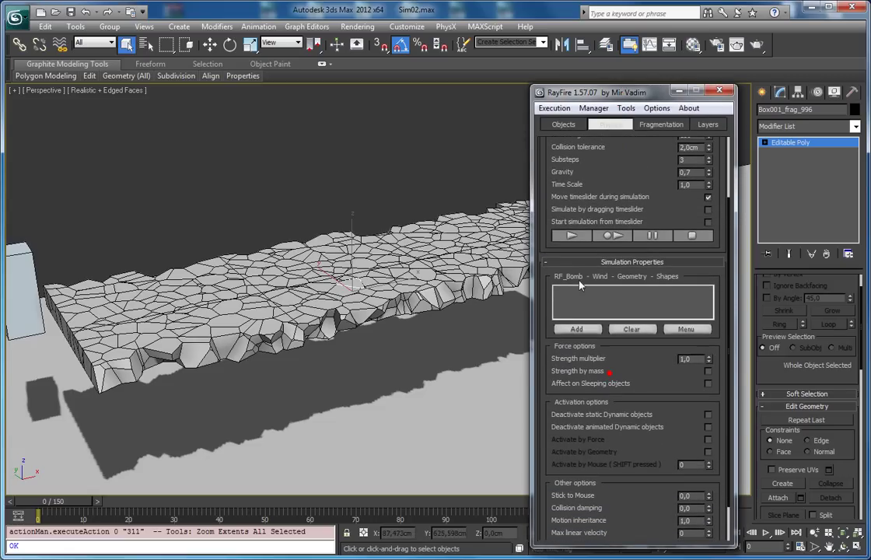
pyautogui.click(572, 236)
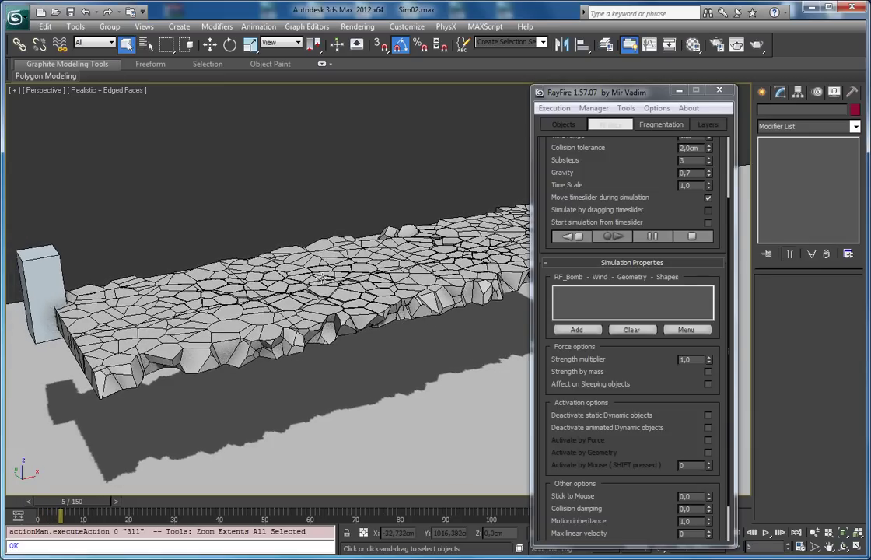
pyautogui.press('F4')
pyautogui.press('F4')
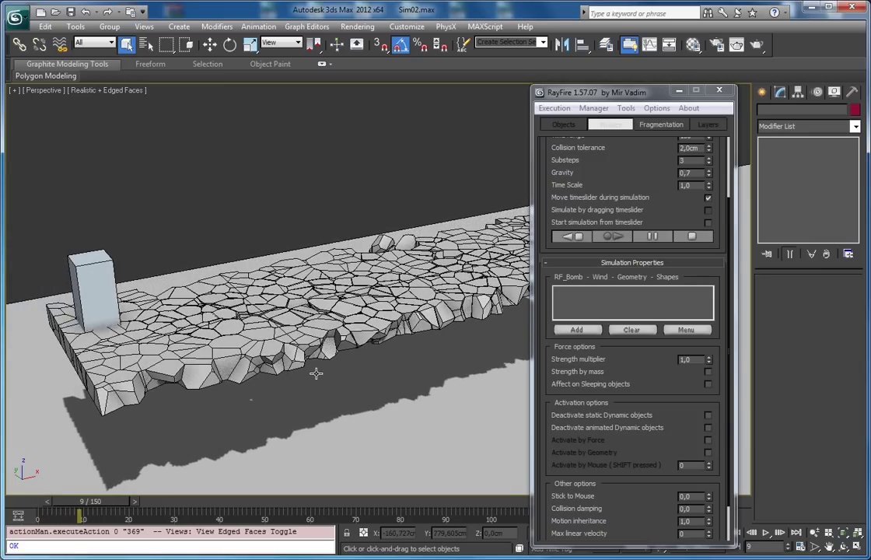
pyautogui.press('F4')
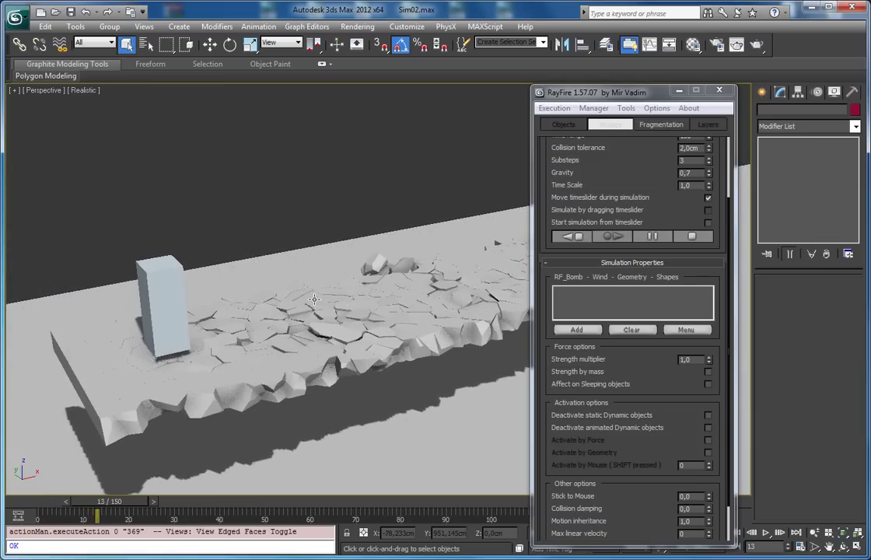
pyautogui.click(575, 237)
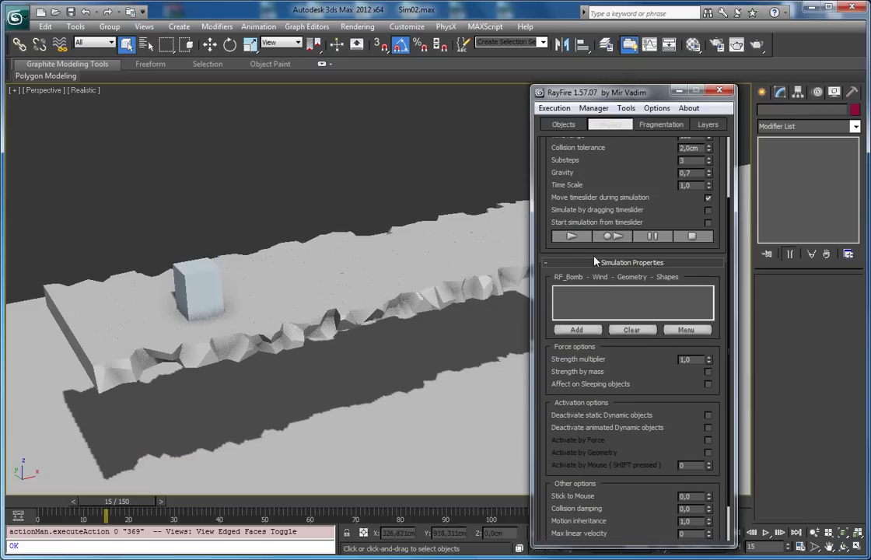
# Enable Deactivate static Dynamic objects, preview the simulation, stop it and enable Activate by Geometry.
pyautogui.click(708, 416)
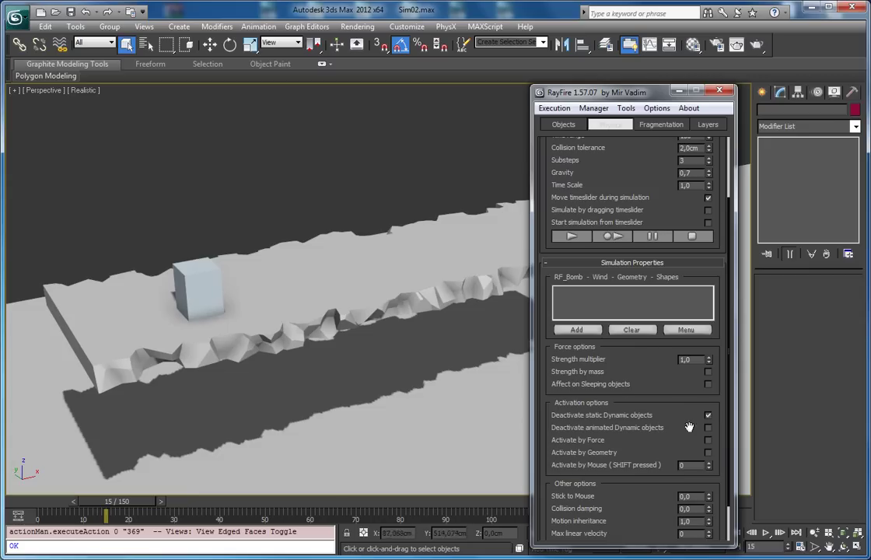
pyautogui.click(572, 239)
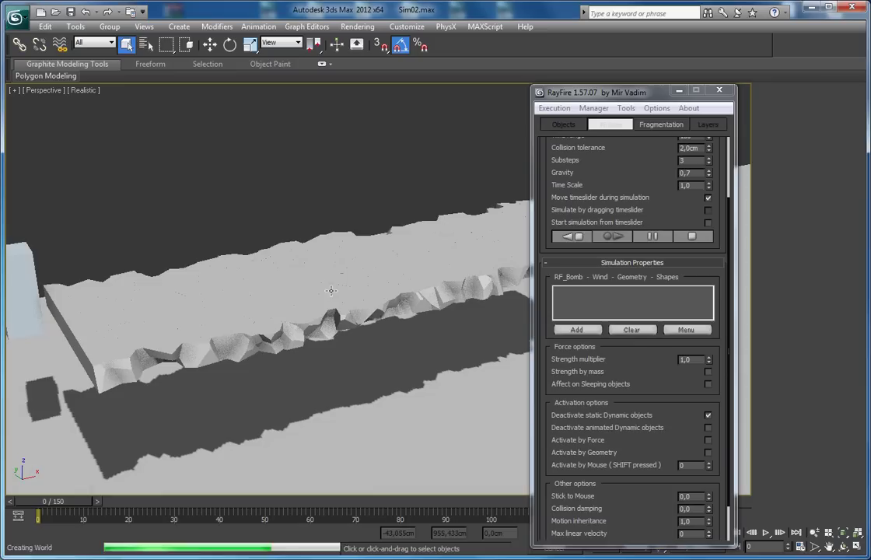
pyautogui.scroll(-5, 343, 342)
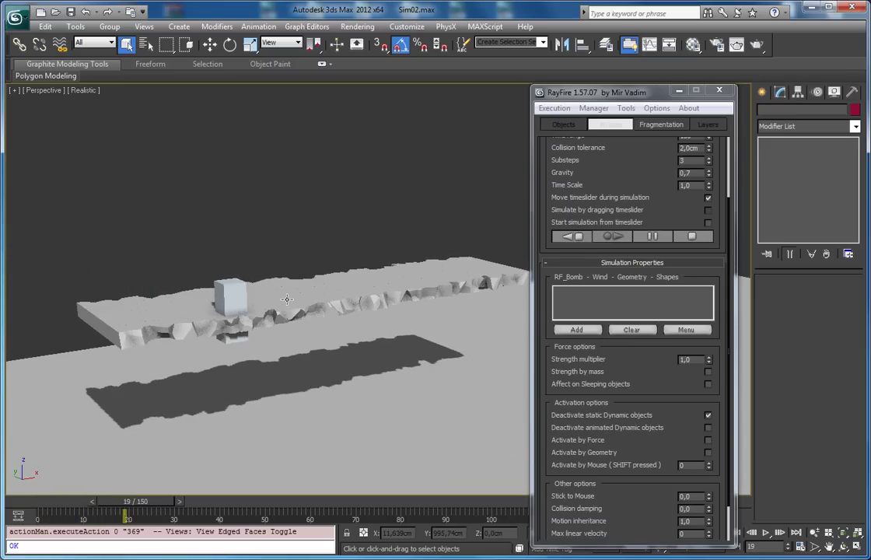
pyautogui.click(572, 235)
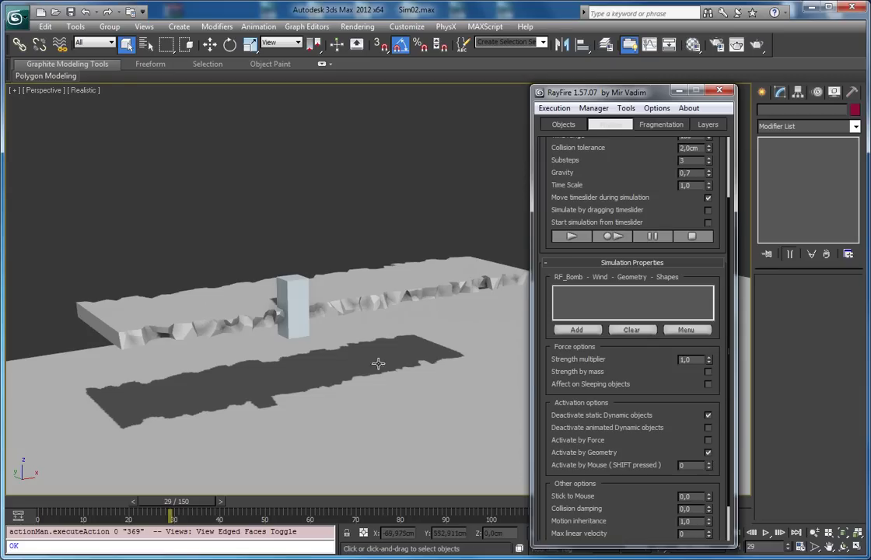
# Return to frame 0 and add the animated box Box005 to the simulation's bomb, wind and geometry list.
pyautogui.click(302, 297)
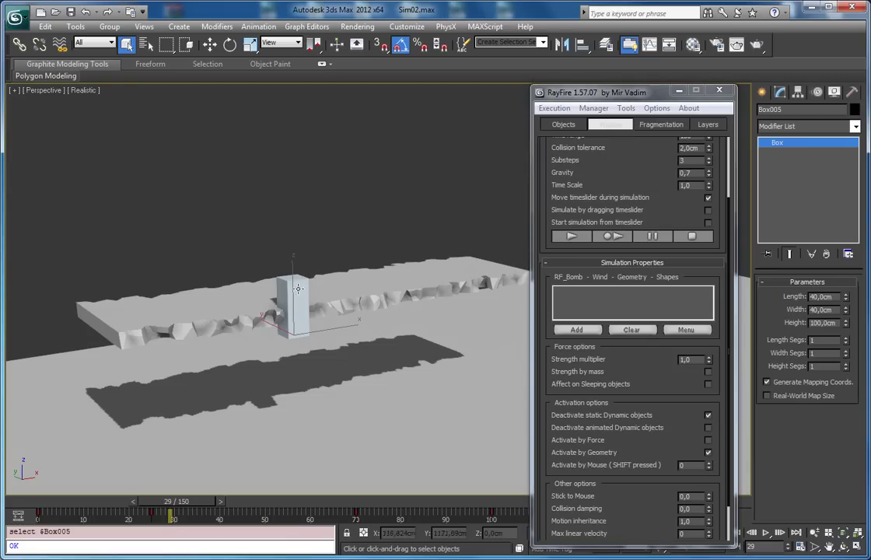
pyautogui.hotkey('alt', 'x')
pyautogui.moveTo(48, 445); pyautogui.dragTo(60, 438, button='middle')
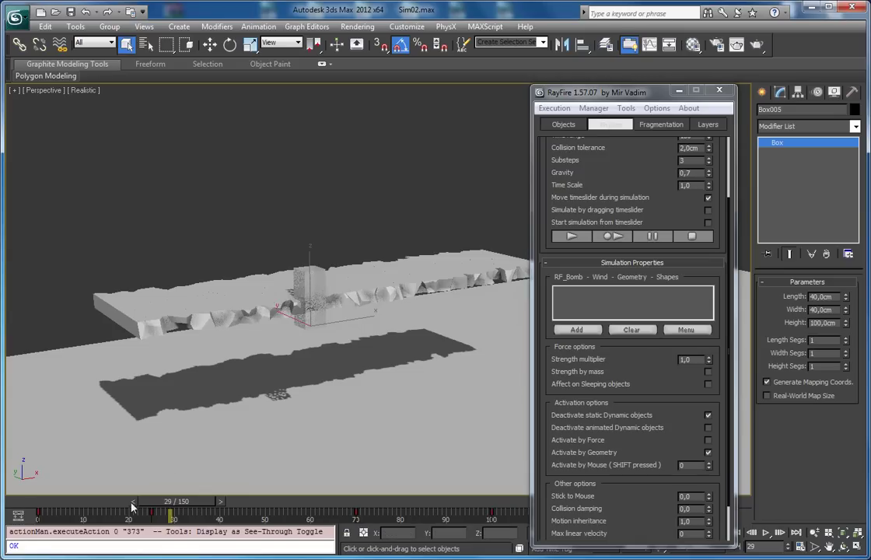
pyautogui.moveTo(155, 501); pyautogui.dragTo(11, 504)
pyautogui.hotkey('alt', 'x')
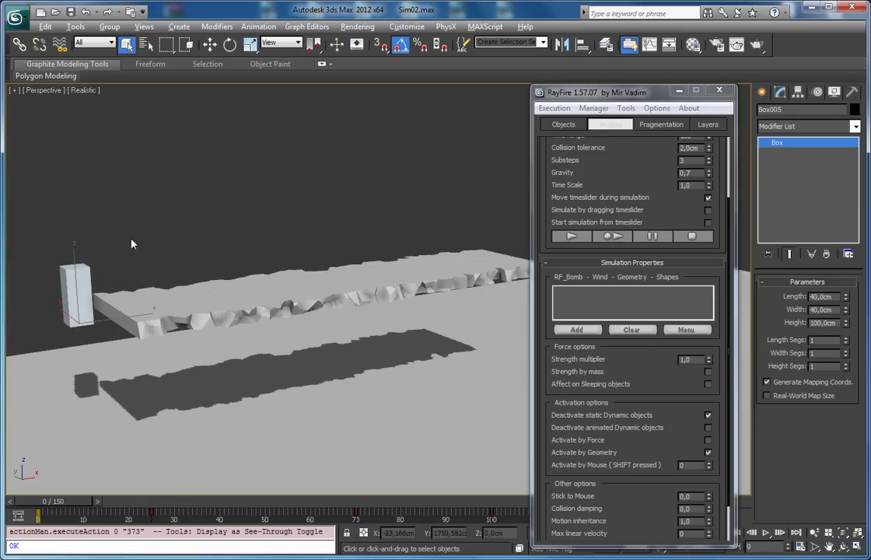
pyautogui.keyDown('alt'); pyautogui.moveTo(114, 208); pyautogui.dragTo(103, 234, button='middle'); pyautogui.keyUp('alt')
pyautogui.keyDown('alt'); pyautogui.moveTo(117, 305); pyautogui.dragTo(322, 283, button='middle'); pyautogui.keyUp('alt')
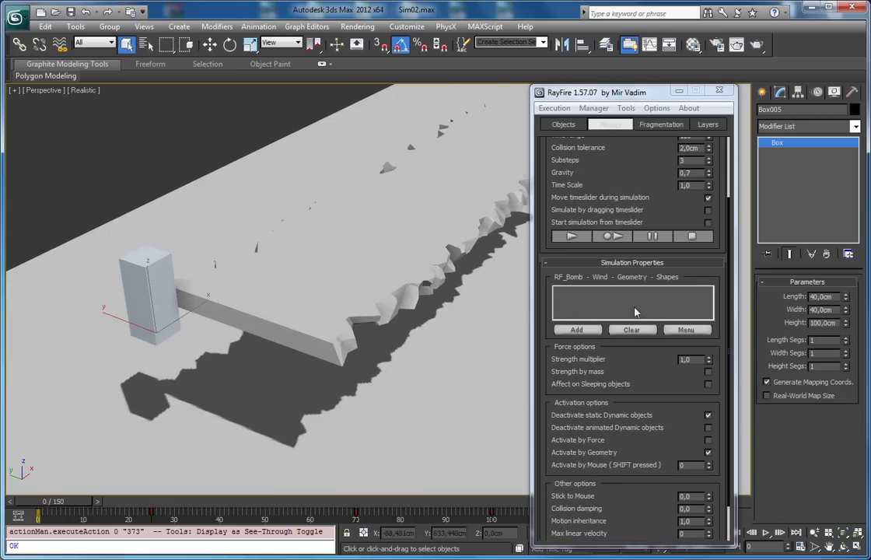
pyautogui.click(576, 330)
pyautogui.click(575, 293)
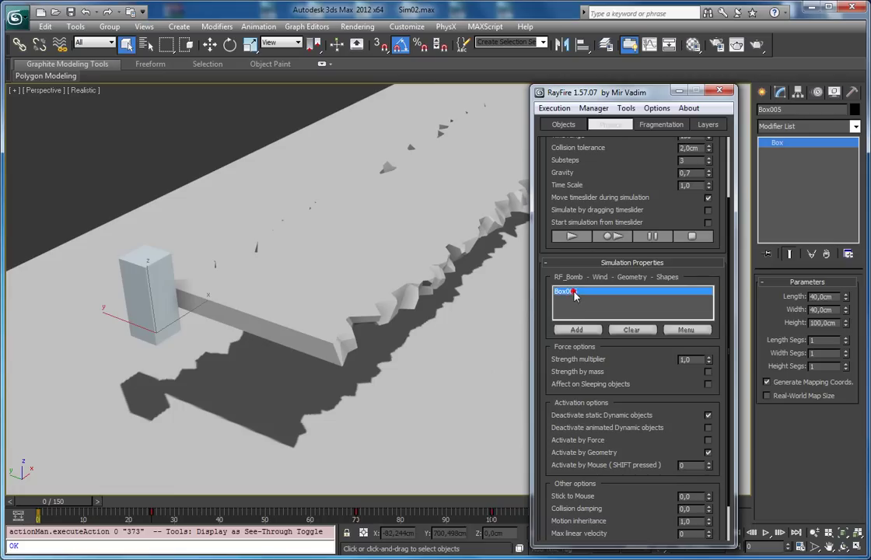
# Show edged faces in the viewport, frame the whole slab and return the timeline to frame 0.
pyautogui.press('F4')
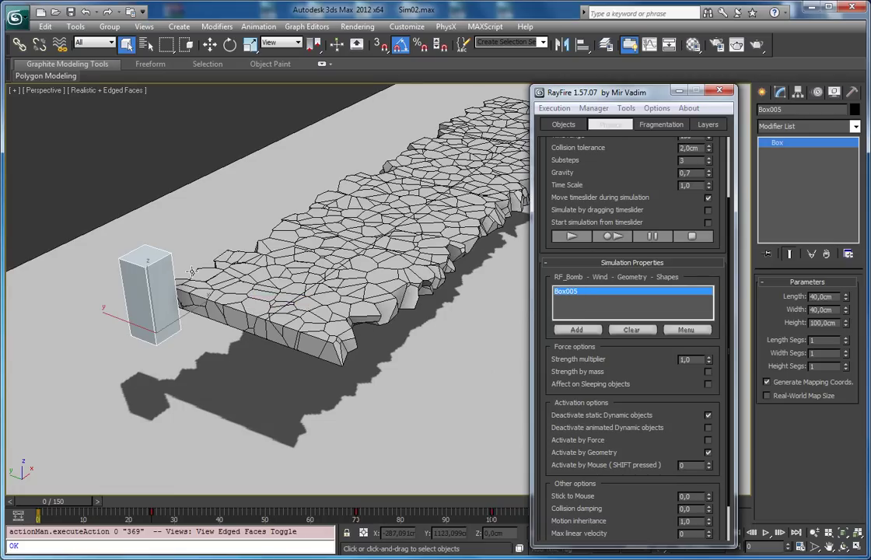
pyautogui.scroll(1, 222, 327)
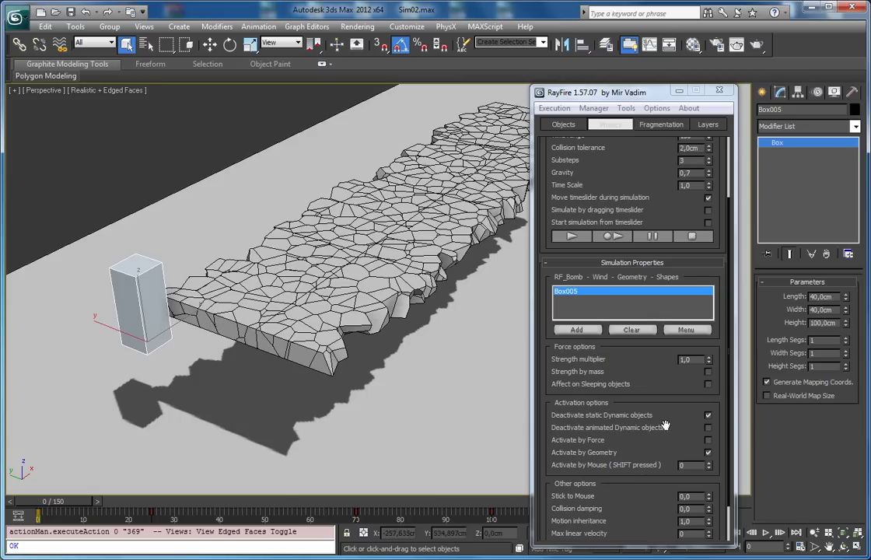
pyautogui.scroll(-1, 641, 390)
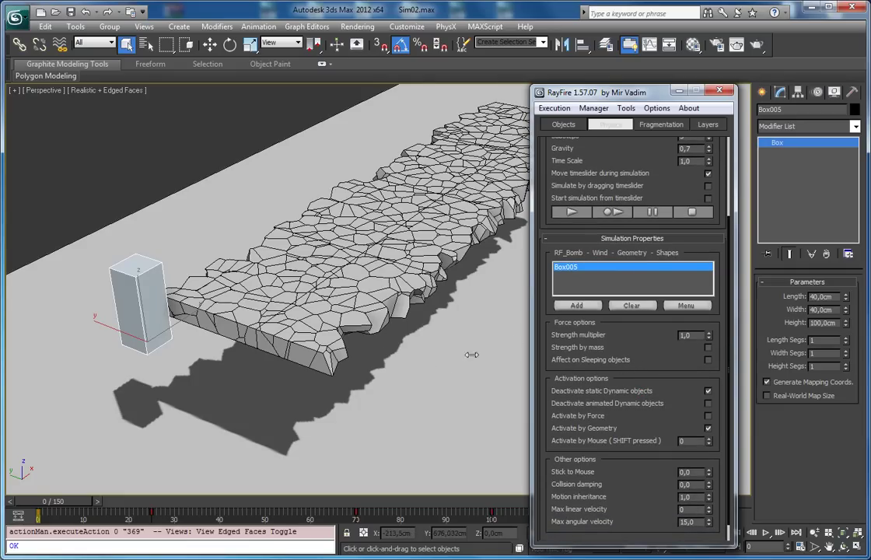
pyautogui.moveTo(459, 257); pyautogui.dragTo(272, 325, button='middle')
pyautogui.moveTo(103, 392); pyautogui.dragTo(162, 383, button='middle')
pyautogui.moveTo(82, 504); pyautogui.dragTo(42, 498)
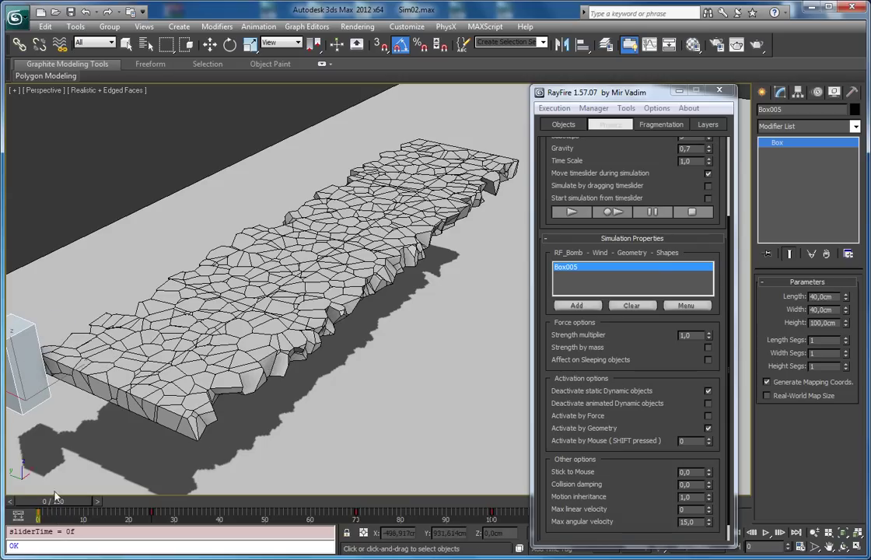
# Preview the geometry-activated simulation as the box passes through the slab, examining the released fragments, and stop it.
pyautogui.click(586, 217)
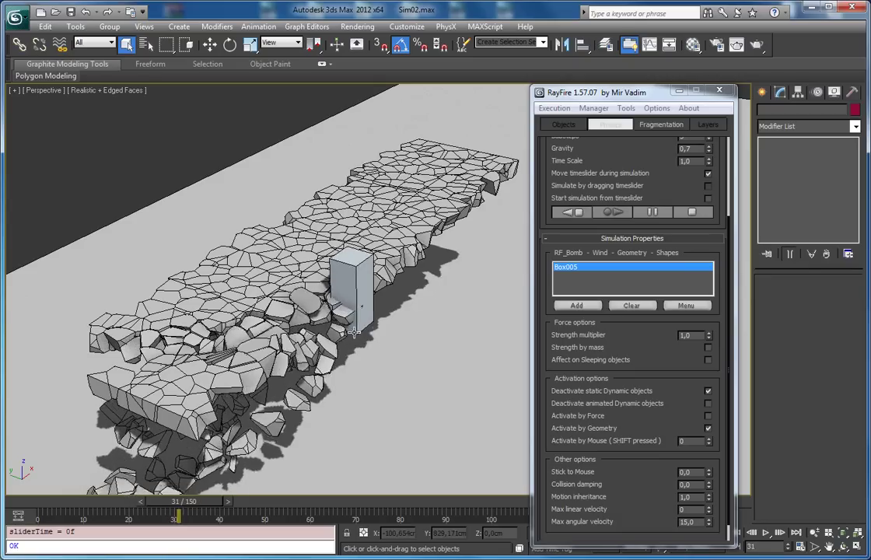
pyautogui.keyDown('alt'); pyautogui.moveTo(377, 322); pyautogui.dragTo(332, 310, button='middle'); pyautogui.keyUp('alt')
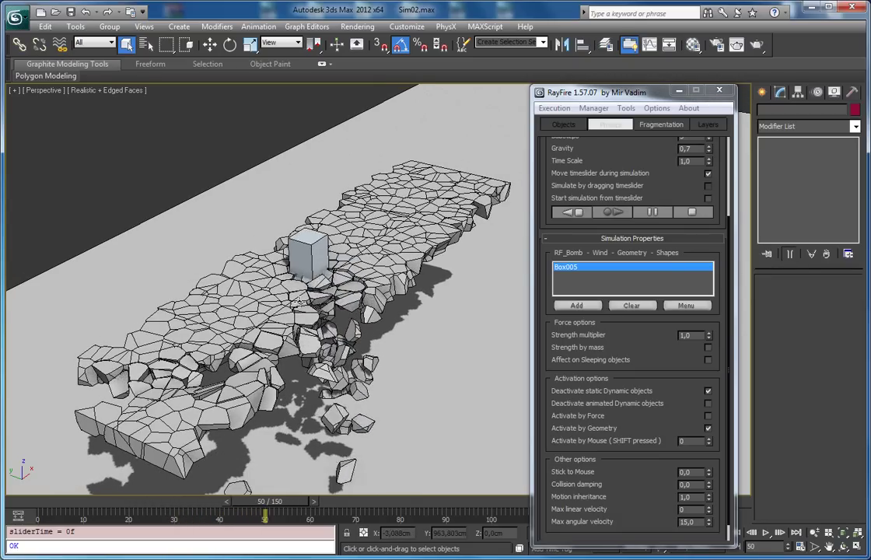
pyautogui.scroll(4, 310, 306)
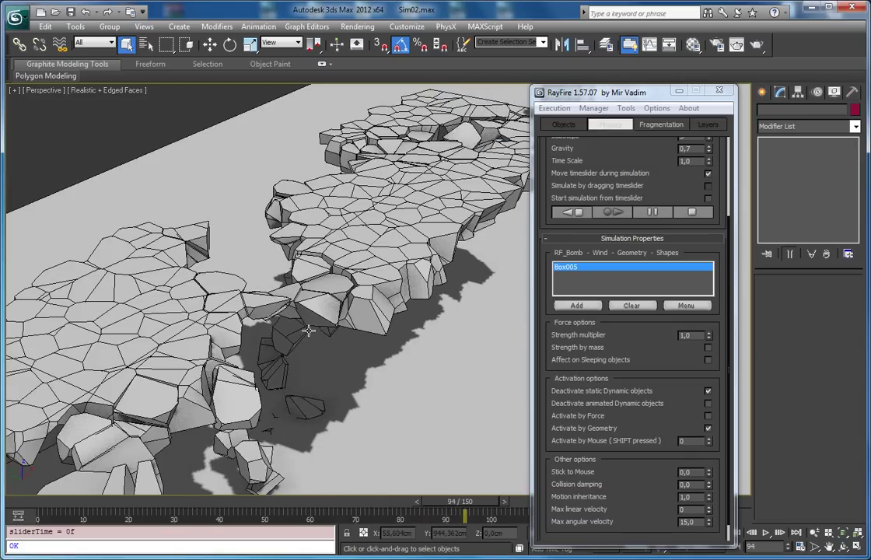
pyautogui.scroll(-3, 336, 329)
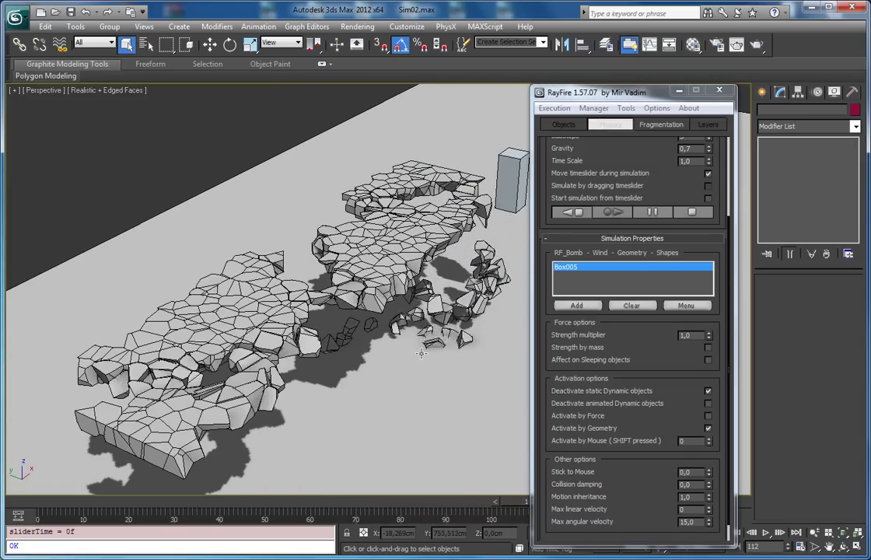
pyautogui.moveTo(403, 338); pyautogui.dragTo(357, 305, button='middle')
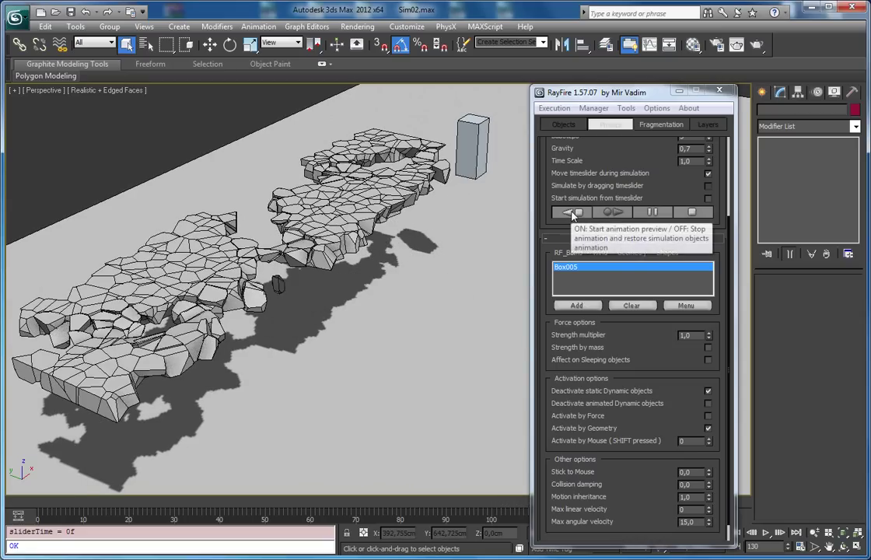
pyautogui.click(572, 215)
# Add the ground box Box004 to the RayFire static and kinematic objects.
pyautogui.click(226, 170)
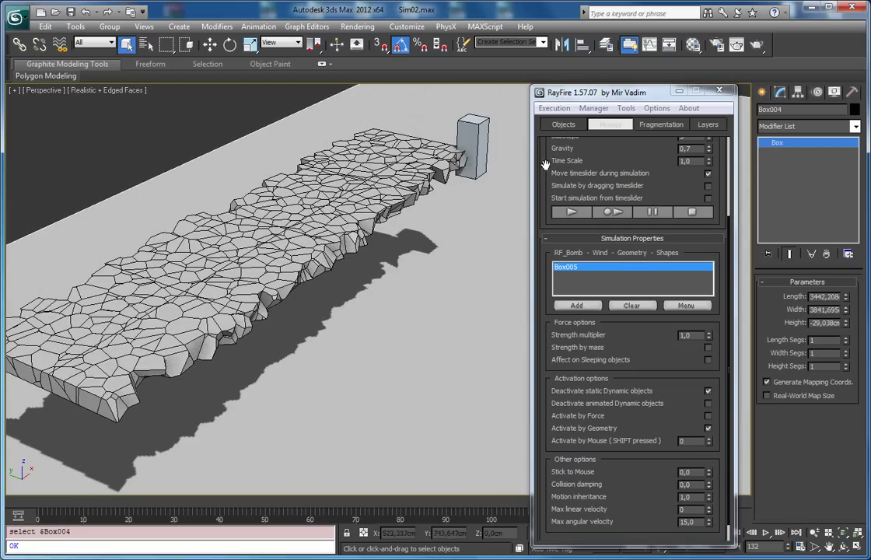
pyautogui.click(560, 126)
pyautogui.click(576, 346)
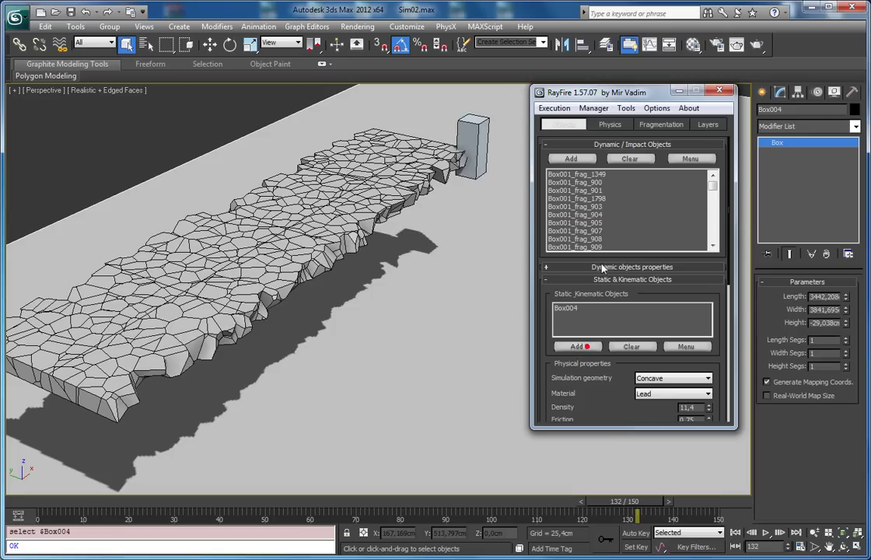
# Switch the simulation's activation options from Activate by Geometry to Activate by Force.
pyautogui.click(609, 125)
pyautogui.scroll(-3, 386, 273)
pyautogui.click(428, 213)
pyautogui.scroll(3, 428, 214)
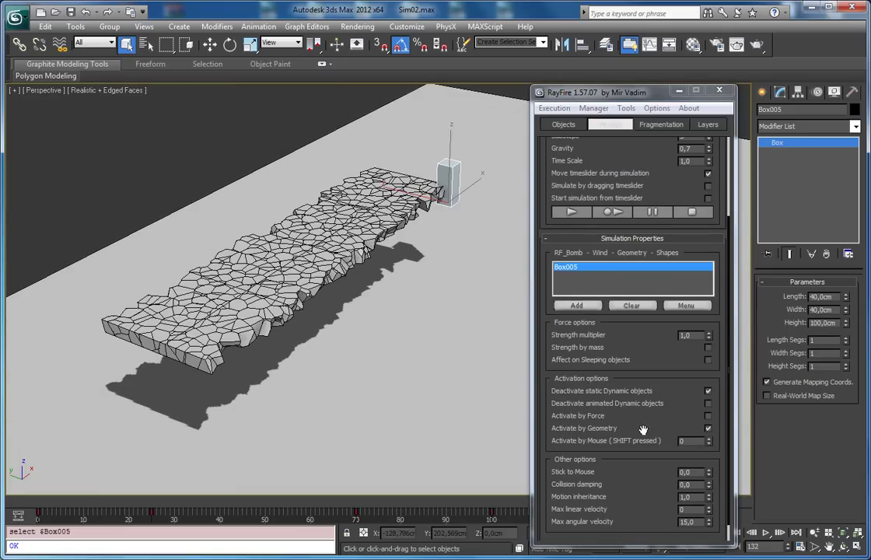
pyautogui.click(708, 428)
pyautogui.click(707, 414)
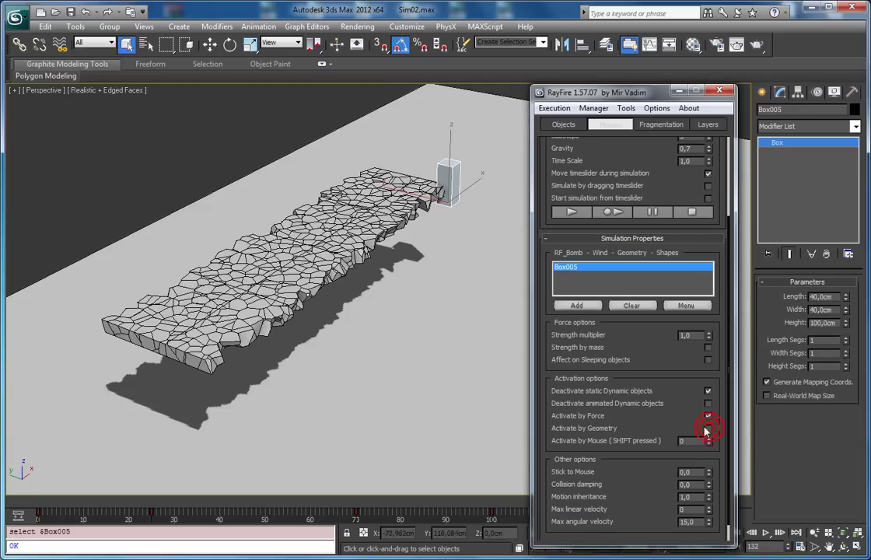
# Hide the box Box005 and unhide the wind force Wind002.
pyautogui.rightClick(453, 170)
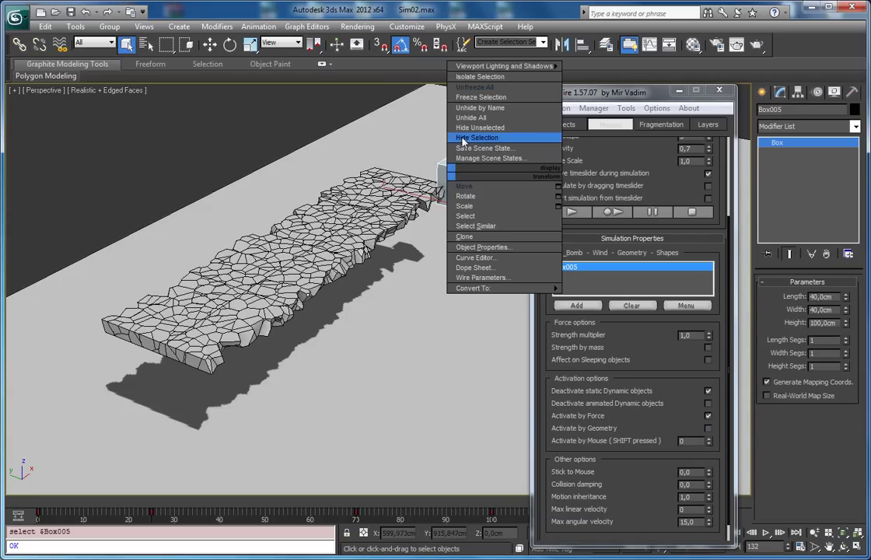
pyautogui.click(462, 137)
pyautogui.rightClick(463, 232)
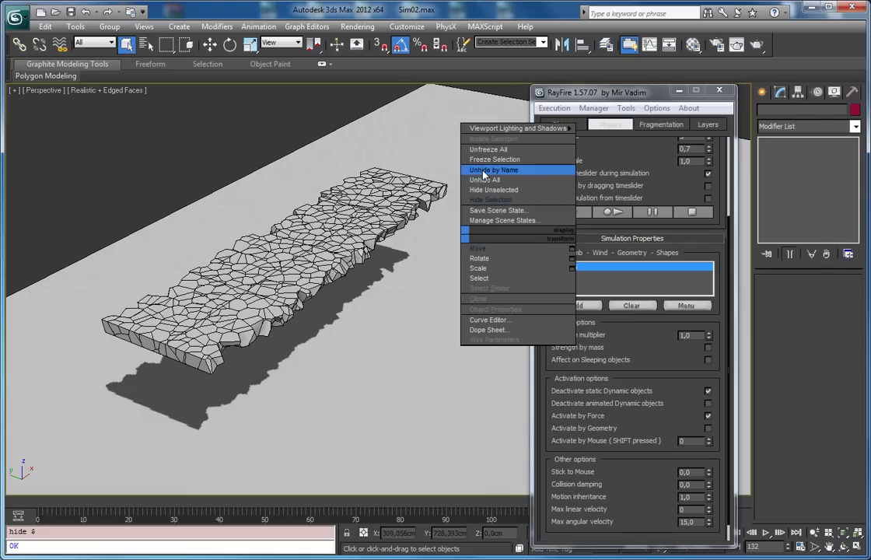
pyautogui.click(482, 170)
pyautogui.click(565, 219)
pyautogui.keyDown('ctrl'); pyautogui.click(559, 231); pyautogui.keyUp('ctrl')
pyautogui.press('Return')
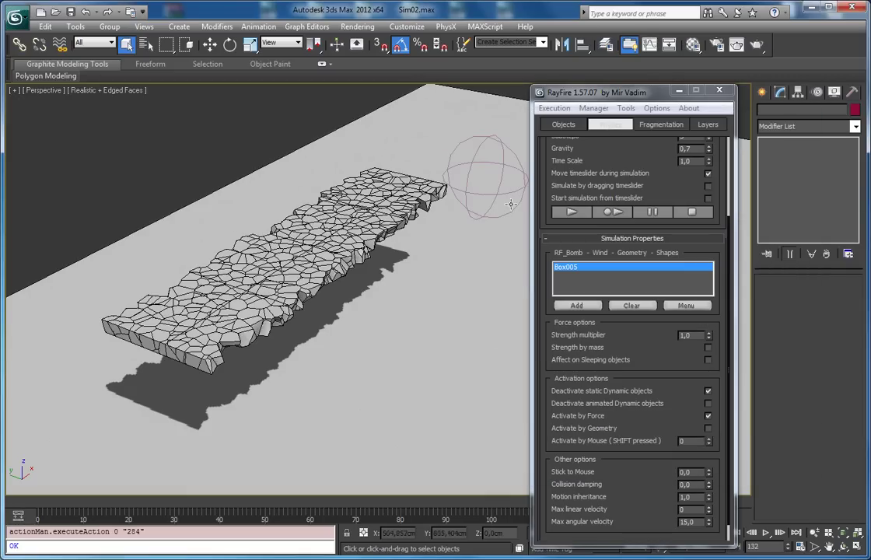
# Select Wind002 and scrub the timeline to examine its animated path along the slab, returning to frame 0.
pyautogui.click(511, 204)
pyautogui.click(47, 506)
pyautogui.moveTo(47, 506); pyautogui.dragTo(141, 502)
pyautogui.keyDown('alt'); pyautogui.moveTo(187, 373); pyautogui.dragTo(327, 323, button='middle'); pyautogui.keyUp('alt')
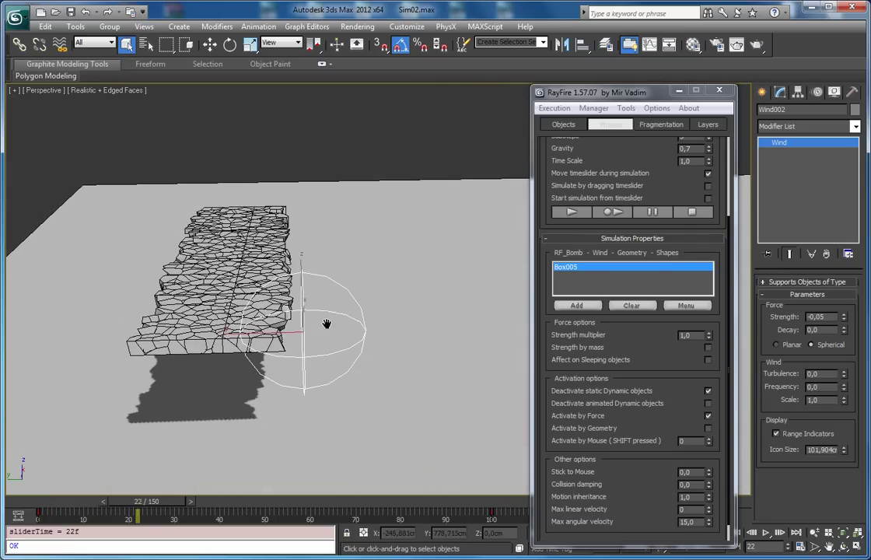
pyautogui.moveTo(132, 507); pyautogui.dragTo(31, 544)
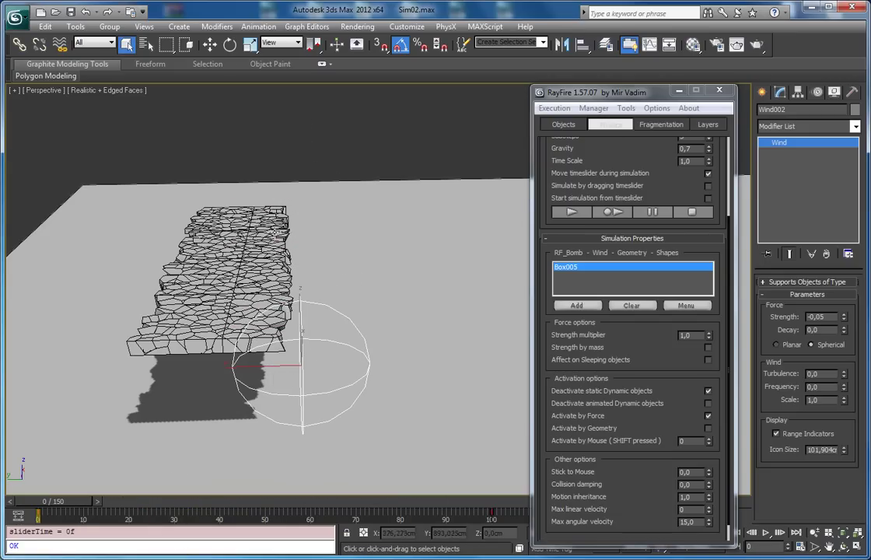
pyautogui.keyDown('alt'); pyautogui.moveTo(338, 310); pyautogui.dragTo(306, 335, button='middle'); pyautogui.keyUp('alt')
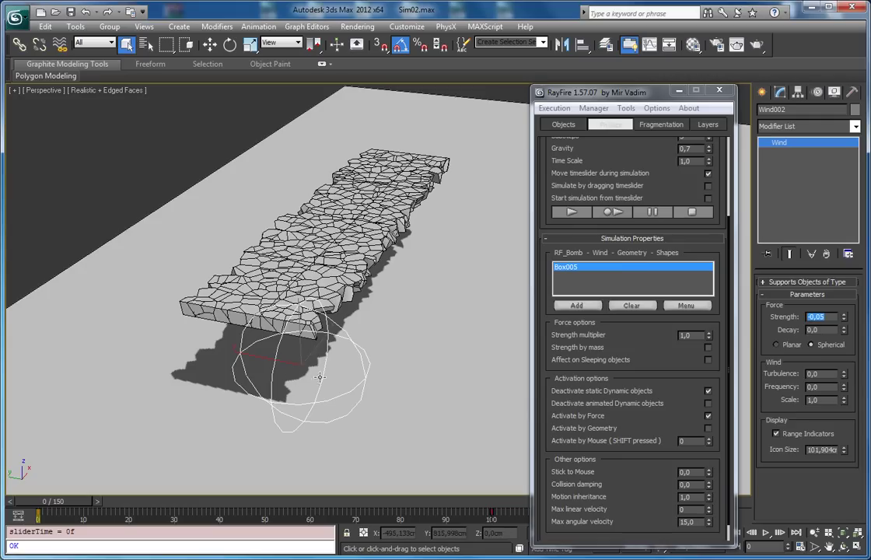
# Replace the box in the simulation's bomb, wind and geometry list with Wind002.
pyautogui.click(632, 305)
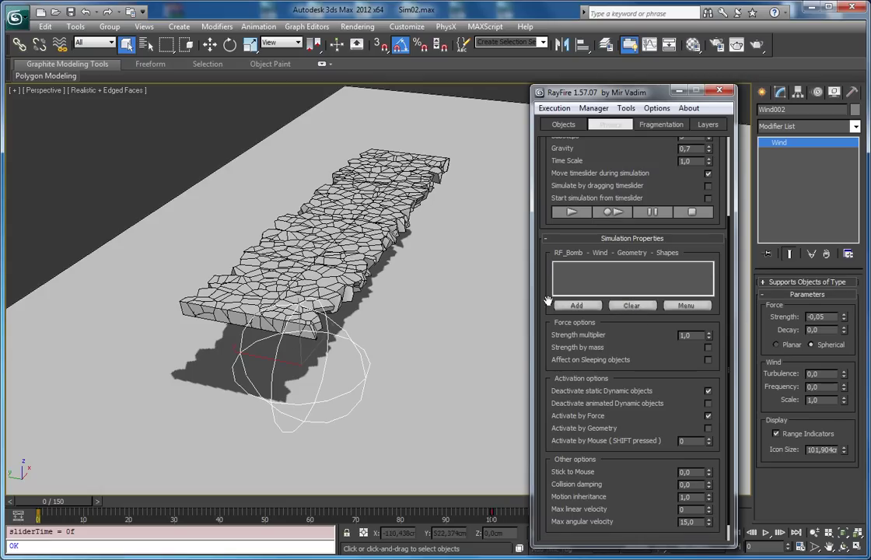
pyautogui.click(579, 305)
pyautogui.scroll(-1, 584, 302)
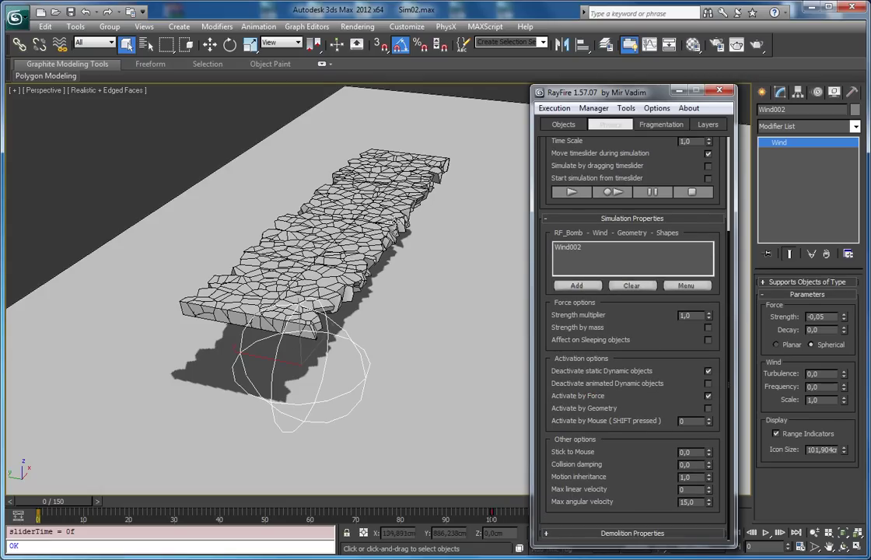
pyautogui.moveTo(400, 223); pyautogui.dragTo(381, 256, button='middle')
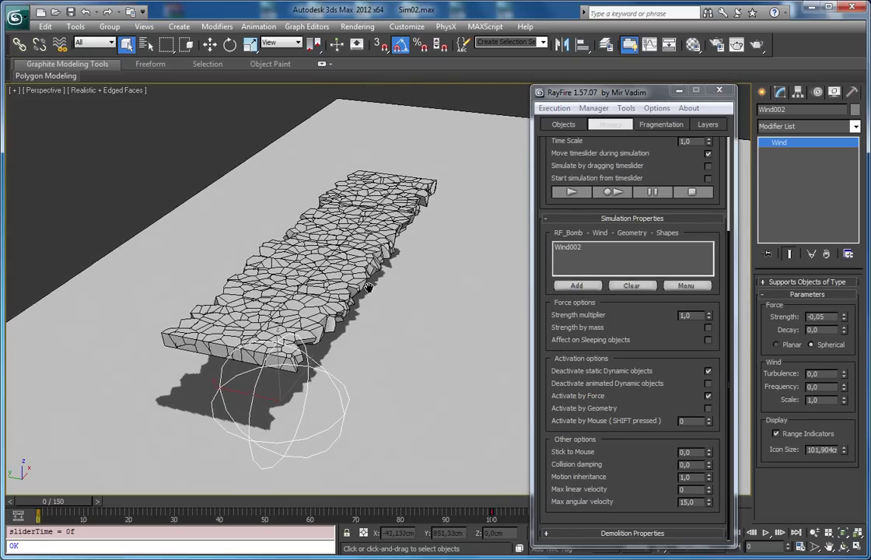
# Preview the wind-activated simulation, examine the fragments released along the slab's edge, and stop it.
pyautogui.click(577, 193)
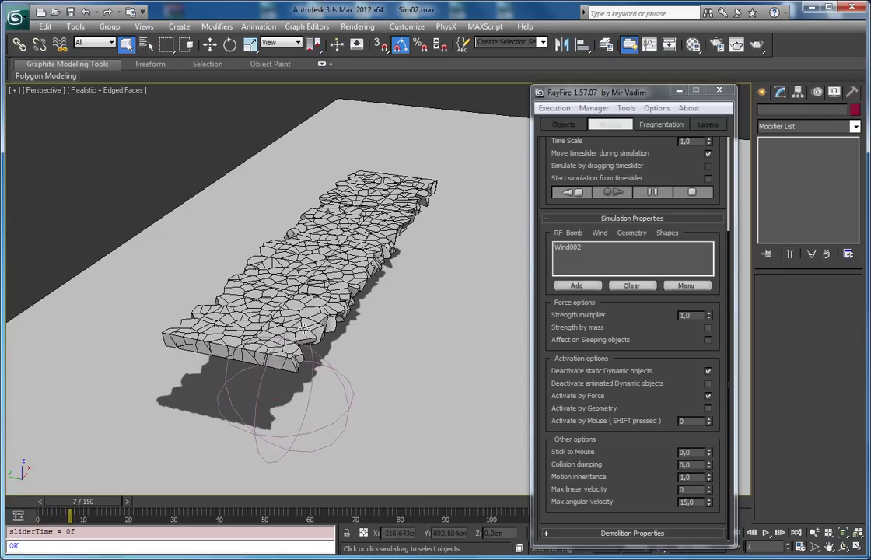
pyautogui.scroll(3, 475, 305)
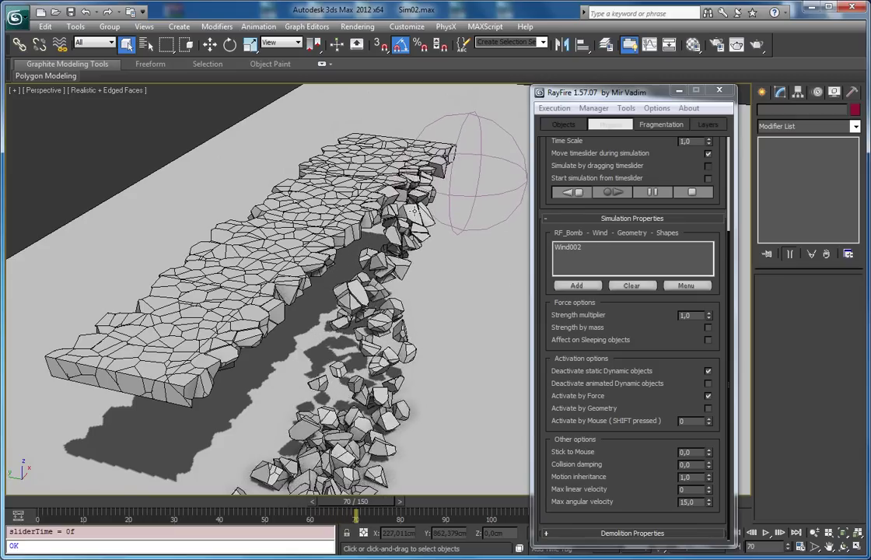
pyautogui.click(570, 193)
# Enlarge Wind002's icon size to about 209.9 cm, then preview the simulation and stop it.
pyautogui.click(480, 169)
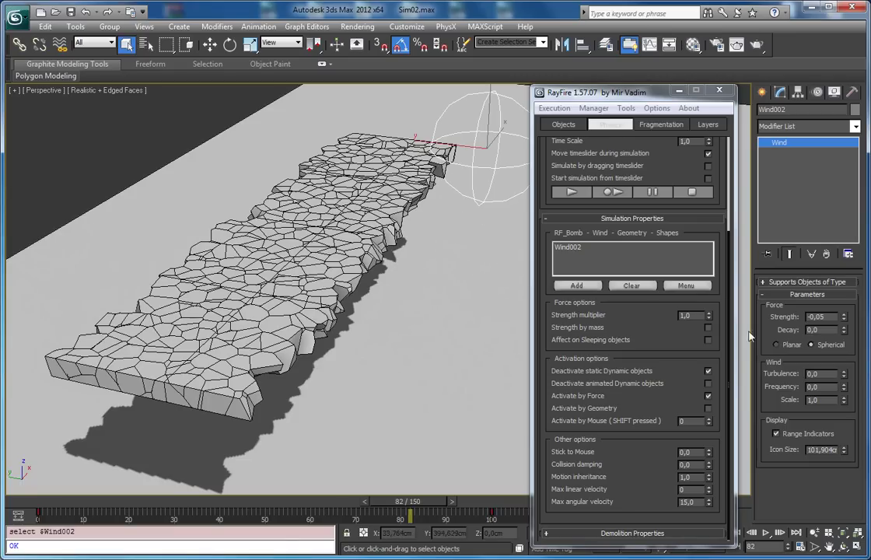
pyautogui.moveTo(845, 455); pyautogui.dragTo(845, 393)
pyautogui.click(571, 193)
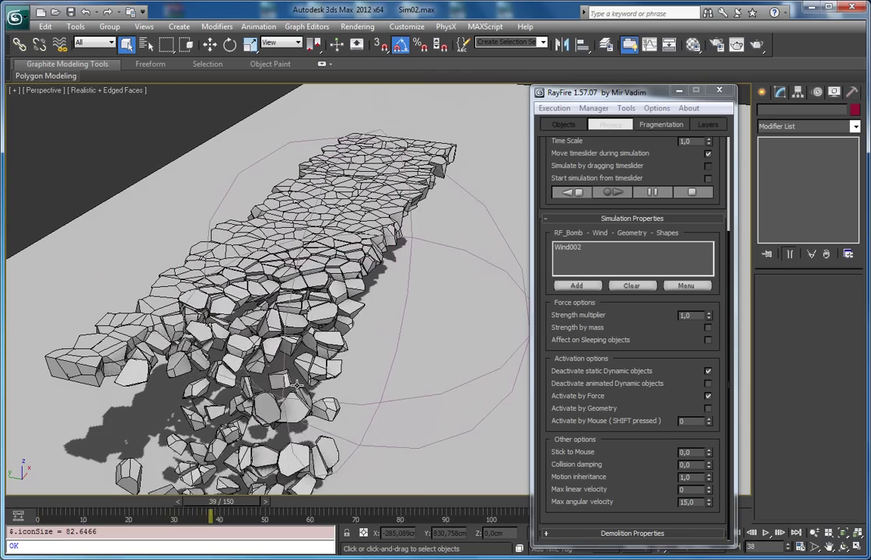
pyautogui.moveTo(366, 355); pyautogui.dragTo(412, 253, button='middle')
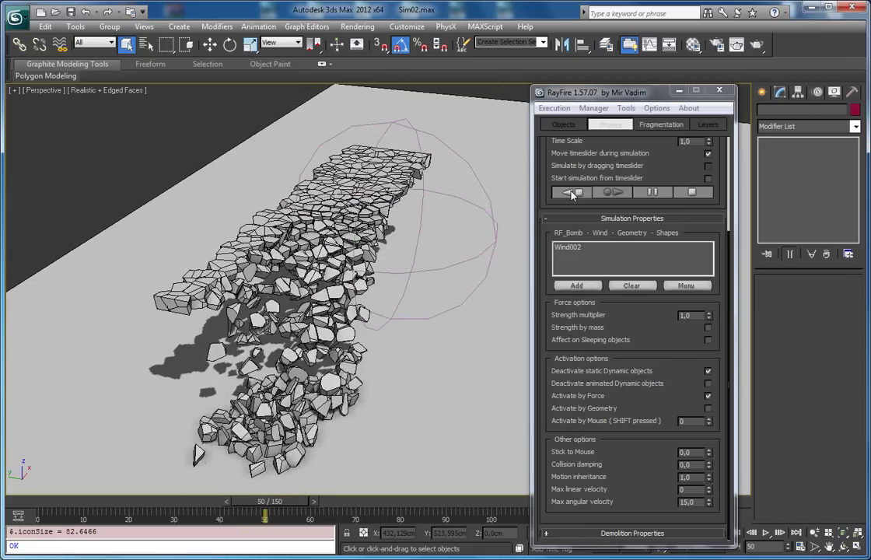
pyautogui.click(572, 193)
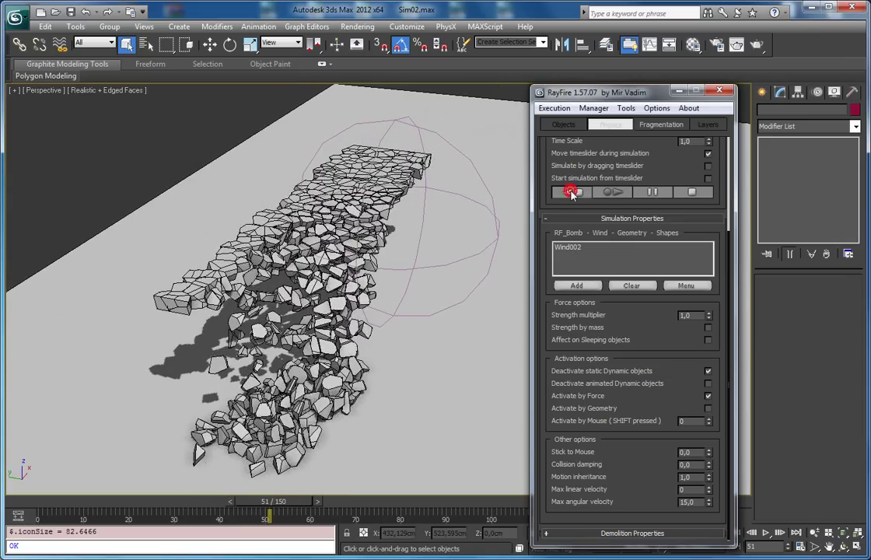
# Set Wind002's strength to -1, preview how the fragments are thrown, and stop the simulation.
pyautogui.click(489, 192)
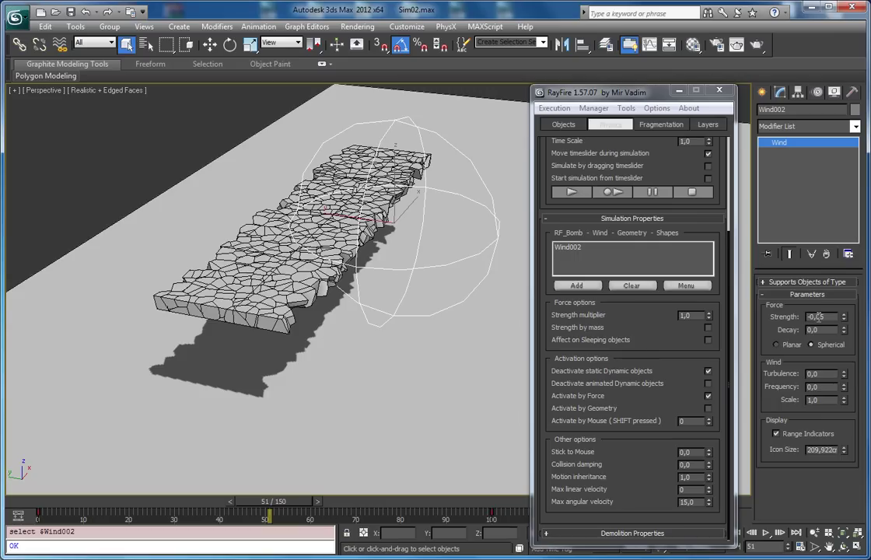
pyautogui.write('-1')
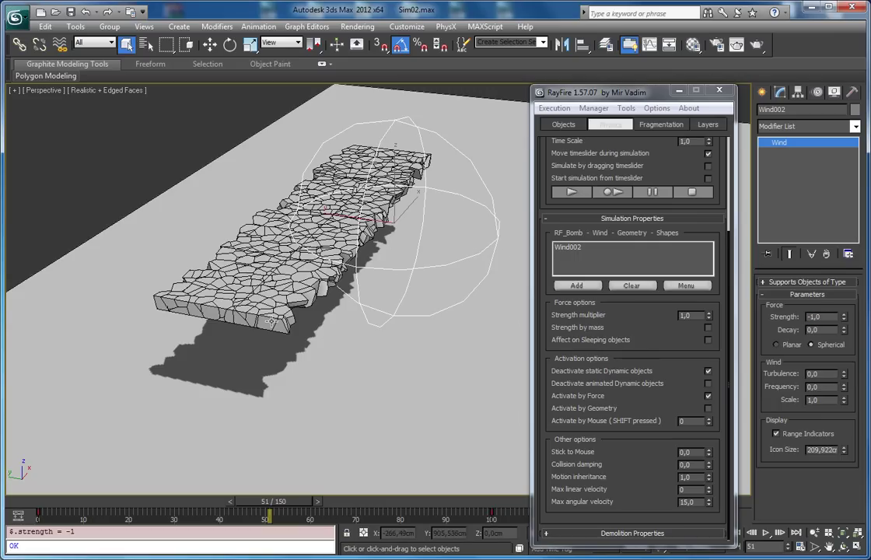
pyautogui.click(572, 193)
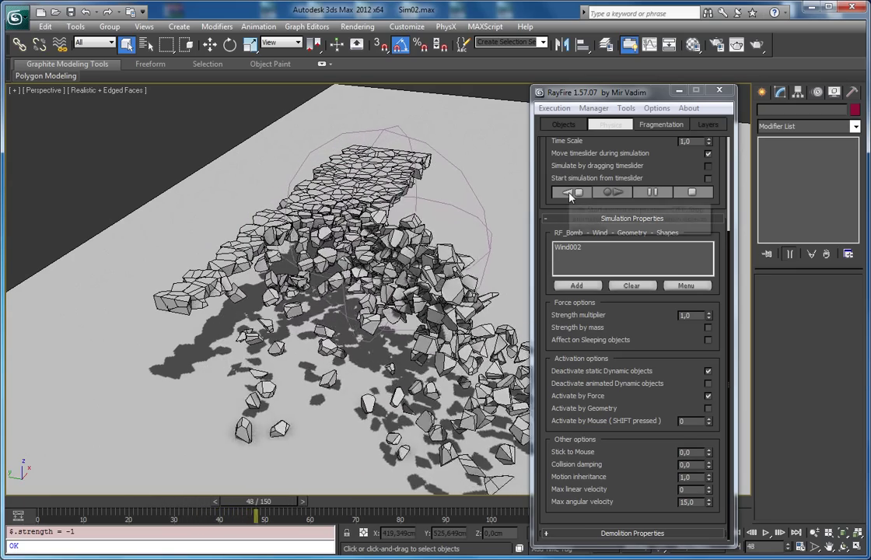
pyautogui.click(566, 192)
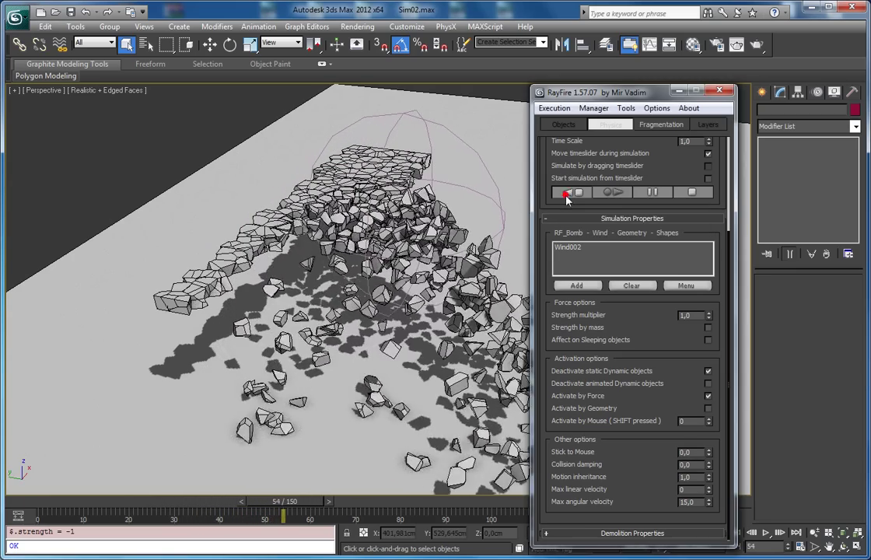
# Set Wind002's strength to -0.01 and clear the simulation's bomb, wind and geometry list.
pyautogui.click(487, 176)
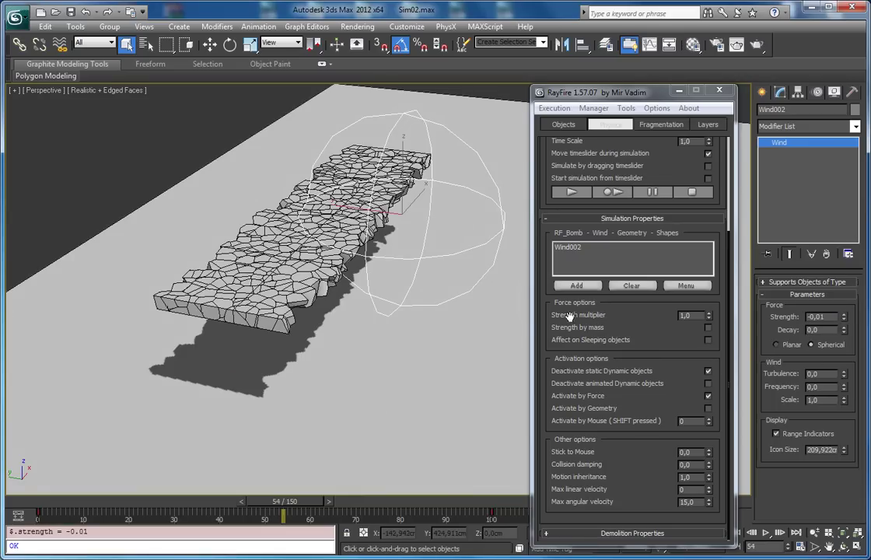
pyautogui.keyDown('alt'); pyautogui.moveTo(420, 304); pyautogui.dragTo(467, 337, button='middle'); pyautogui.keyUp('alt')
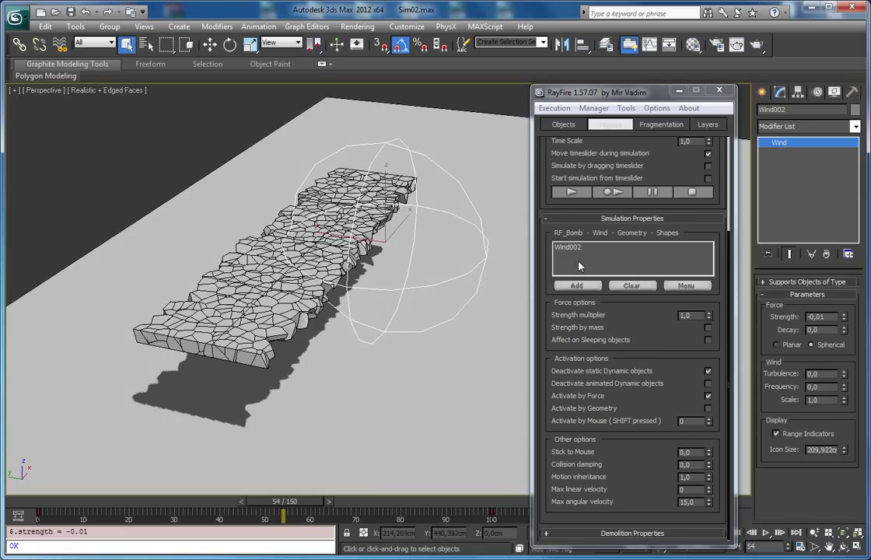
pyautogui.click(632, 286)
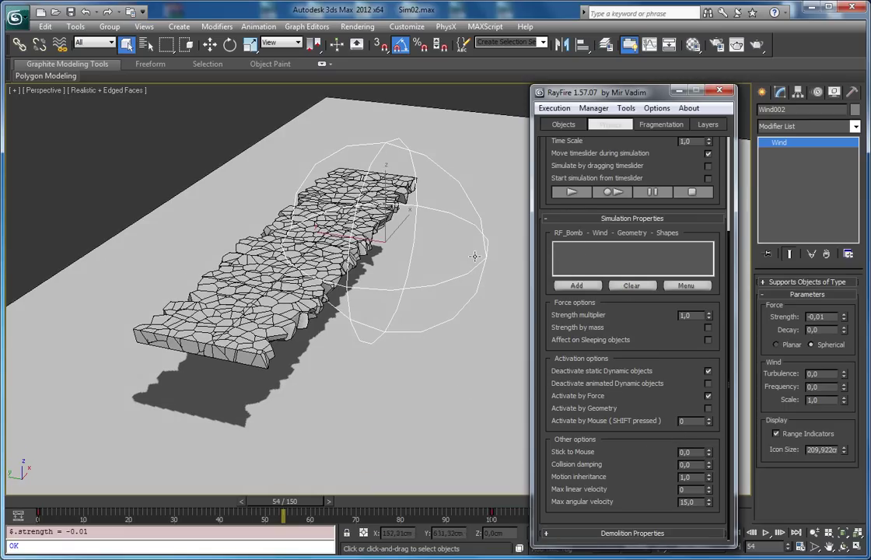
# Hide Wind002 and unhide the bomb RF_Bomb003.
pyautogui.rightClick(475, 256)
pyautogui.click(499, 217)
pyautogui.rightClick(471, 255)
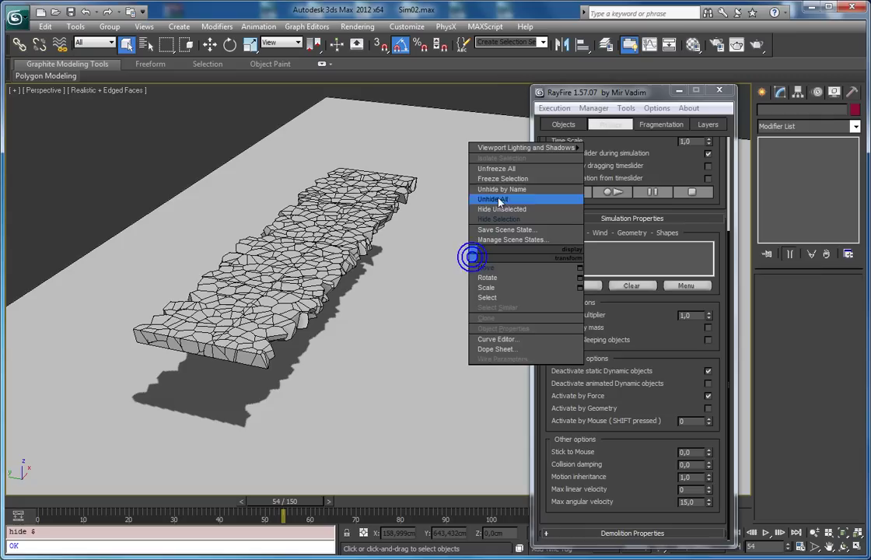
pyautogui.click(502, 190)
pyautogui.doubleClick(605, 220)
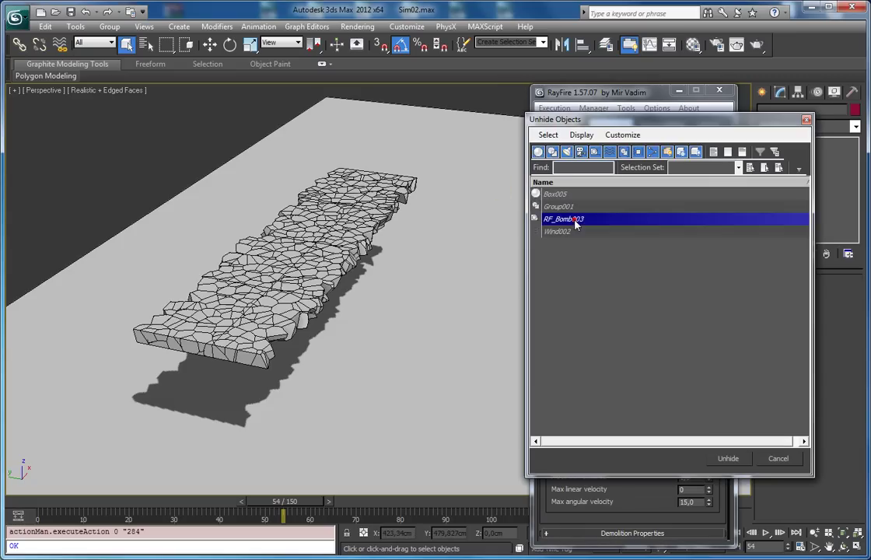
# Select RF_Bomb003 and move it beneath the near end of the fractured slab.
pyautogui.click(178, 394)
pyautogui.press('z')
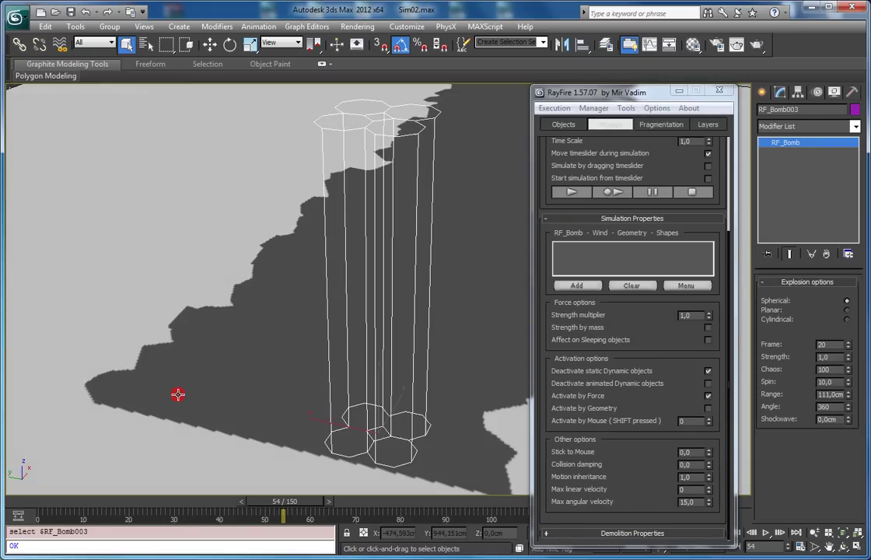
pyautogui.keyDown('alt'); pyautogui.moveTo(240, 373); pyautogui.dragTo(393, 310, button='middle'); pyautogui.keyUp('alt')
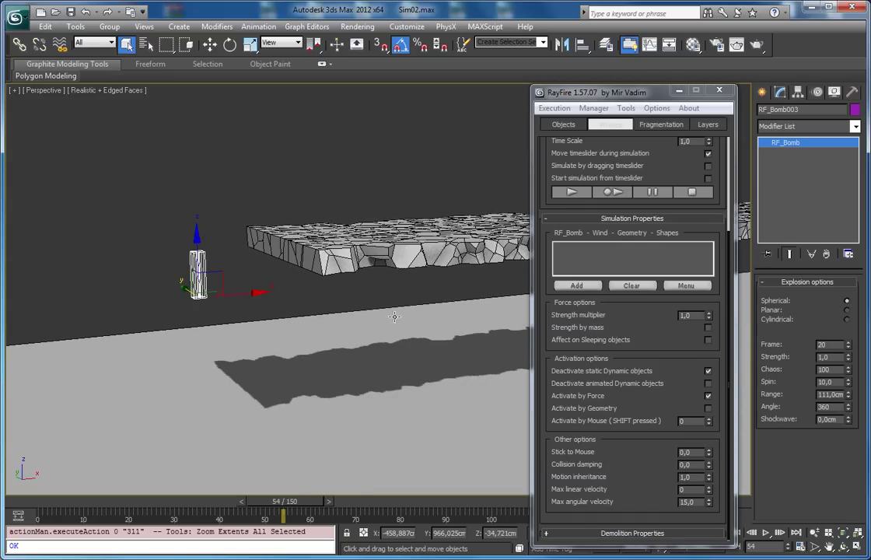
pyautogui.press('w')
pyautogui.keyDown('alt'); pyautogui.moveTo(337, 302); pyautogui.dragTo(303, 313, button='middle'); pyautogui.keyUp('alt')
pyautogui.moveTo(225, 294); pyautogui.dragTo(319, 294)
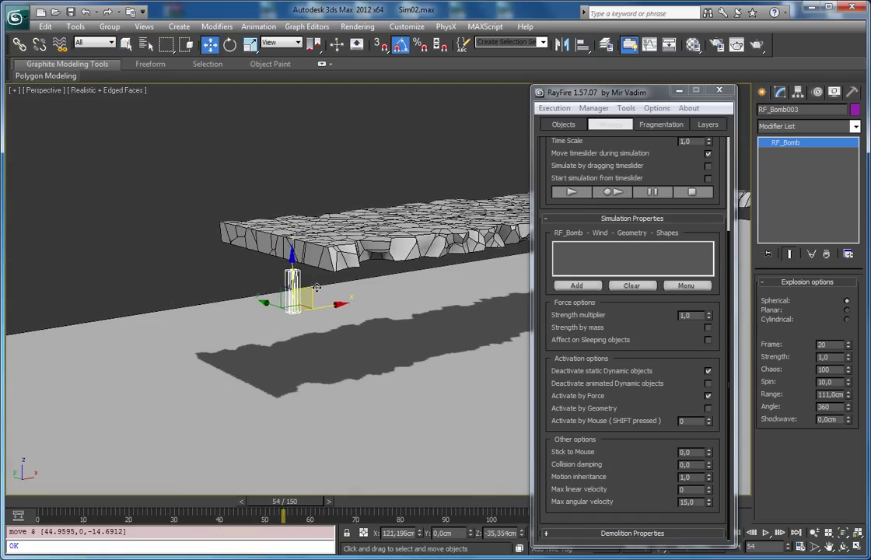
pyautogui.keyDown('alt'); pyautogui.moveTo(319, 294); pyautogui.dragTo(305, 257, button='middle'); pyautogui.keyUp('alt')
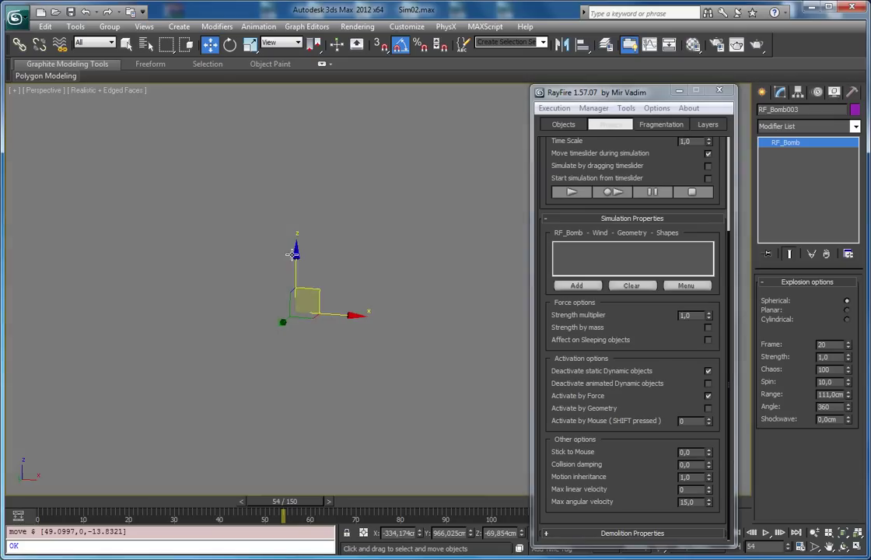
pyautogui.keyDown('alt'); pyautogui.moveTo(325, 316); pyautogui.dragTo(328, 334, button='middle'); pyautogui.keyUp('alt')
pyautogui.moveTo(335, 314); pyautogui.dragTo(346, 312)
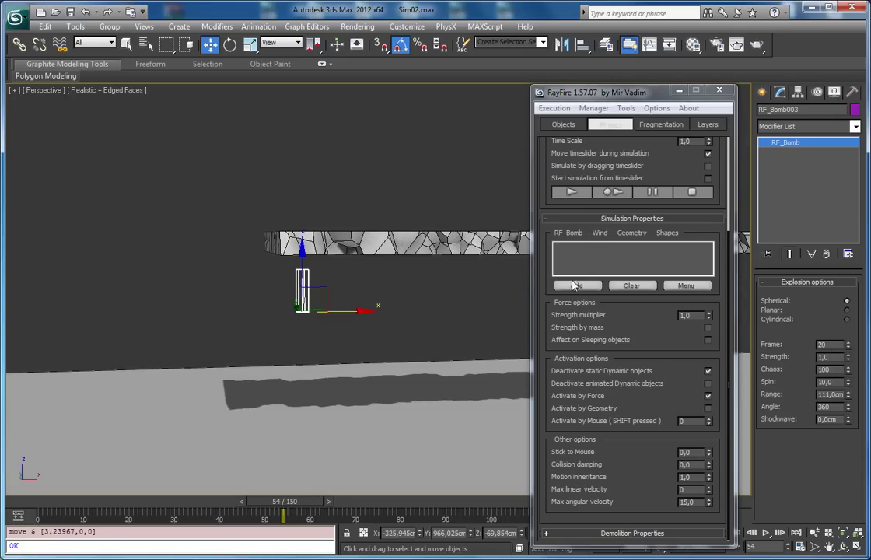
# Add RF_Bomb003 to the simulation's bomb, wind and geometry list and display its range sphere.
pyautogui.click(574, 286)
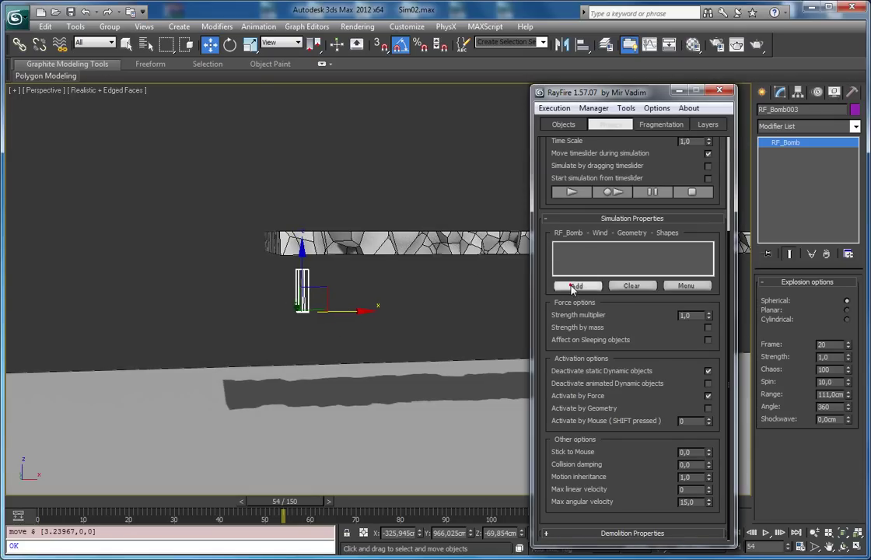
pyautogui.click(656, 110)
pyautogui.click(673, 137)
# Move RF_Bomb003 about 44 cm further along the X axis beneath the slab.
pyautogui.keyDown('alt'); pyautogui.moveTo(239, 236); pyautogui.dragTo(231, 329, button='middle'); pyautogui.keyUp('alt')
pyautogui.keyDown('alt'); pyautogui.moveTo(266, 276); pyautogui.dragTo(315, 247, button='middle'); pyautogui.keyUp('alt')
pyautogui.moveTo(350, 312); pyautogui.dragTo(389, 312)
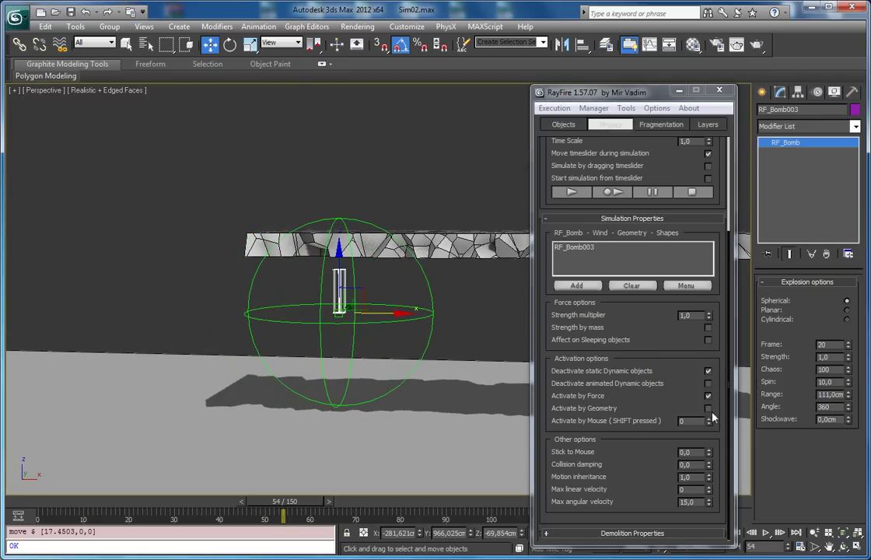
# Clone RF_Bomb003 along the X axis beneath the slab as three copies spaced about 211 cm apart.
pyautogui.keyDown('alt'); pyautogui.moveTo(518, 325); pyautogui.dragTo(580, 350, button='middle'); pyautogui.keyUp('alt')
pyautogui.keyDown('alt'); pyautogui.moveTo(533, 328); pyautogui.dragTo(627, 332, button='middle'); pyautogui.keyUp('alt')
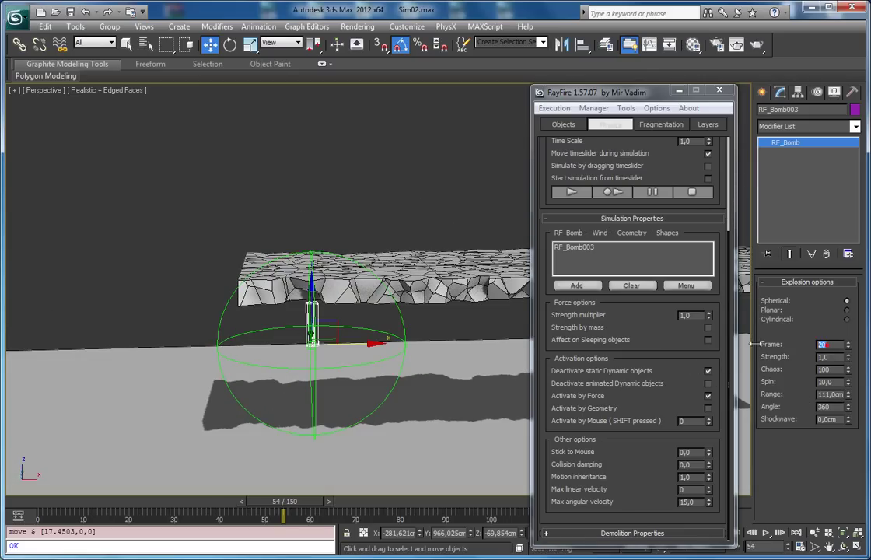
pyautogui.moveTo(413, 358); pyautogui.dragTo(143, 340, button='middle')
pyautogui.keyDown('shift'); pyautogui.moveTo(158, 332); pyautogui.dragTo(339, 340); pyautogui.keyUp('shift')
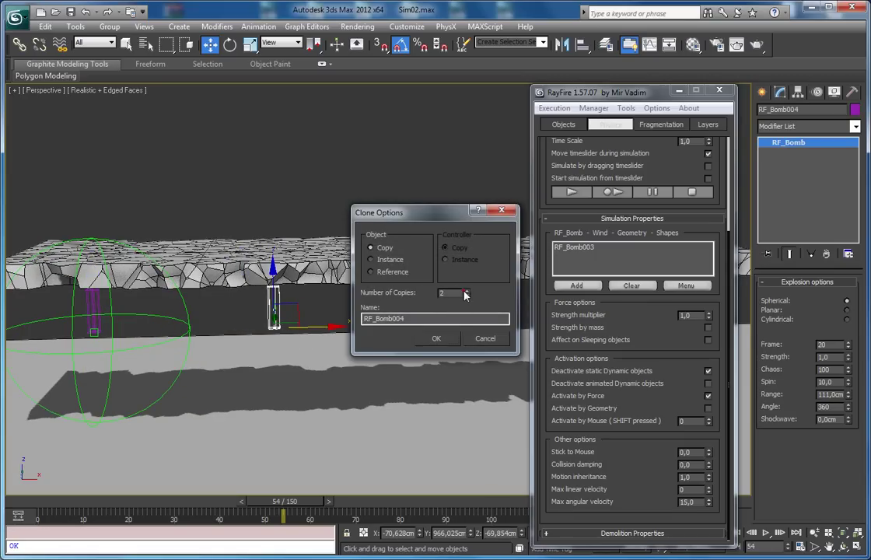
pyautogui.click(450, 338)
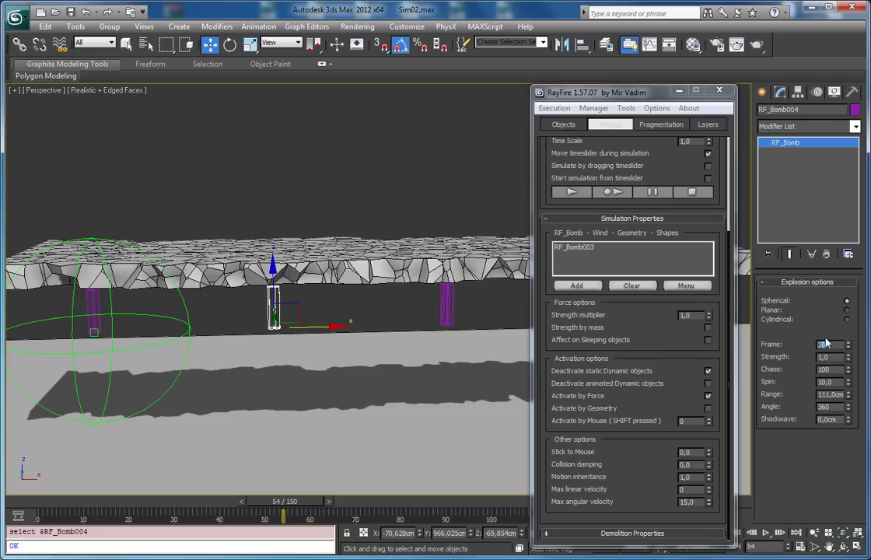
# Set RF_Bomb004's explosion frame to 25 and edit the explosion frames of the two copies beyond it.
pyautogui.moveTo(374, 278); pyautogui.dragTo(320, 275, button='middle')
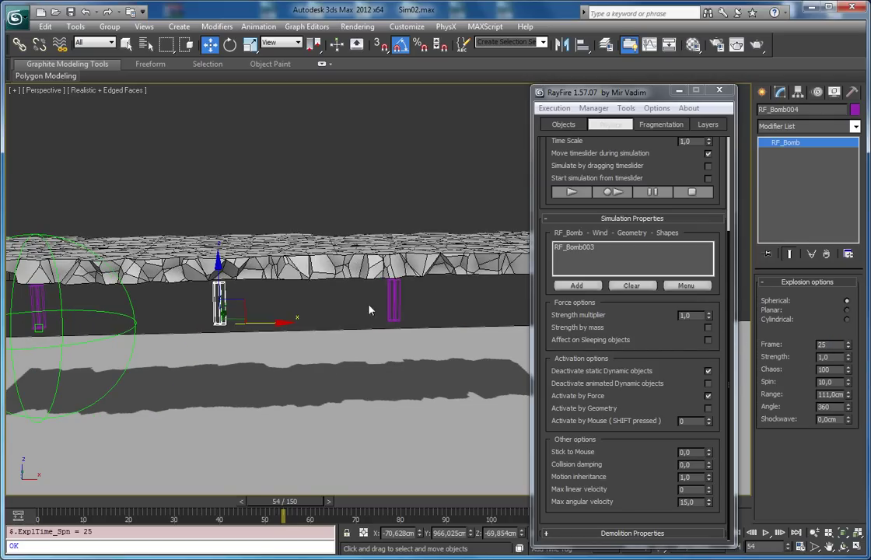
pyautogui.click(394, 300)
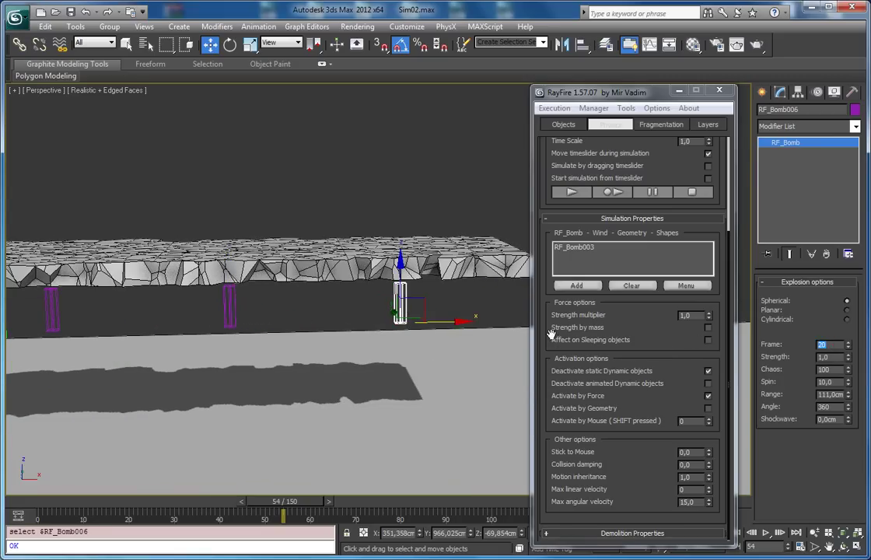
# Select the three cloned bombs and add them to the simulation's bomb, wind and geometry list.
pyautogui.click(231, 186)
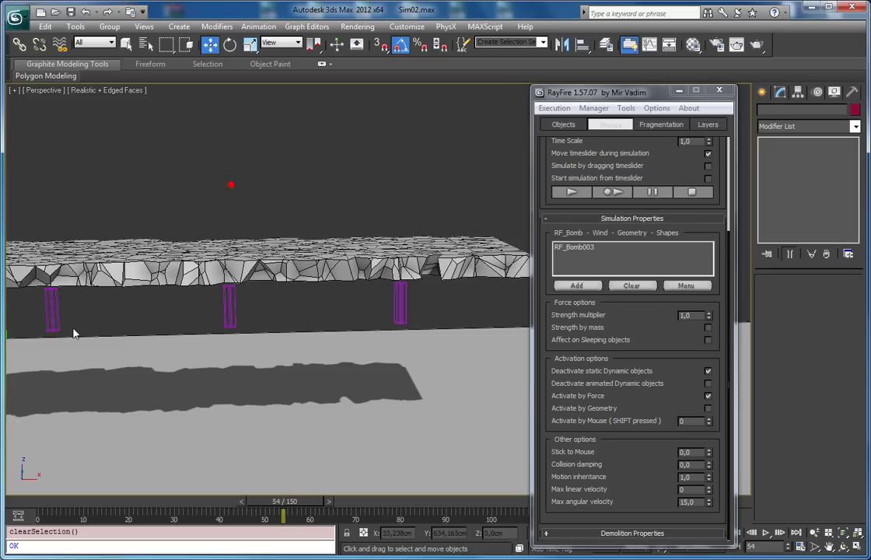
pyautogui.moveTo(478, 326); pyautogui.dragTo(478, 328)
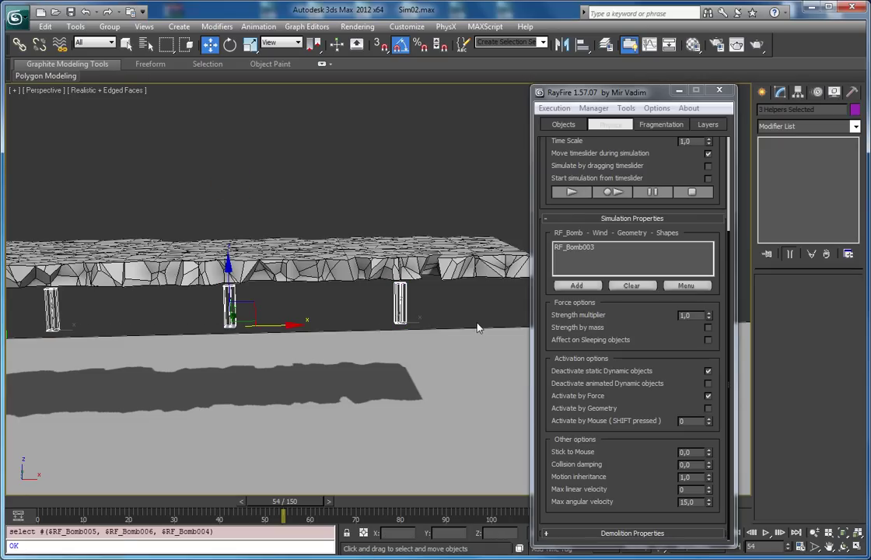
pyautogui.click(576, 286)
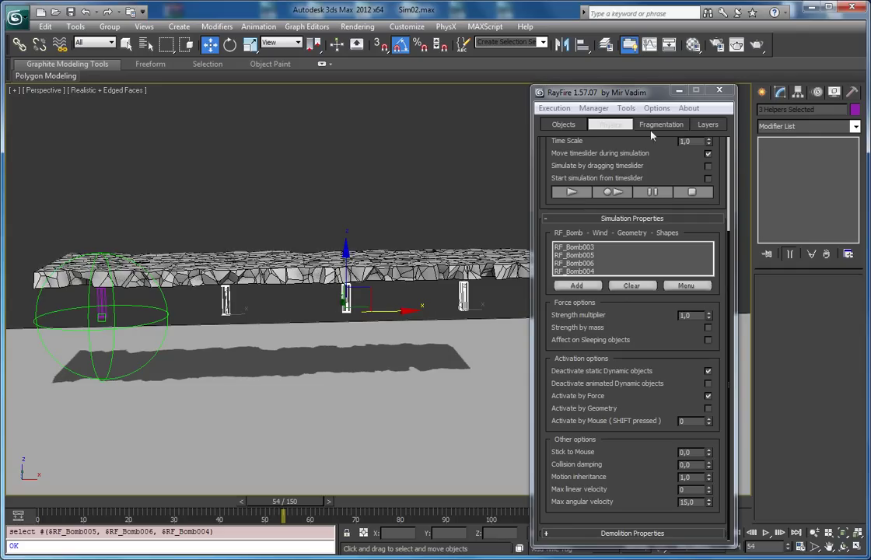
# Turn the bomb range display off and on again to show the range spheres of all four bombs.
pyautogui.click(657, 108)
pyautogui.click(663, 137)
pyautogui.click(654, 108)
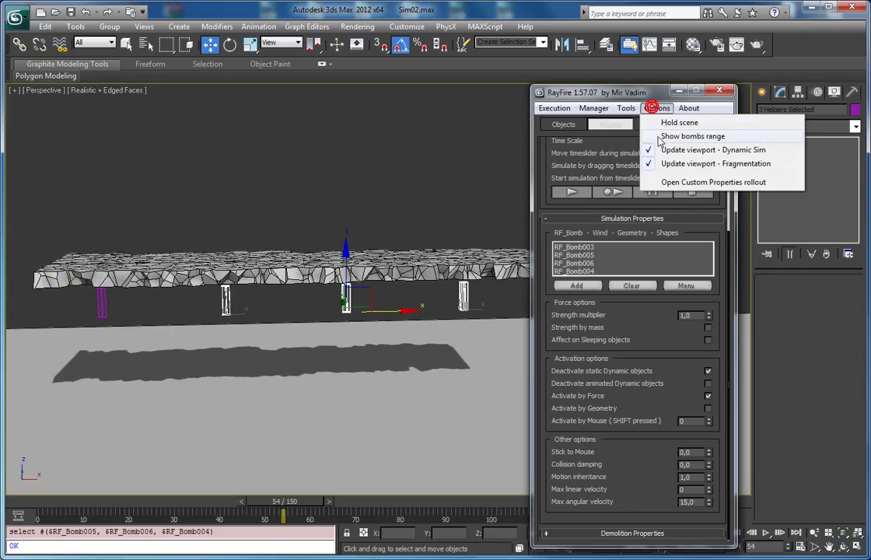
pyautogui.click(660, 137)
pyautogui.click(165, 179)
# Preview the simulation with the four bombs and reset it.
pyautogui.keyDown('alt'); pyautogui.moveTo(165, 179); pyautogui.dragTo(476, 290, button='middle'); pyautogui.keyUp('alt')
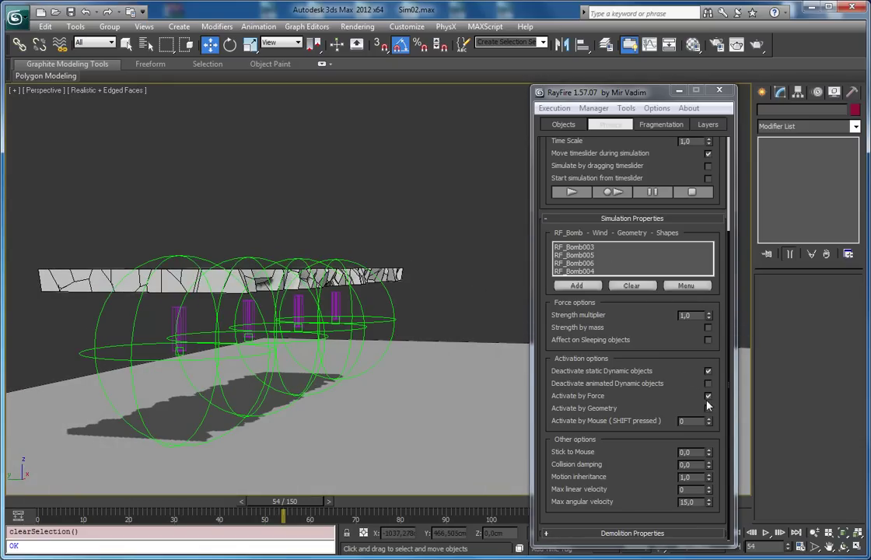
pyautogui.keyDown('alt'); pyautogui.moveTo(413, 338); pyautogui.dragTo(574, 199, button='middle'); pyautogui.keyUp('alt')
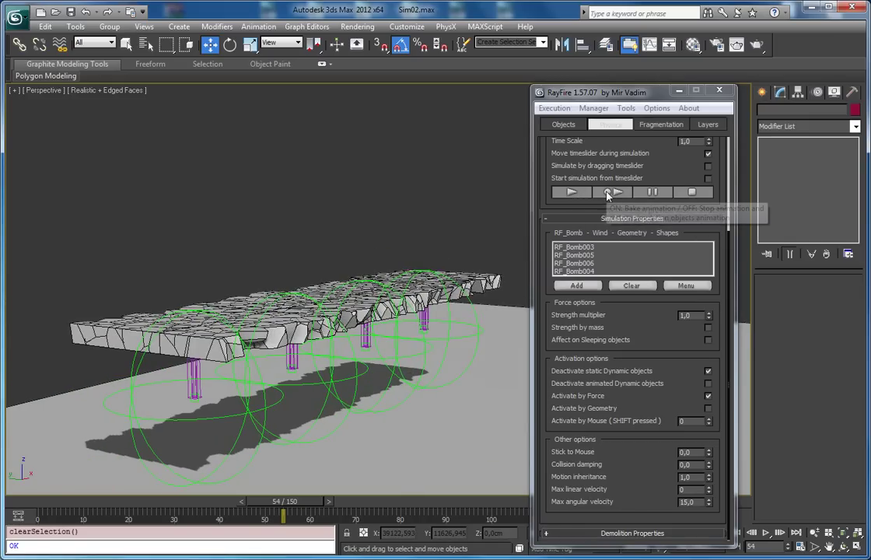
pyautogui.click(574, 192)
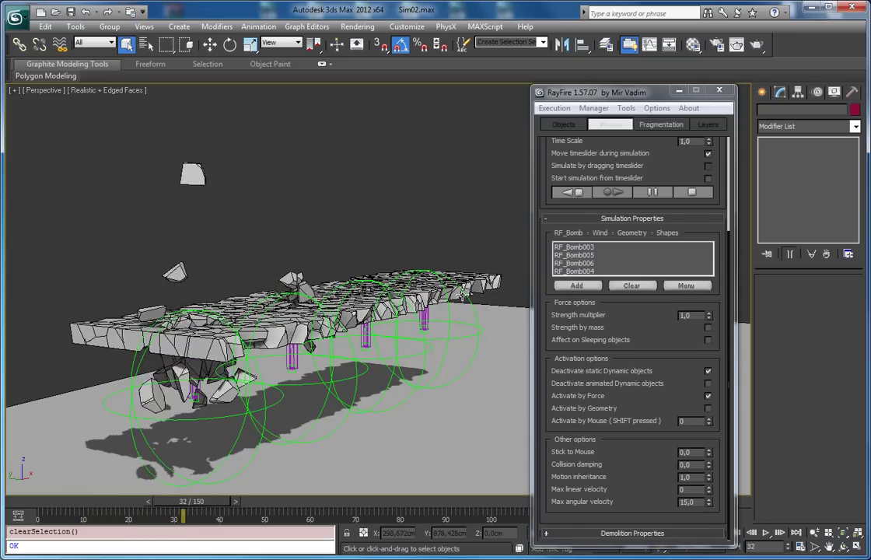
pyautogui.click(574, 192)
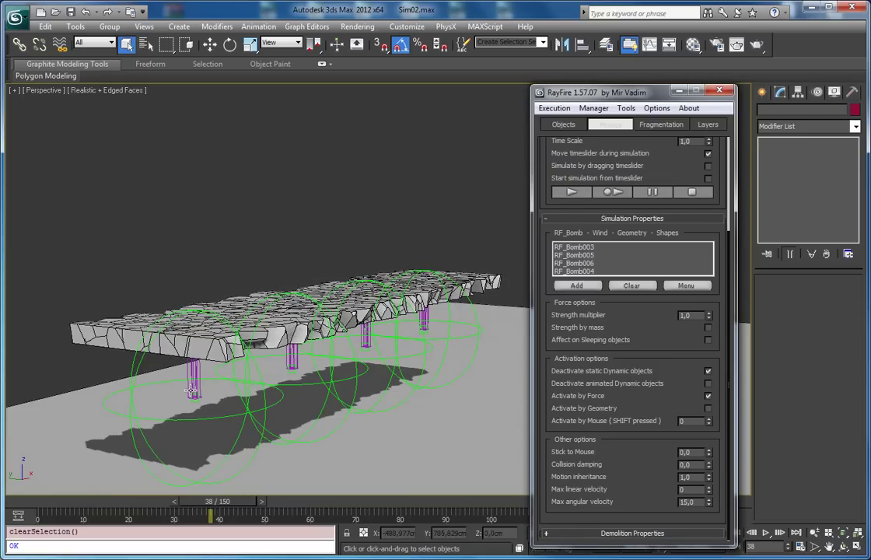
# Select all four bombs and move them up about 41 cm along the Z axis towards the slab.
pyautogui.keyDown('alt'); pyautogui.moveTo(263, 335); pyautogui.dragTo(202, 338, button='middle'); pyautogui.keyUp('alt')
pyautogui.click(203, 339)
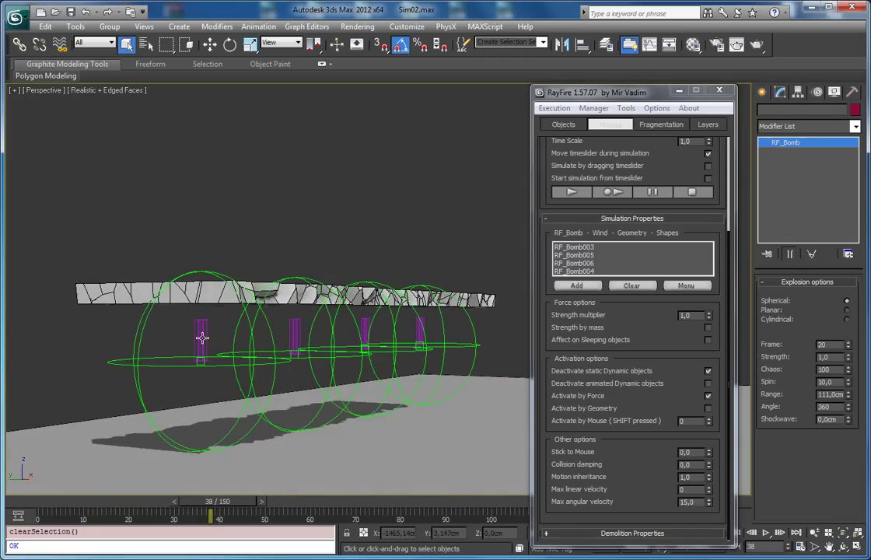
pyautogui.keyDown('ctrl'); pyautogui.click(294, 333); pyautogui.keyUp('ctrl')
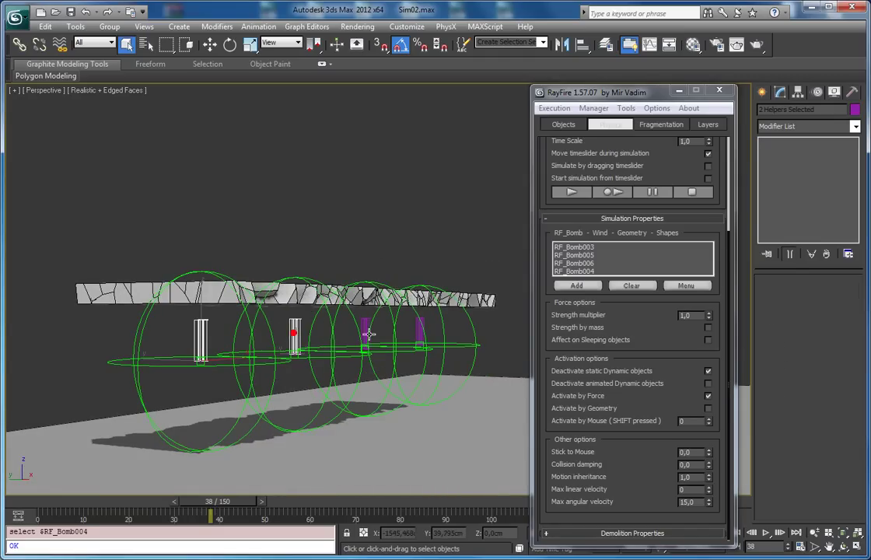
pyautogui.press('w')
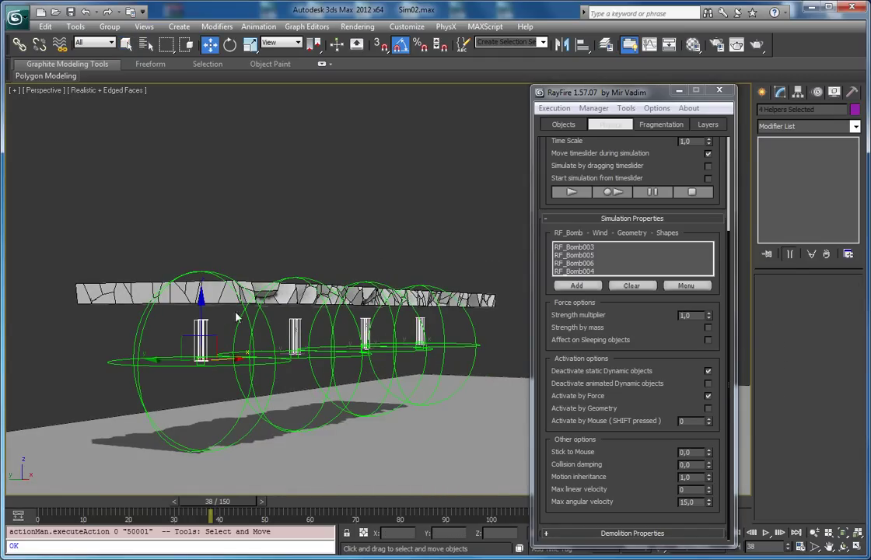
pyautogui.moveTo(202, 310); pyautogui.dragTo(202, 277)
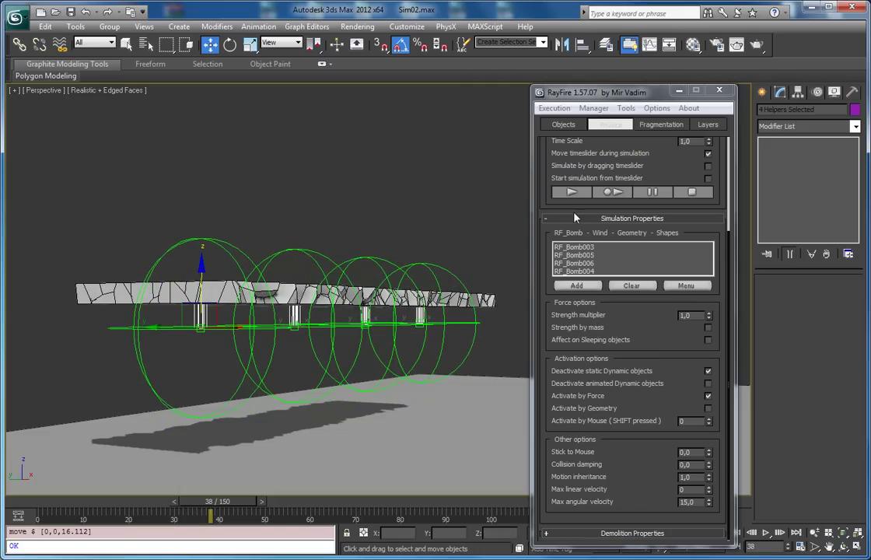
# Run the simulation preview with the raised bombs, examine the holes blown in the slab, and pause it.
pyautogui.scroll(3, 668, 231)
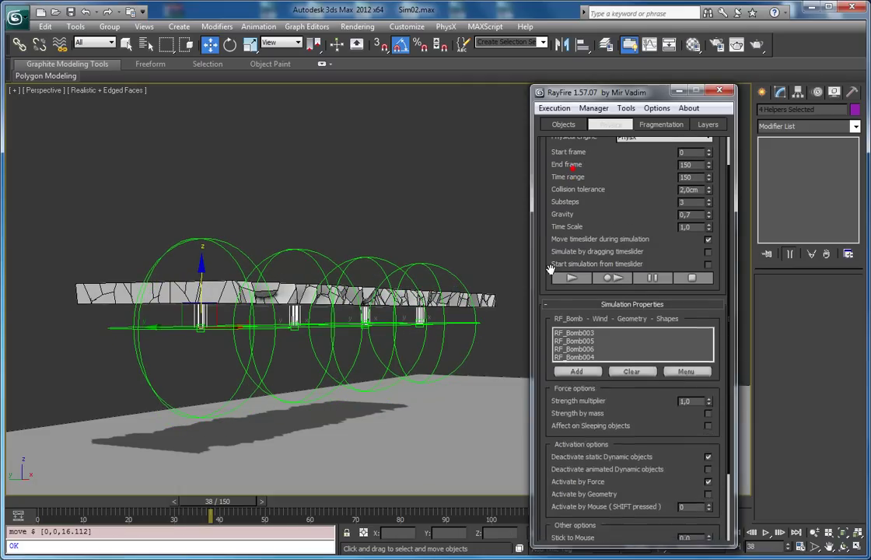
pyautogui.click(582, 298)
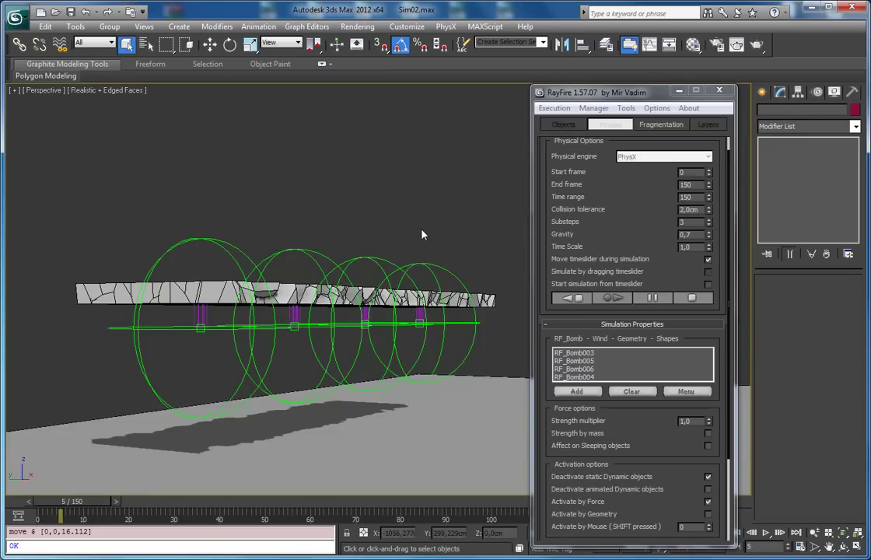
pyautogui.keyDown('alt'); pyautogui.moveTo(423, 234); pyautogui.dragTo(416, 259, button='middle'); pyautogui.keyUp('alt')
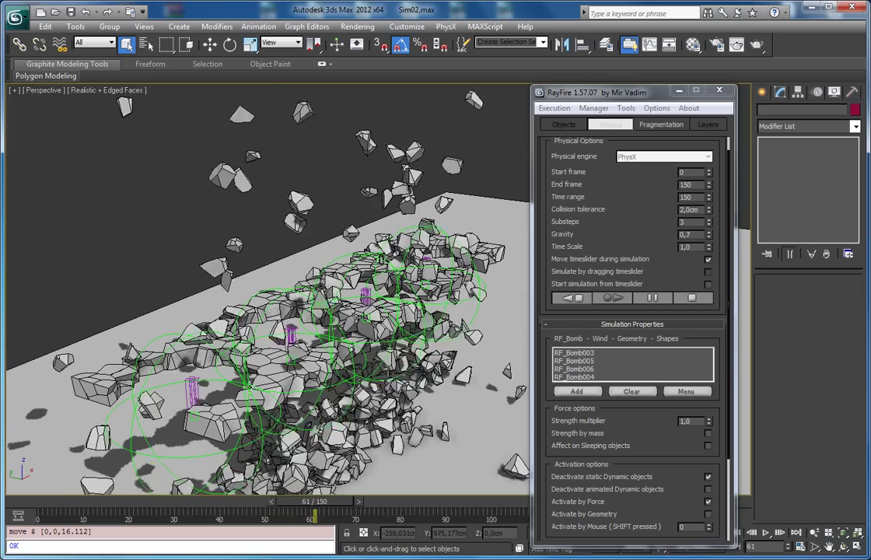
pyautogui.keyDown('alt'); pyautogui.moveTo(200, 391); pyautogui.dragTo(183, 301, button='middle'); pyautogui.keyUp('alt')
pyautogui.scroll(2, 297, 305)
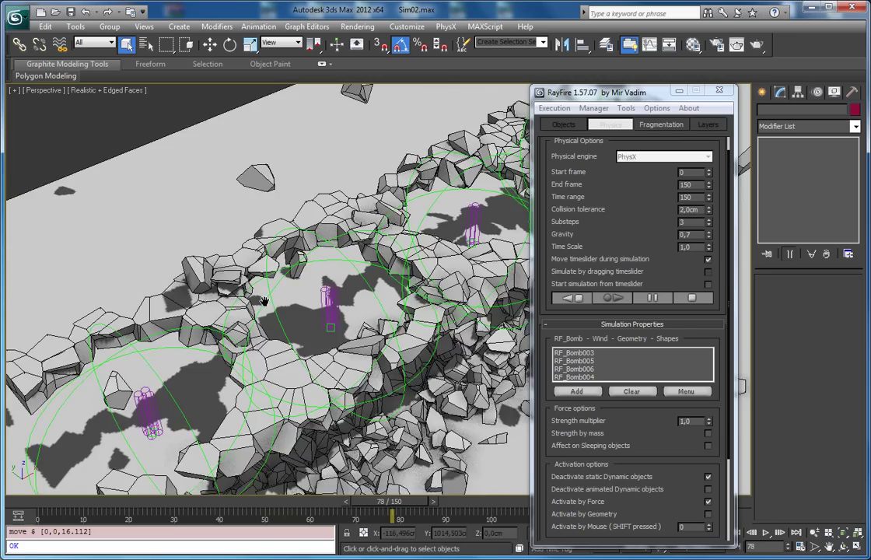
pyautogui.scroll(3, 155, 296)
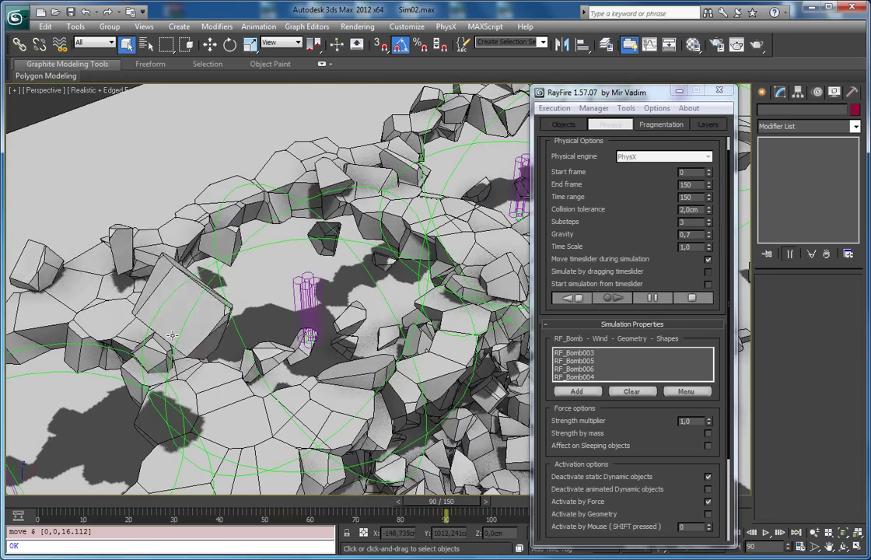
pyautogui.keyDown('alt'); pyautogui.moveTo(343, 358); pyautogui.dragTo(346, 313, button='middle'); pyautogui.keyUp('alt')
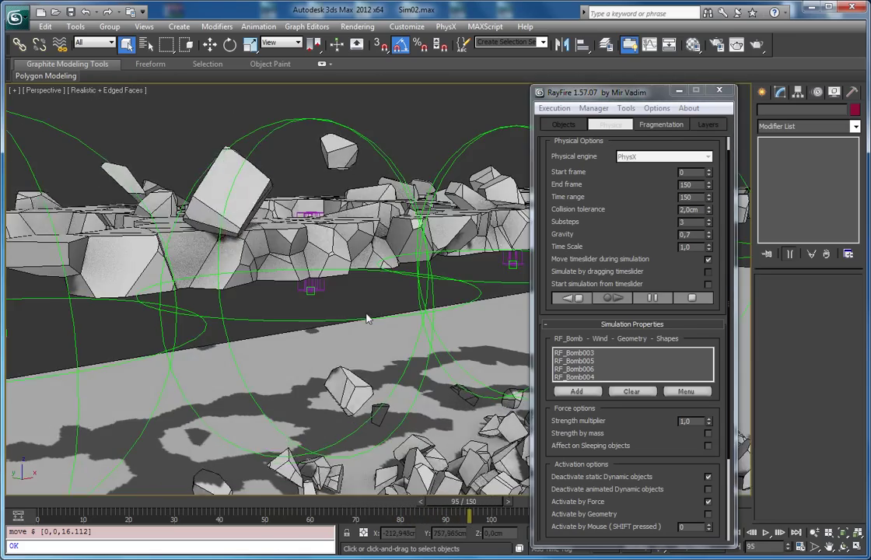
pyautogui.scroll(-3, 369, 317)
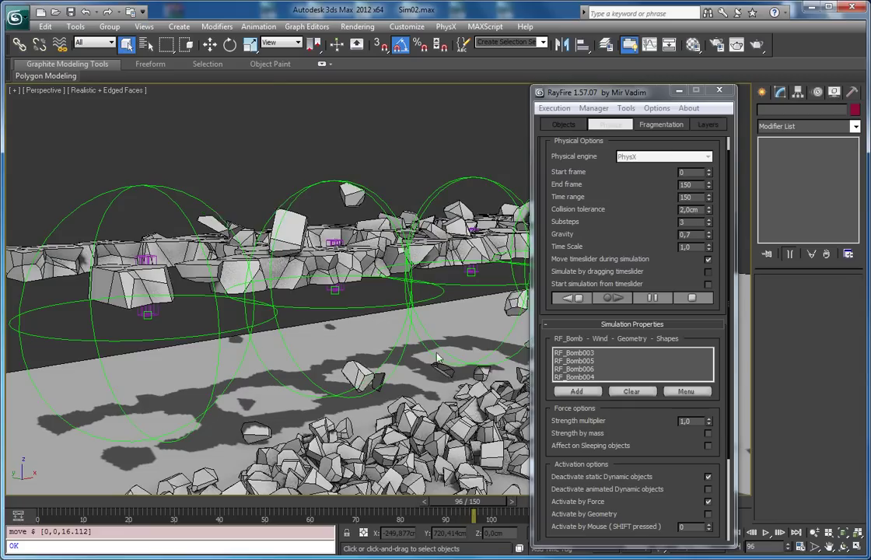
pyautogui.click(652, 297)
# Move the RayFire window aside, return the animation to frame 0 and turn off the bomb range display.
pyautogui.moveTo(621, 92); pyautogui.dragTo(749, 78)
pyautogui.moveTo(82, 508); pyautogui.dragTo(35, 508)
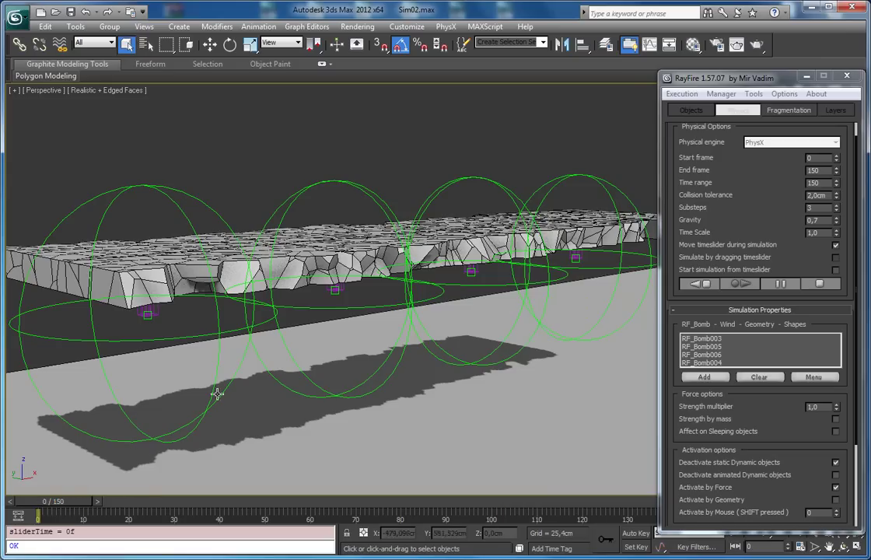
pyautogui.click(784, 93)
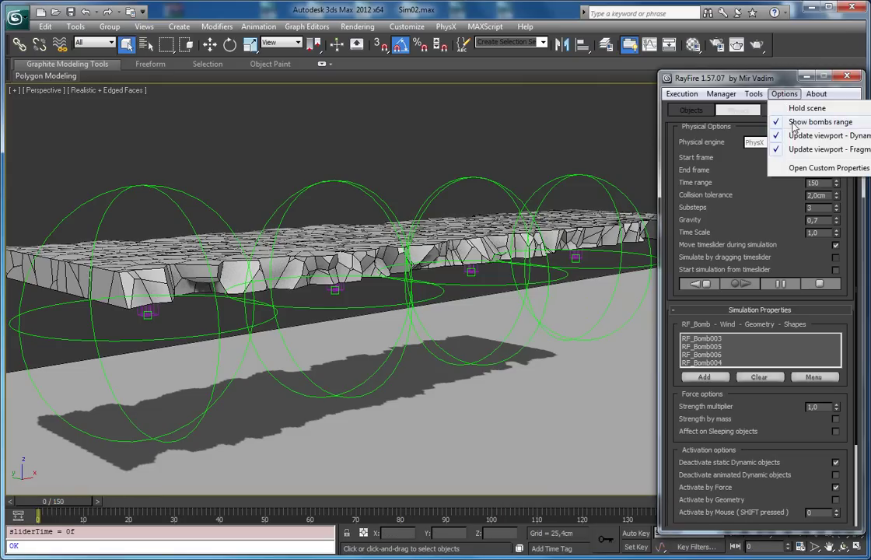
pyautogui.click(756, 119)
# Play back the explosions in the viewport from two viewing angles and scrub to frame 92.
pyautogui.scroll(-4, 373, 220)
pyautogui.press('/')
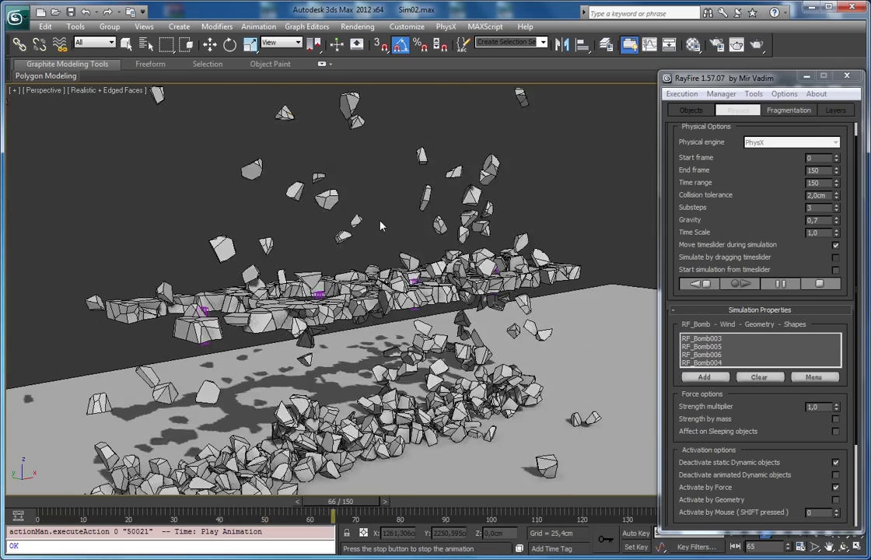
pyautogui.click(30, 503)
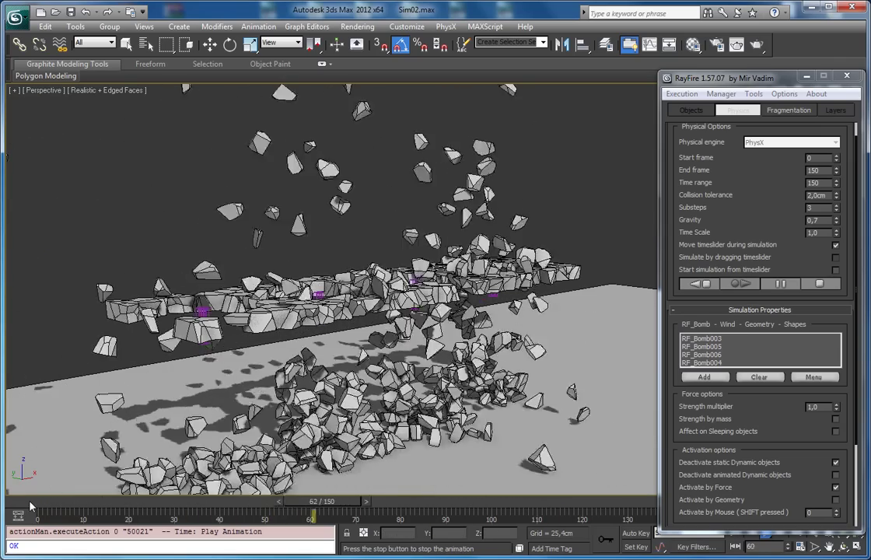
pyautogui.click(29, 502)
pyautogui.keyDown('alt'); pyautogui.moveTo(396, 341); pyautogui.dragTo(231, 342, button='middle'); pyautogui.keyUp('alt')
pyautogui.press('/')
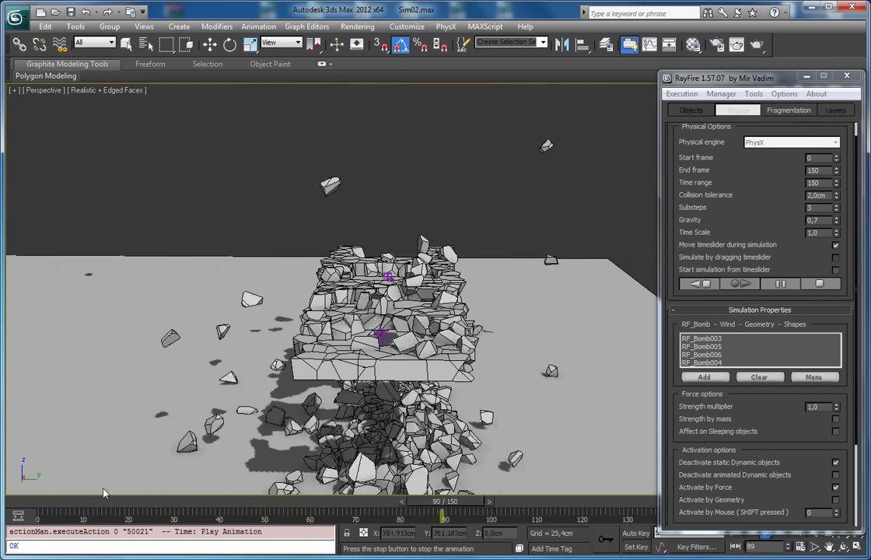
pyautogui.moveTo(37, 502)
pyautogui.mouseDown()
pyautogui.moveTo(195, 515)
pyautogui.moveTo(455, 517)
pyautogui.mouseUp()
pyautogui.click(178, 513)
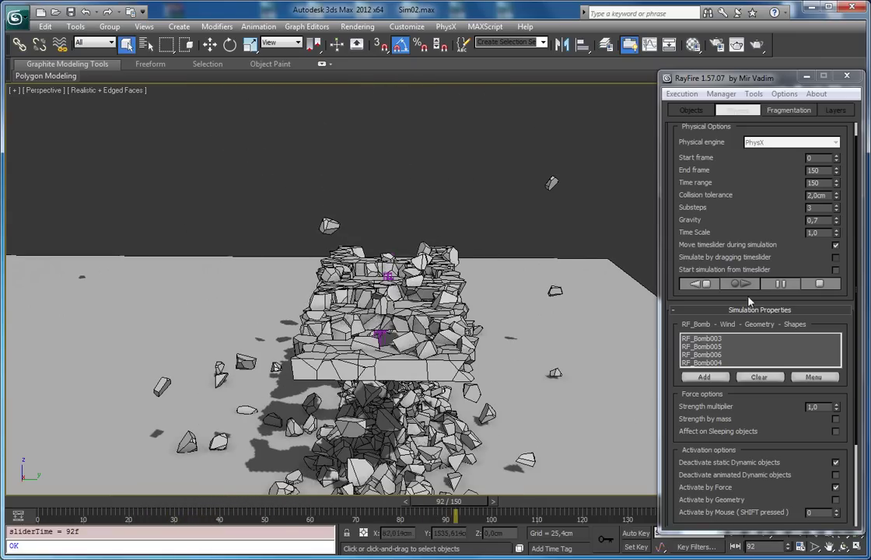
# Reset the simulation and clear all four bombs from the simulation's bomb, wind and geometry list.
pyautogui.click(698, 285)
pyautogui.keyDown('alt'); pyautogui.moveTo(301, 325); pyautogui.dragTo(512, 338, button='middle'); pyautogui.keyUp('alt')
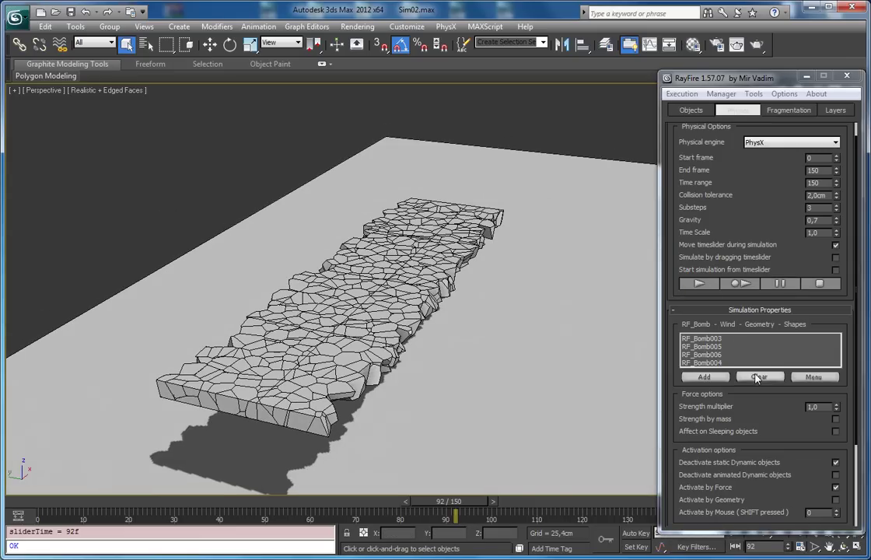
pyautogui.scroll(-4, 760, 390)
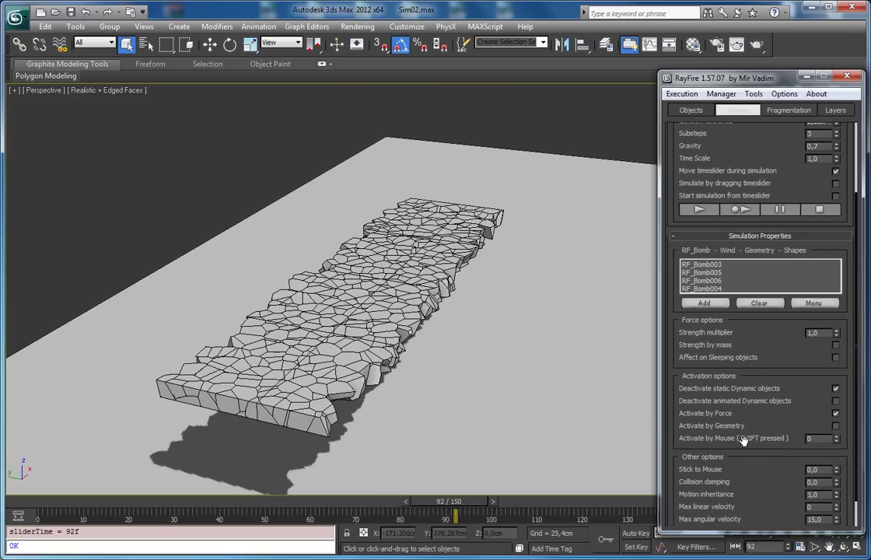
pyautogui.click(754, 305)
# Select the four bombs beneath the slab and hide them.
pyautogui.keyDown('alt'); pyautogui.moveTo(467, 308); pyautogui.dragTo(442, 291, button='middle'); pyautogui.keyUp('alt')
pyautogui.moveTo(543, 333); pyautogui.dragTo(517, 329)
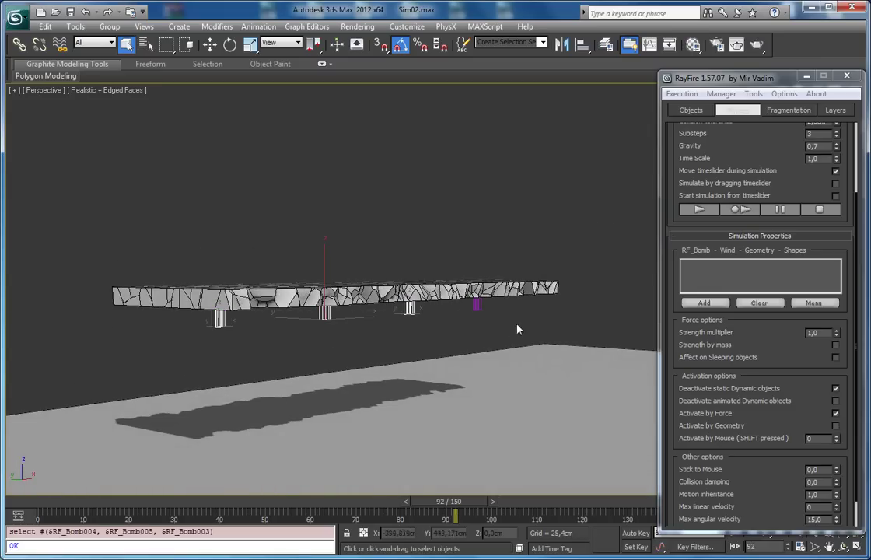
pyautogui.rightClick(480, 305)
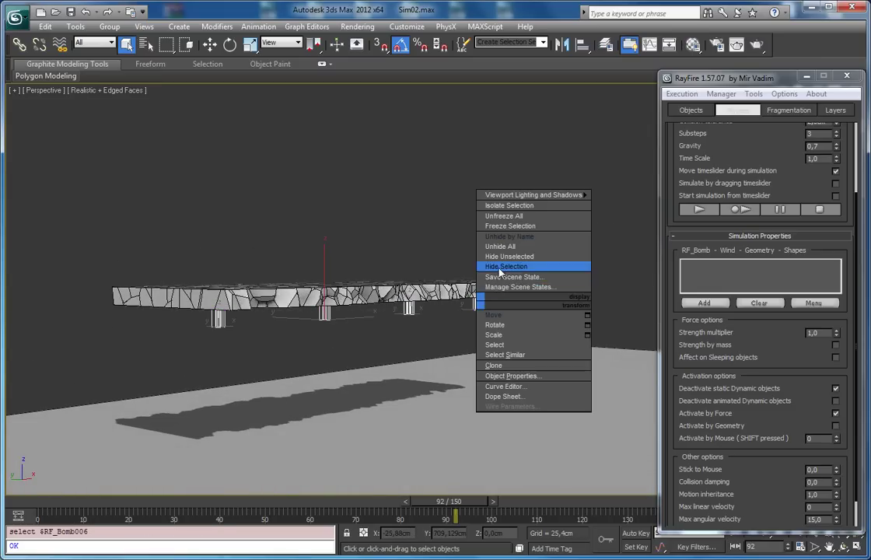
pyautogui.click(501, 267)
# Set the Activate by Mouse value to 20 in the activation options.
pyautogui.keyDown('alt'); pyautogui.moveTo(403, 247); pyautogui.dragTo(396, 290, button='middle'); pyautogui.keyUp('alt')
pyautogui.moveTo(790, 396); pyautogui.dragTo(763, 372)
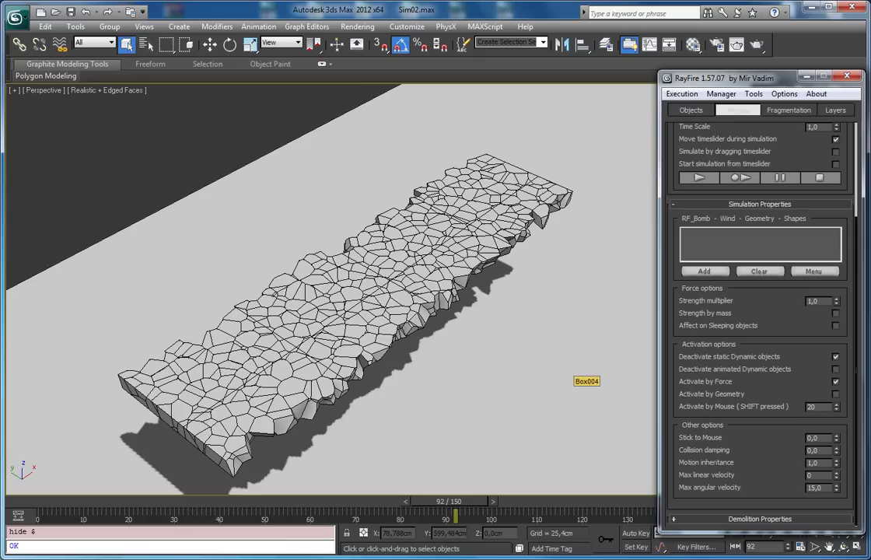
# Run the simulation preview while sweeping the mouse activation over the slab to release its fragments, and reset it.
pyautogui.keyDown('alt'); pyautogui.moveTo(416, 280); pyautogui.dragTo(430, 282, button='middle'); pyautogui.keyUp('alt')
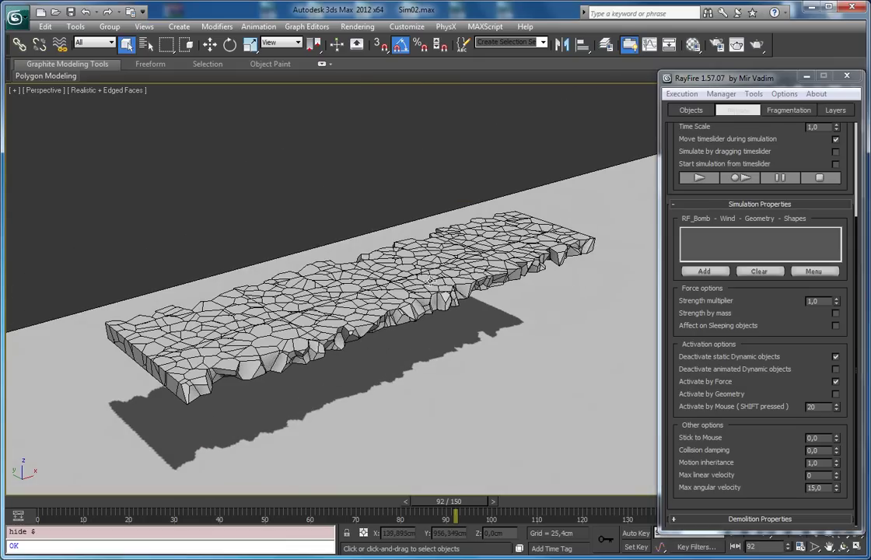
pyautogui.click(709, 179)
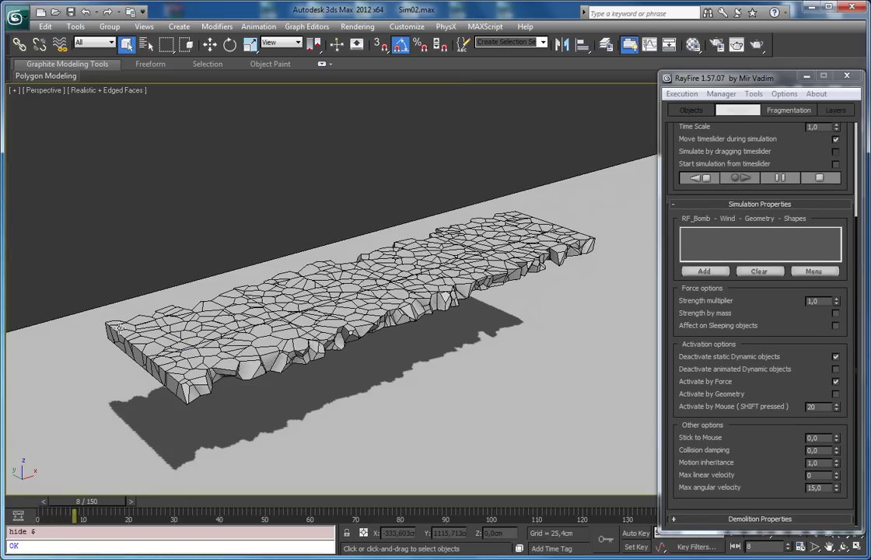
pyautogui.press('shift')
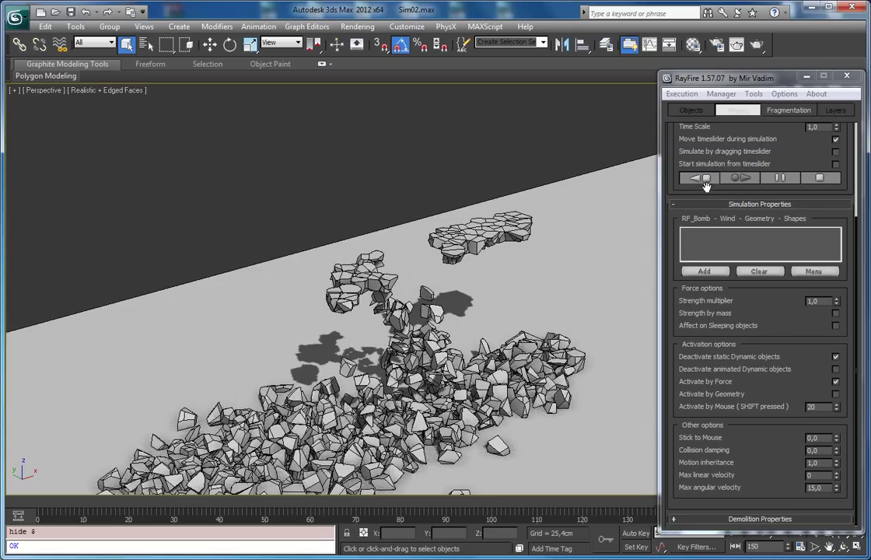
pyautogui.scroll(1, 704, 183)
pyautogui.scroll(-2, 528, 269)
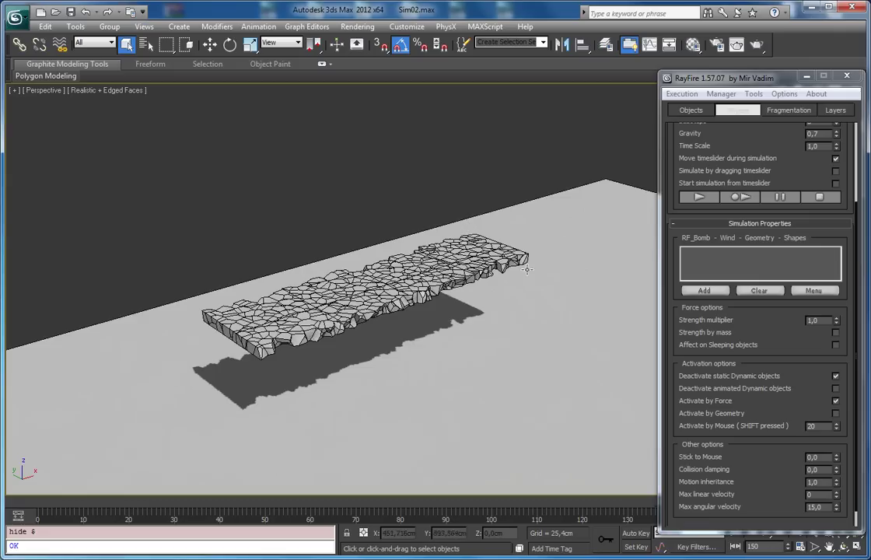
# Turn off Activate by Force and hide the slab's fragments together with the ground.
pyautogui.click(836, 402)
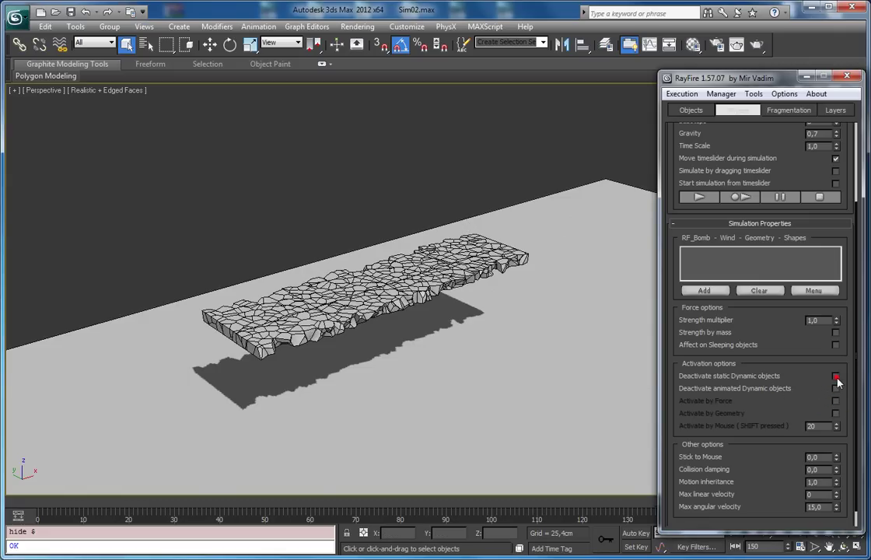
pyautogui.click(211, 150)
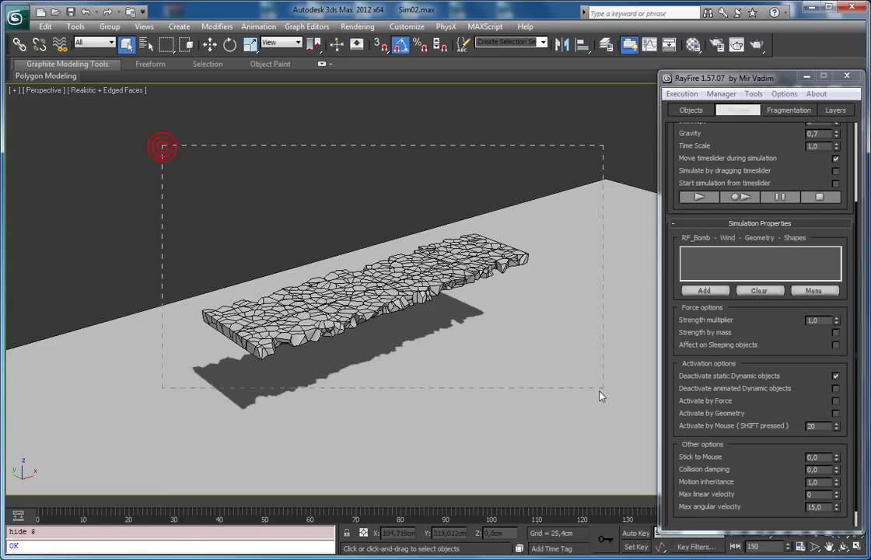
pyautogui.moveTo(600, 391); pyautogui.dragTo(600, 391)
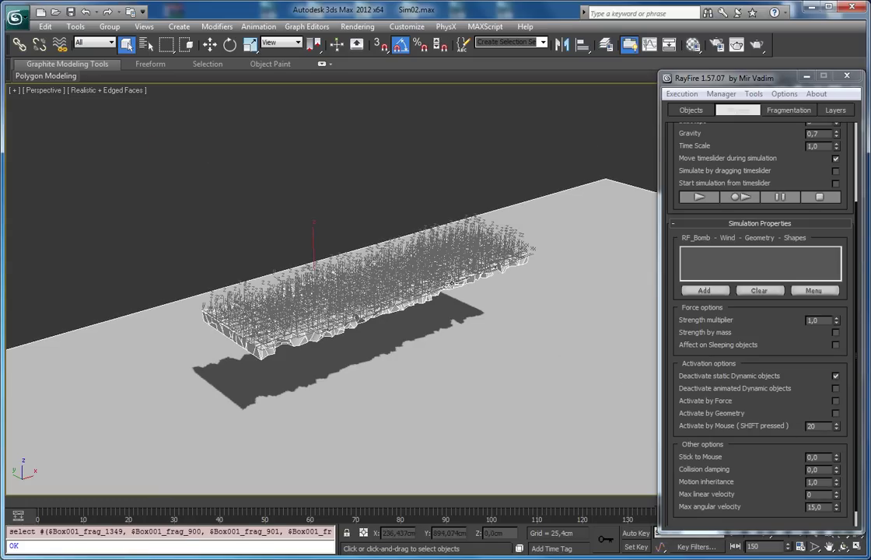
pyautogui.moveTo(449, 273); pyautogui.dragTo(398, 250, button='middle')
pyautogui.rightClick(404, 249)
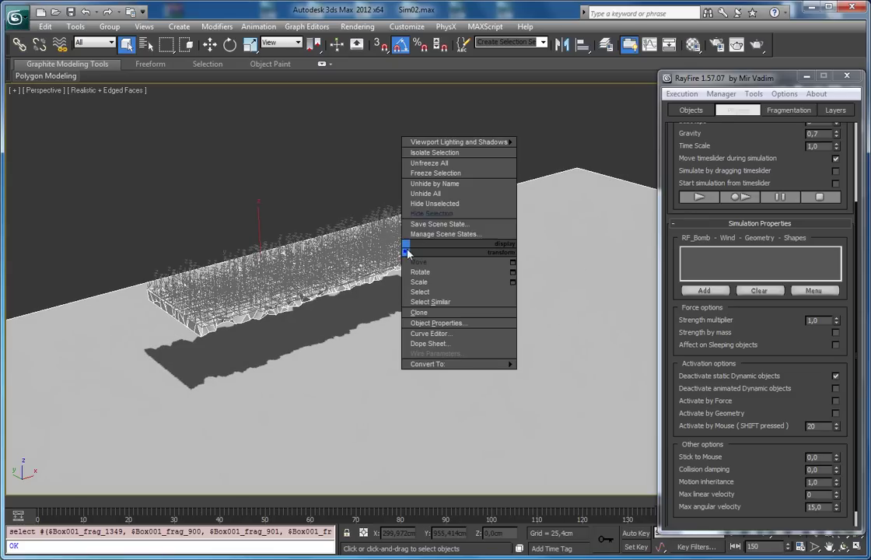
pyautogui.click(426, 215)
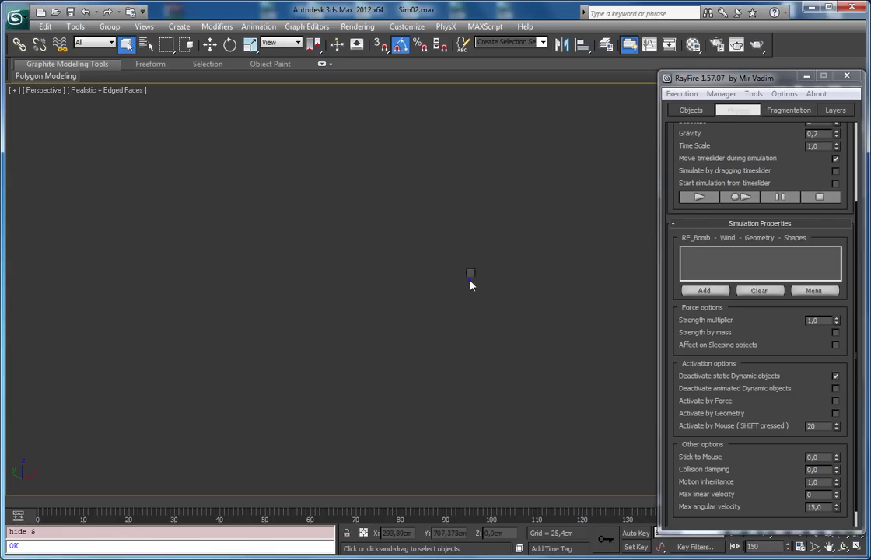
# Unhide all objects, select everything except the ground box and hide that selection.
pyautogui.rightClick(470, 278)
pyautogui.click(498, 223)
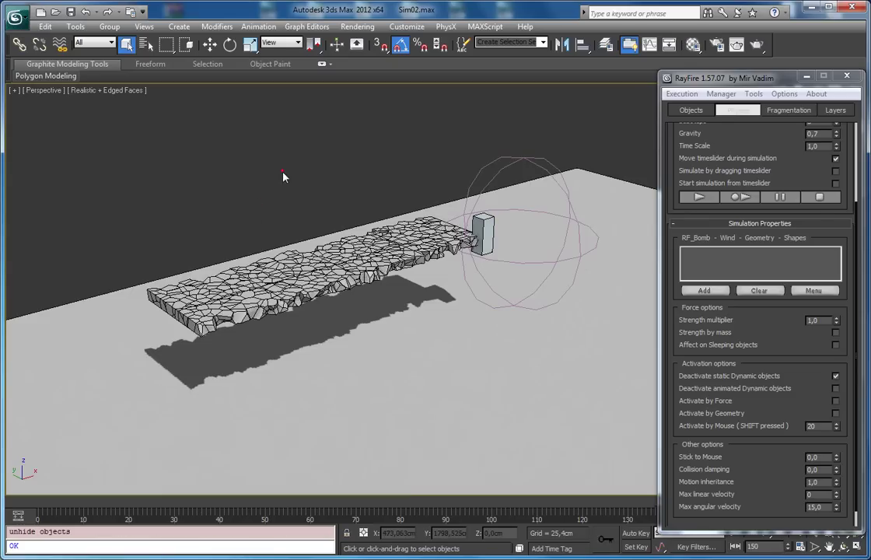
pyautogui.hotkey('ctrl', 'a')
pyautogui.keyDown('alt'); pyautogui.click(447, 293); pyautogui.keyUp('alt')
pyautogui.rightClick(511, 334)
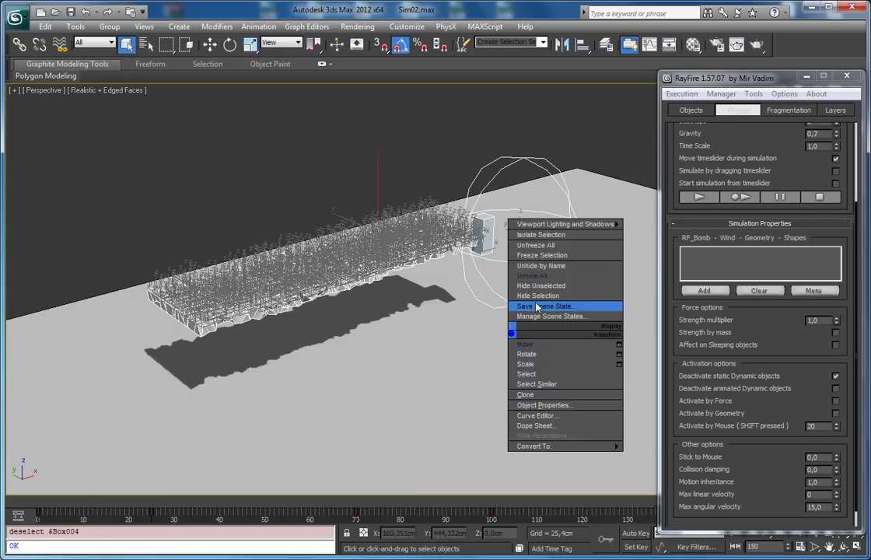
pyautogui.click(543, 301)
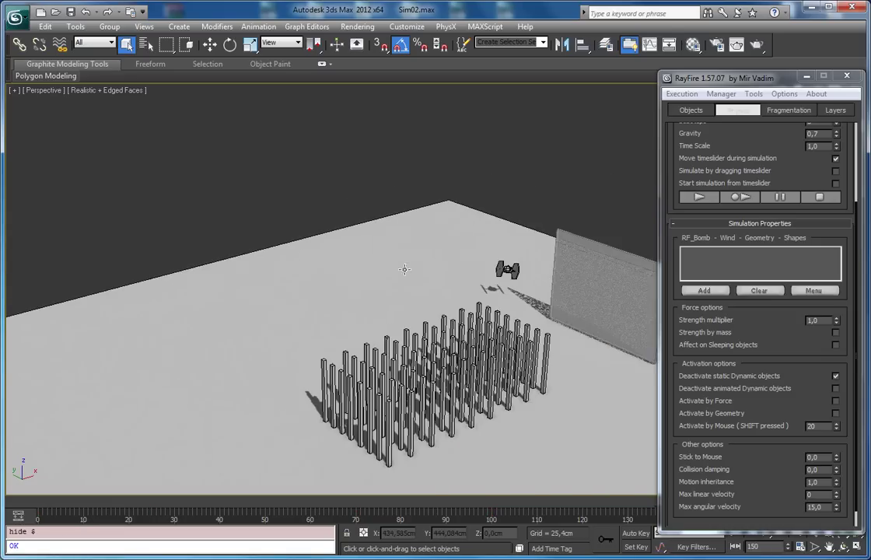
# Ungroup the scene with the pillars, spaceship and wall, and clear the selection.
pyautogui.press('z')
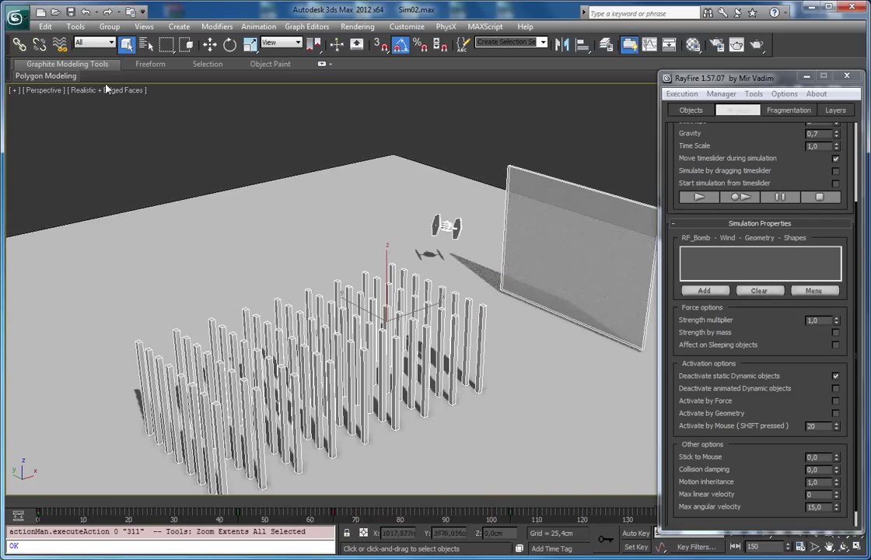
pyautogui.click(109, 27)
pyautogui.click(129, 59)
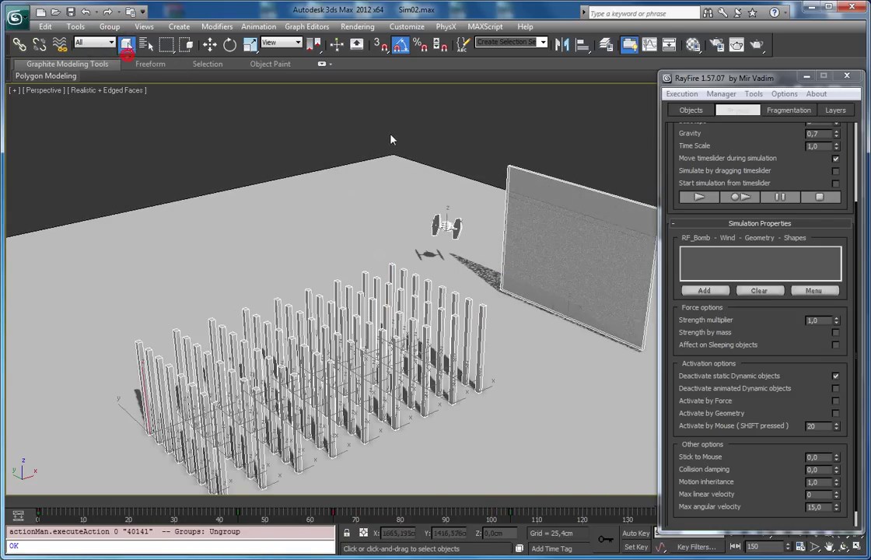
pyautogui.click(394, 116)
# Scrub the timeline up to frame 100 and back to 0 to examine the spaceship's animated flight through the pillars.
pyautogui.keyDown('alt'); pyautogui.moveTo(316, 281); pyautogui.dragTo(262, 260, button='middle'); pyautogui.keyUp('alt')
pyautogui.click(512, 269)
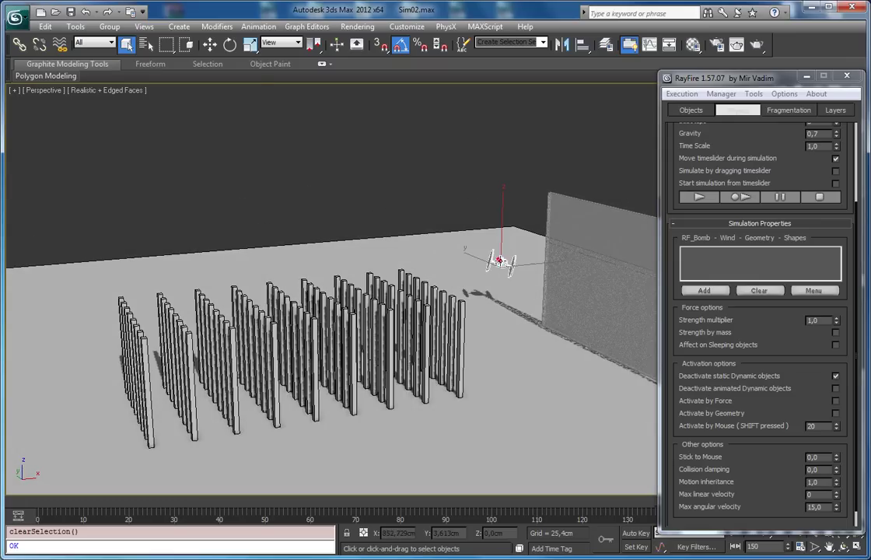
pyautogui.moveTo(36, 503); pyautogui.dragTo(65, 502)
pyautogui.keyDown('alt'); pyautogui.moveTo(163, 343); pyautogui.dragTo(288, 370, button='middle'); pyautogui.keyUp('alt')
pyautogui.scroll(2, 394, 322)
pyautogui.moveTo(226, 342); pyautogui.dragTo(350, 335, button='middle')
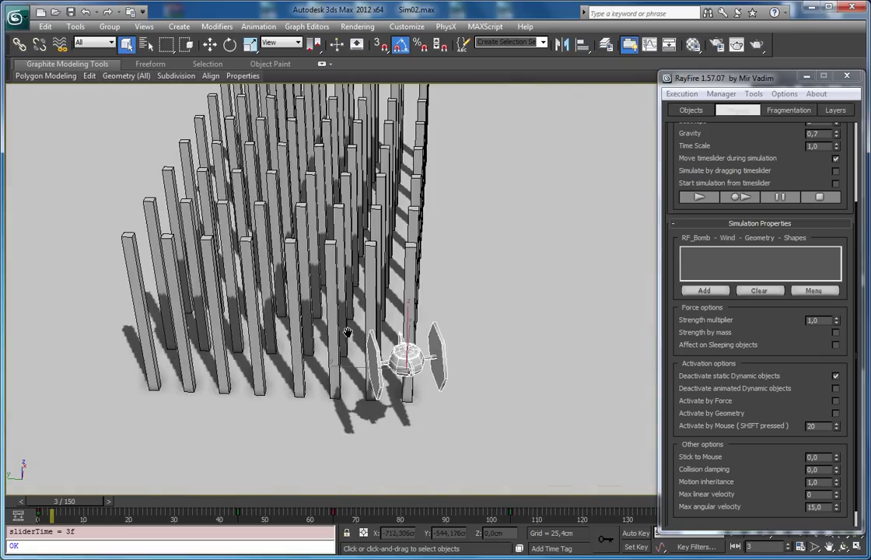
pyautogui.scroll(-3, 351, 335)
pyautogui.moveTo(70, 503); pyautogui.dragTo(125, 503)
pyautogui.moveTo(751, 74); pyautogui.dragTo(631, 101)
pyautogui.keyDown('alt'); pyautogui.moveTo(436, 233); pyautogui.dragTo(365, 327, button='middle'); pyautogui.keyUp('alt')
pyautogui.moveTo(119, 504); pyautogui.dragTo(484, 489)
pyautogui.keyDown('alt'); pyautogui.moveTo(217, 427); pyautogui.dragTo(288, 478, button='middle'); pyautogui.keyUp('alt')
pyautogui.click(311, 492)
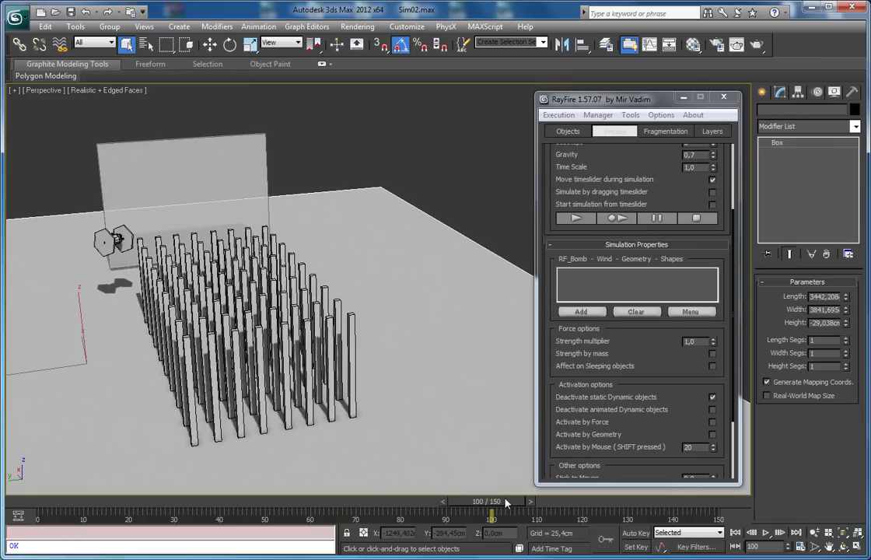
pyautogui.moveTo(311, 502); pyautogui.dragTo(38, 515)
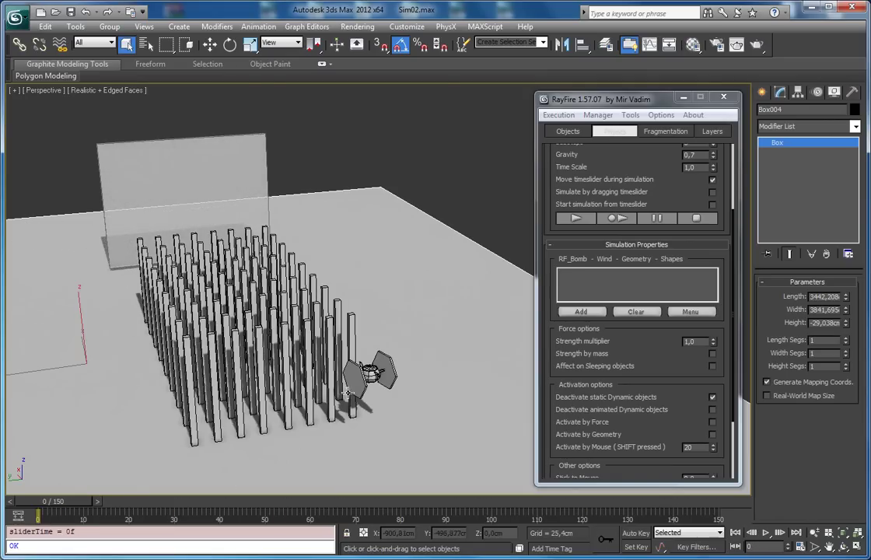
# Turn off Deactivate static Dynamic objects and enable Deactivate animated Dynamic objects in the activation options.
pyautogui.click(358, 387)
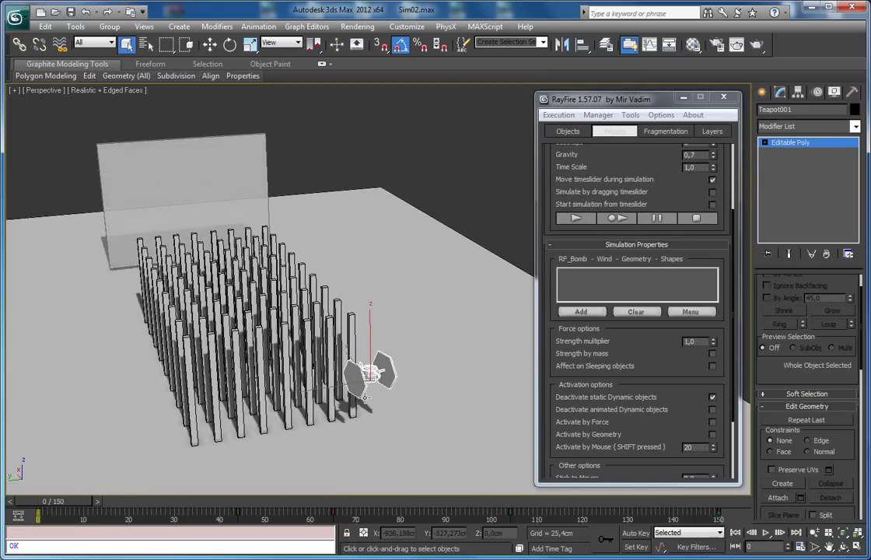
pyautogui.keyDown('alt'); pyautogui.moveTo(323, 313); pyautogui.dragTo(319, 393, button='middle'); pyautogui.keyUp('alt')
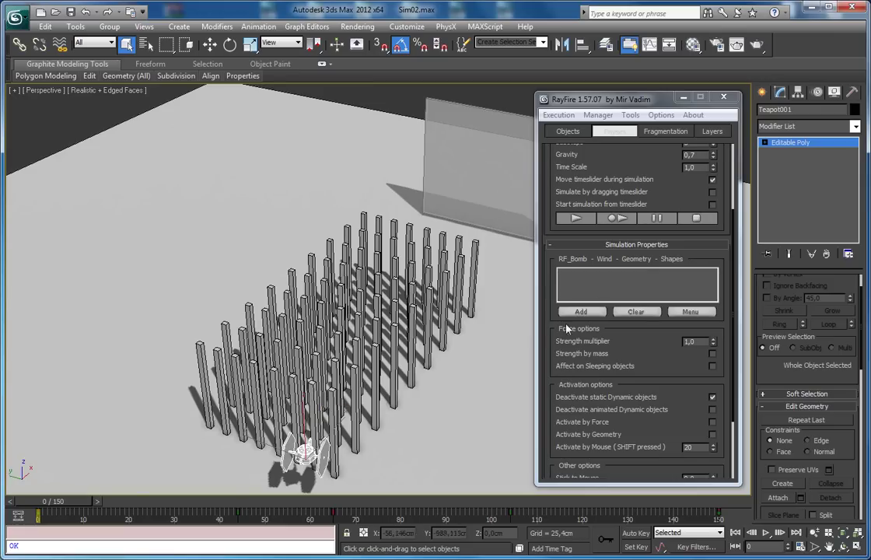
pyautogui.click(713, 398)
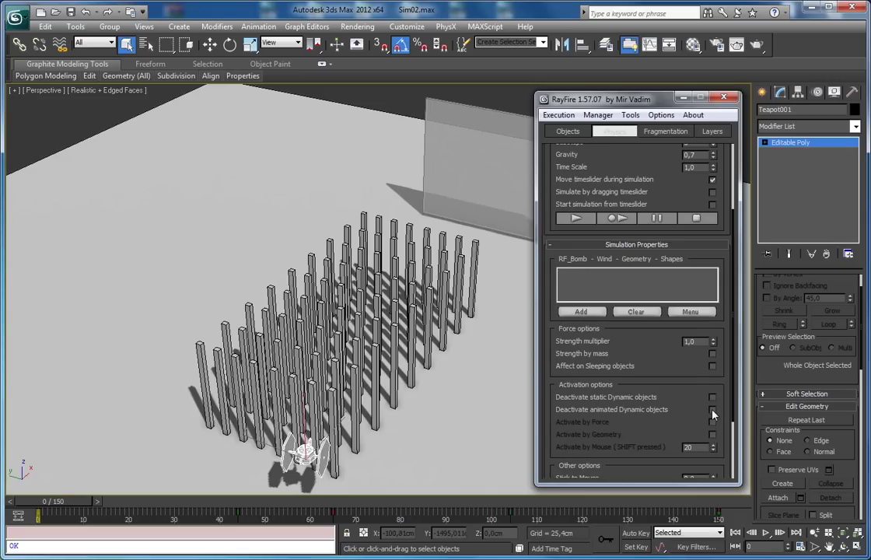
pyautogui.click(713, 410)
pyautogui.scroll(-2, 615, 393)
pyautogui.moveTo(618, 395); pyautogui.dragTo(620, 363)
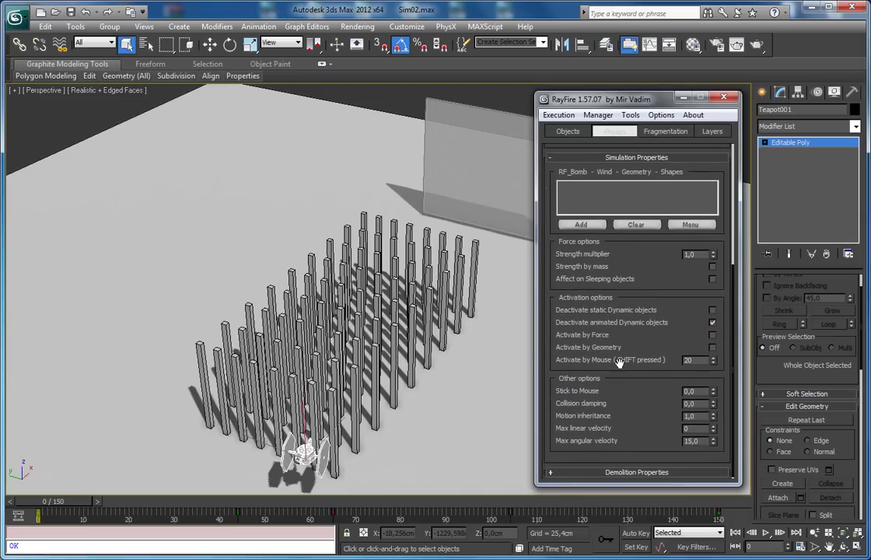
# Clear the Dynamic / Impact Objects list and add all 72 pillars to the Sleeping Objects list.
pyautogui.keyDown('alt'); pyautogui.moveTo(395, 323); pyautogui.dragTo(128, 273, button='middle'); pyautogui.keyUp('alt')
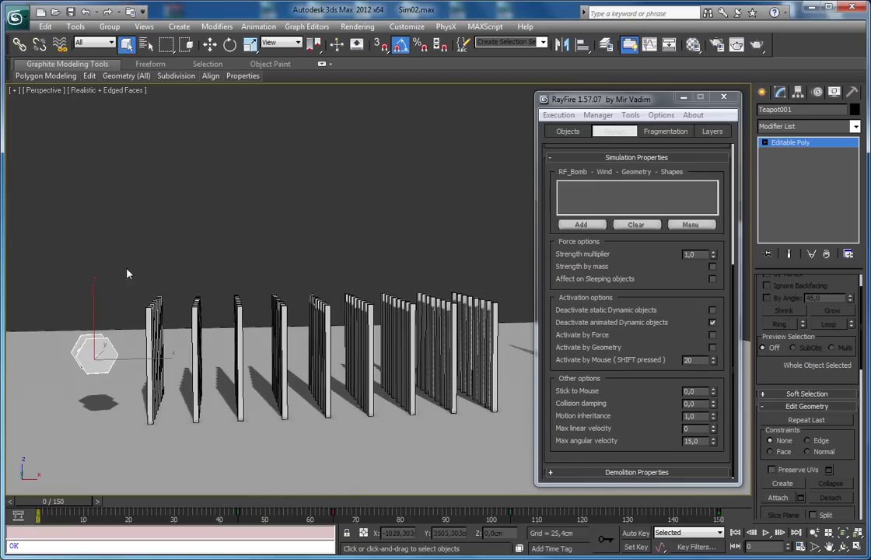
pyautogui.moveTo(502, 316); pyautogui.dragTo(503, 316)
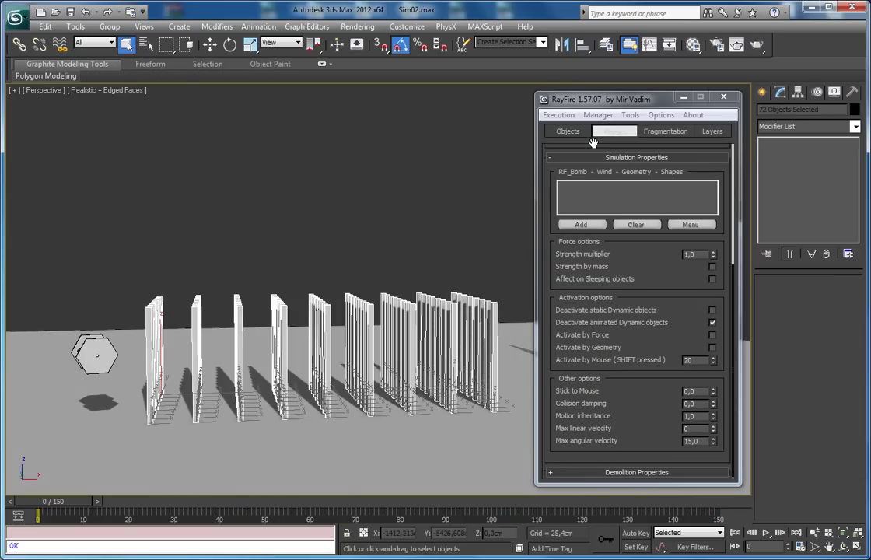
pyautogui.click(572, 134)
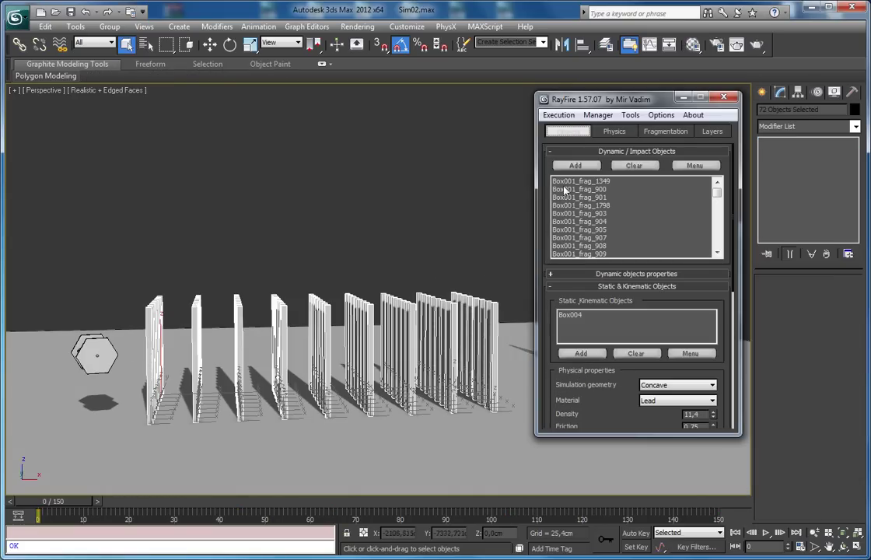
pyautogui.click(628, 165)
pyautogui.scroll(-5, 593, 402)
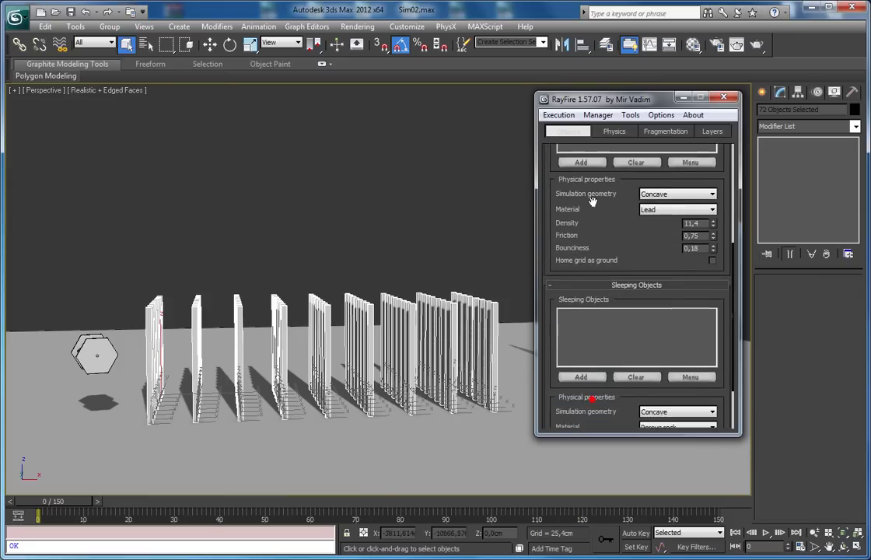
pyautogui.click(583, 366)
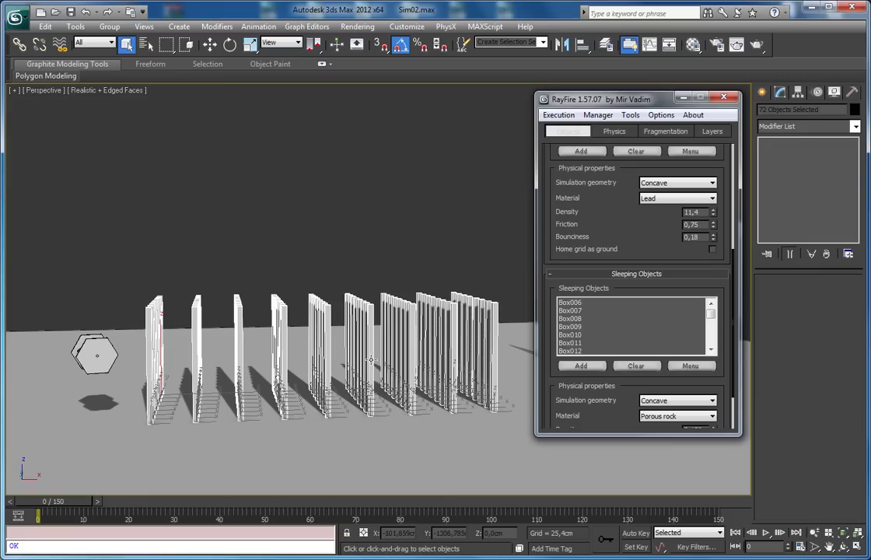
# Select the spaceship and check the simulation's object lists before returning to the physics settings.
pyautogui.moveTo(606, 224); pyautogui.dragTo(134, 335)
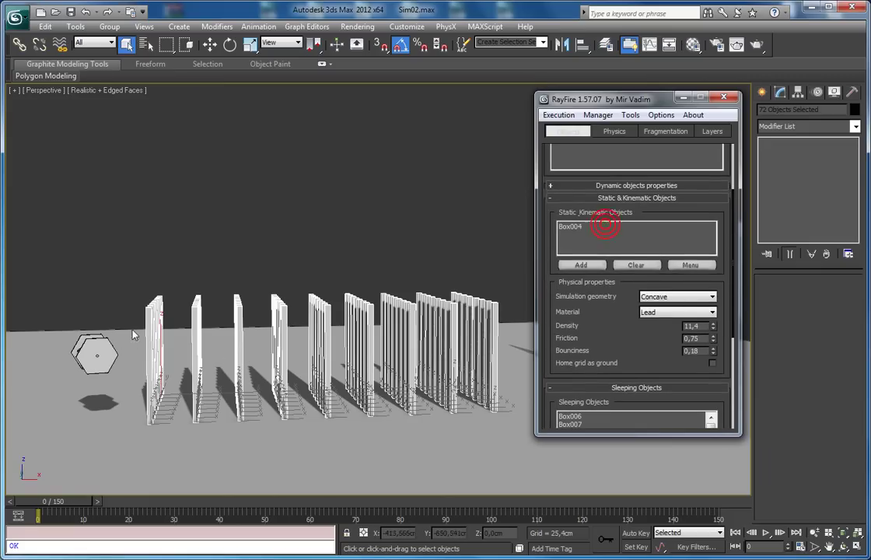
pyautogui.click(95, 351)
pyautogui.moveTo(581, 317); pyautogui.dragTo(579, 456)
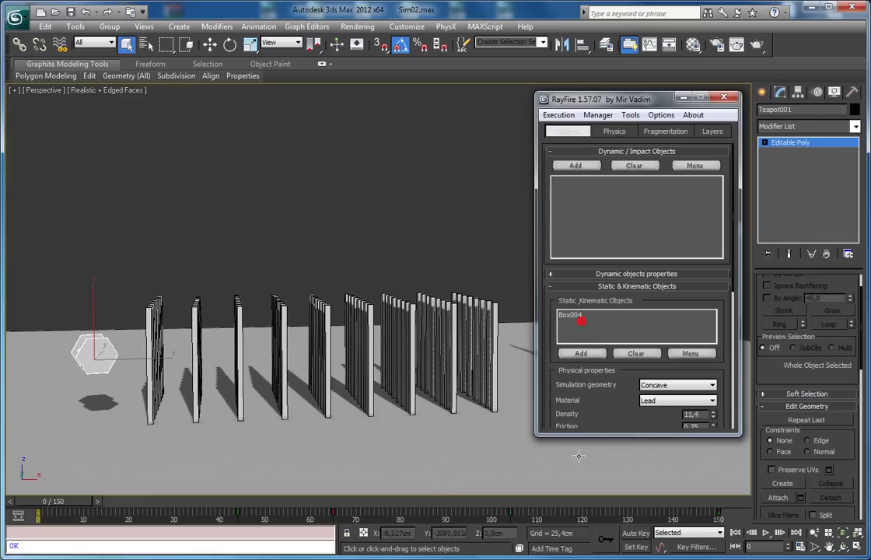
pyautogui.click(606, 132)
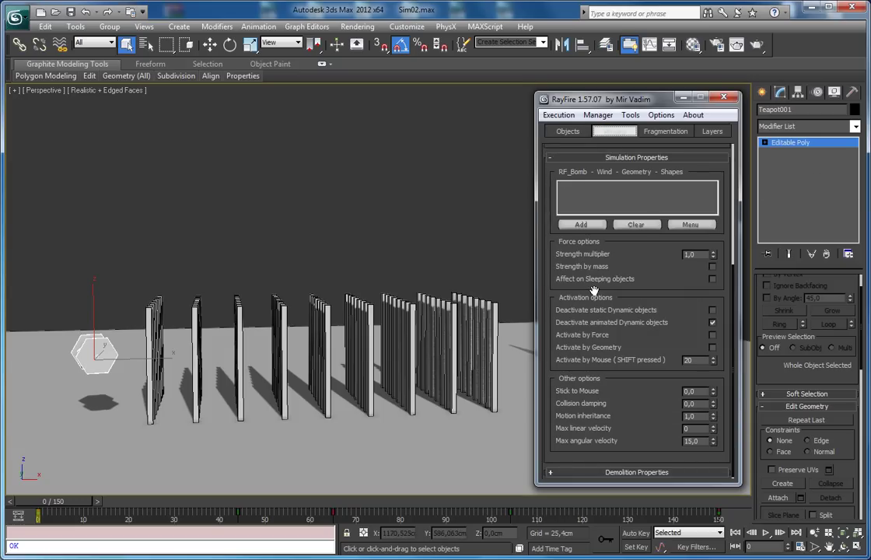
# Run the simulation preview to frame 150 and examine from several angles how the spaceship crashes through the pillars.
pyautogui.keyDown('alt'); pyautogui.moveTo(321, 323); pyautogui.dragTo(400, 284, button='middle'); pyautogui.keyUp('alt')
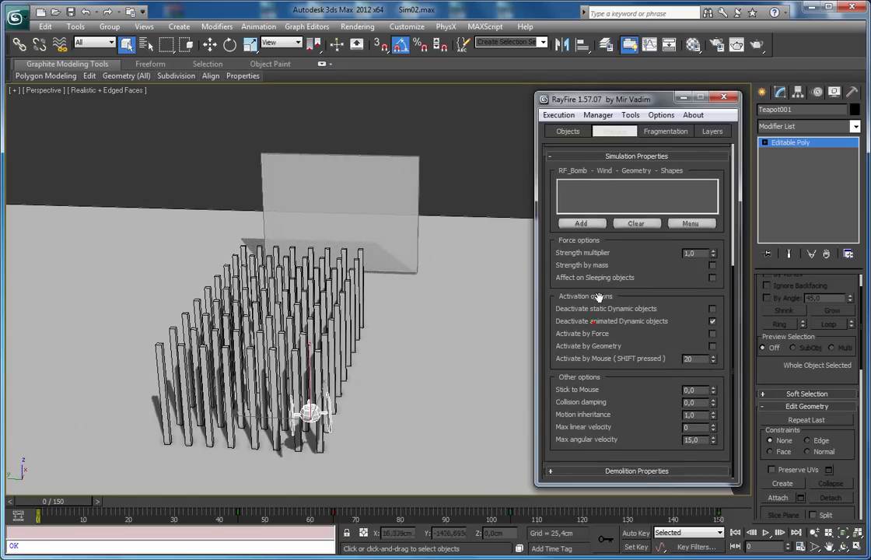
pyautogui.scroll(3, 593, 318)
pyautogui.click(581, 211)
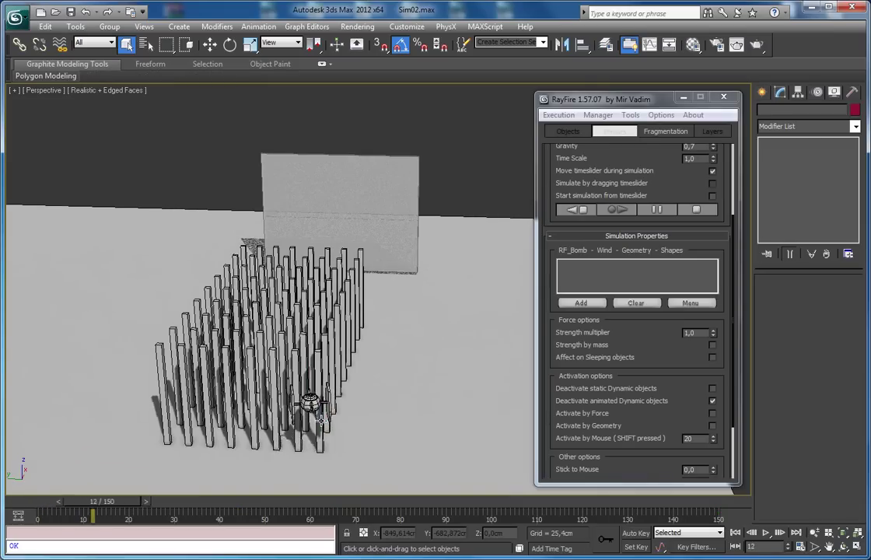
pyautogui.keyDown('alt'); pyautogui.moveTo(313, 368); pyautogui.dragTo(305, 346, button='middle'); pyautogui.keyUp('alt')
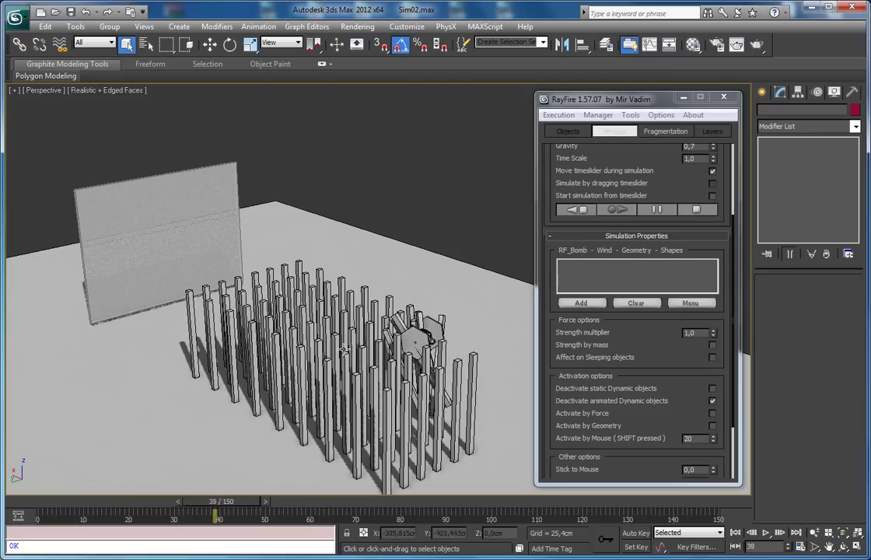
pyautogui.moveTo(307, 347)
pyautogui.keyDown('alt'); pyautogui.mouseDown(button='middle')
pyautogui.moveTo(382, 306)
pyautogui.moveTo(341, 331)
pyautogui.moveTo(305, 329)
pyautogui.mouseUp(button='middle'); pyautogui.keyUp('alt')
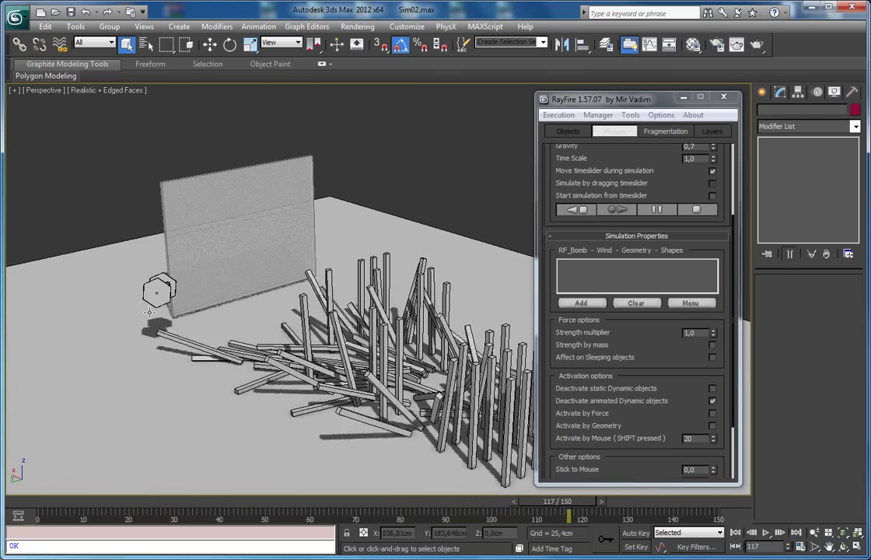
pyautogui.click(135, 293)
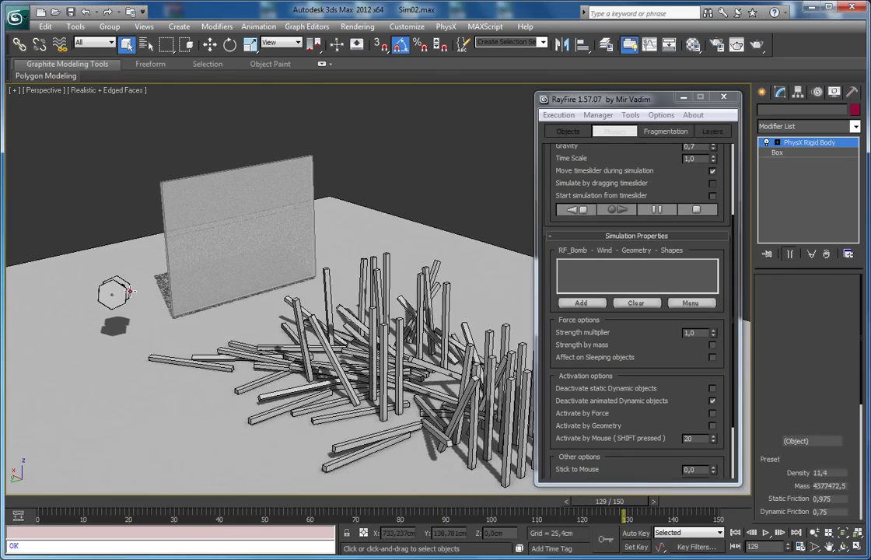
pyautogui.click(68, 242)
pyautogui.moveTo(393, 299); pyautogui.dragTo(313, 295, button='middle')
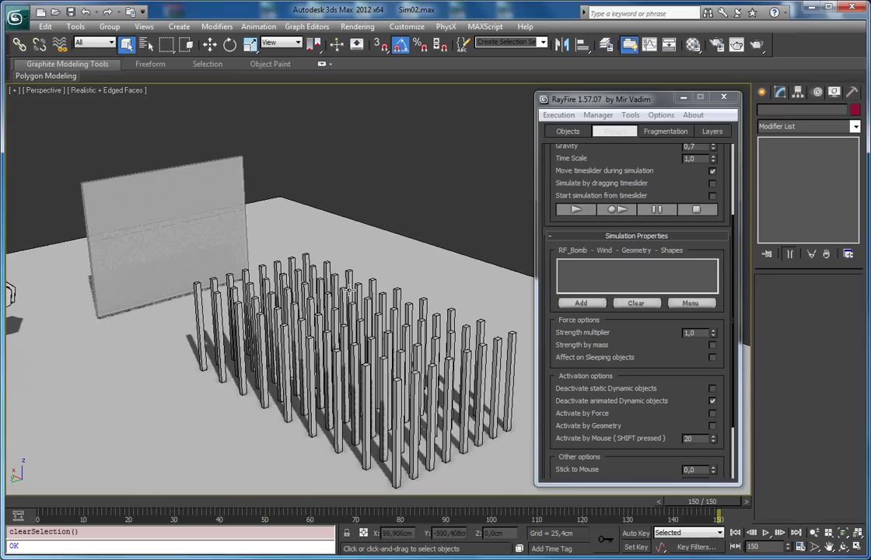
# Move the transparent wall box along X to about -49 cm, into the middle of the pillar rows.
pyautogui.click(164, 260)
pyautogui.moveTo(177, 241); pyautogui.dragTo(166, 298, button='middle')
pyautogui.press('w')
pyautogui.moveTo(150, 291); pyautogui.dragTo(408, 340)
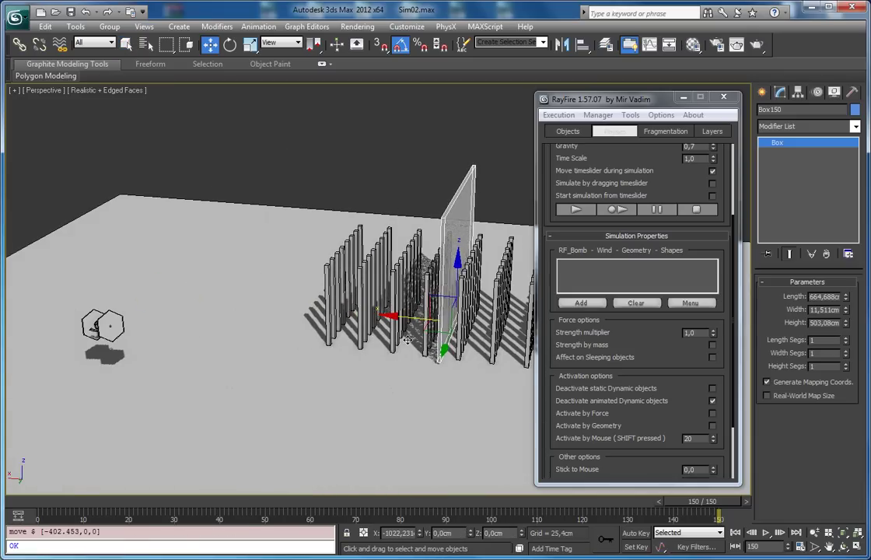
pyautogui.moveTo(408, 340); pyautogui.dragTo(288, 346, button='middle')
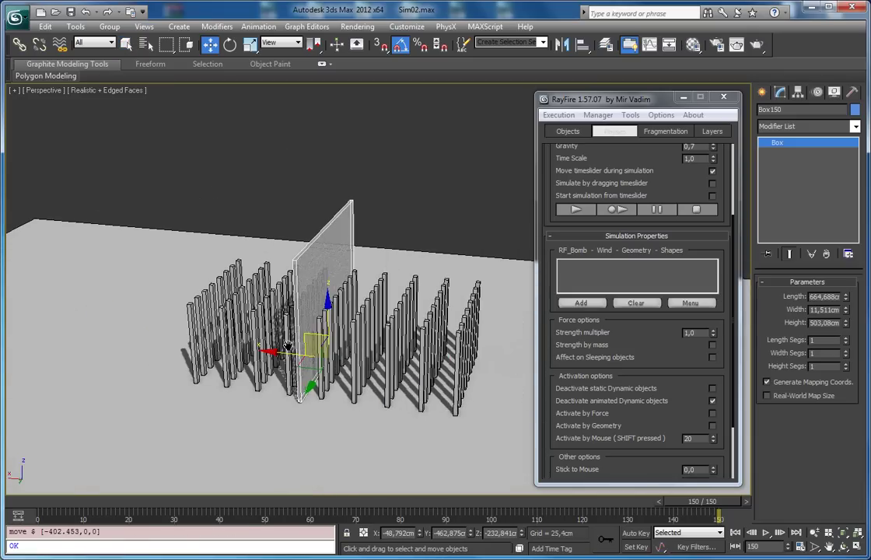
# Add the wall box to the simulation's geometry list, enable Activate by Geometry and set Activate by Mouse to 0.
pyautogui.click(585, 305)
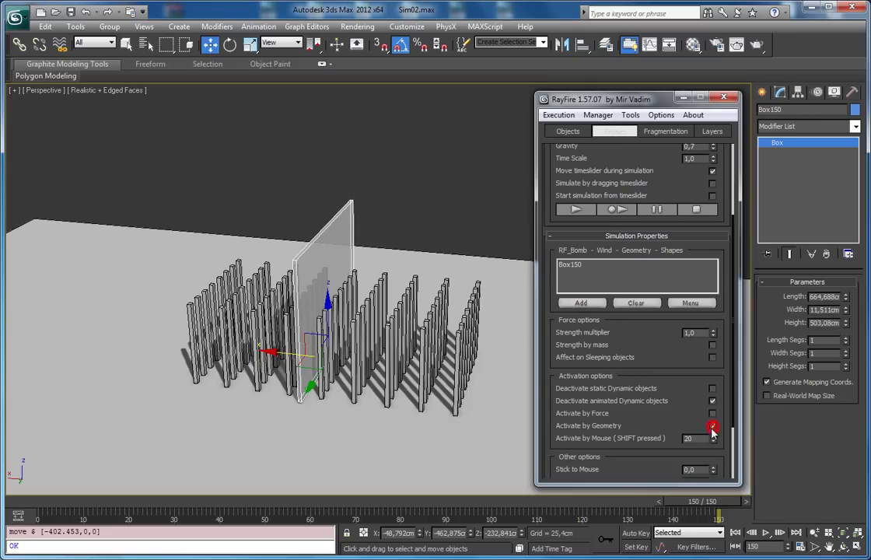
pyautogui.moveTo(335, 385); pyautogui.dragTo(404, 343, button='middle')
pyautogui.click(54, 321)
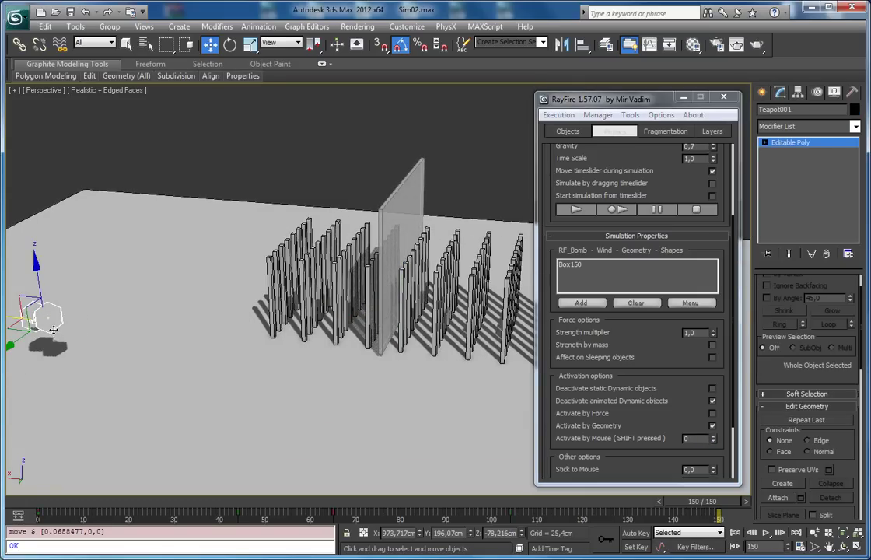
pyautogui.moveTo(400, 281); pyautogui.dragTo(384, 296, button='middle')
pyautogui.click(385, 233)
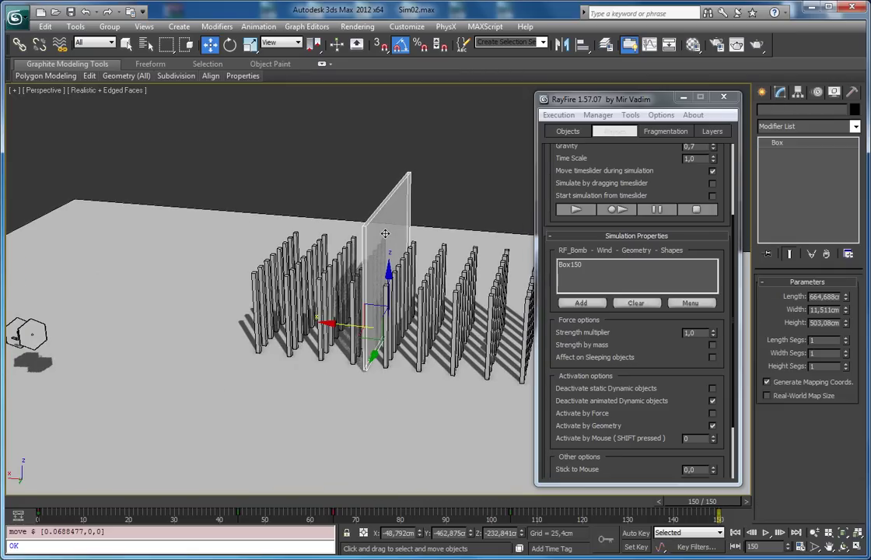
pyautogui.moveTo(428, 274); pyautogui.dragTo(343, 325, button='middle')
pyautogui.scroll(-2, 603, 335)
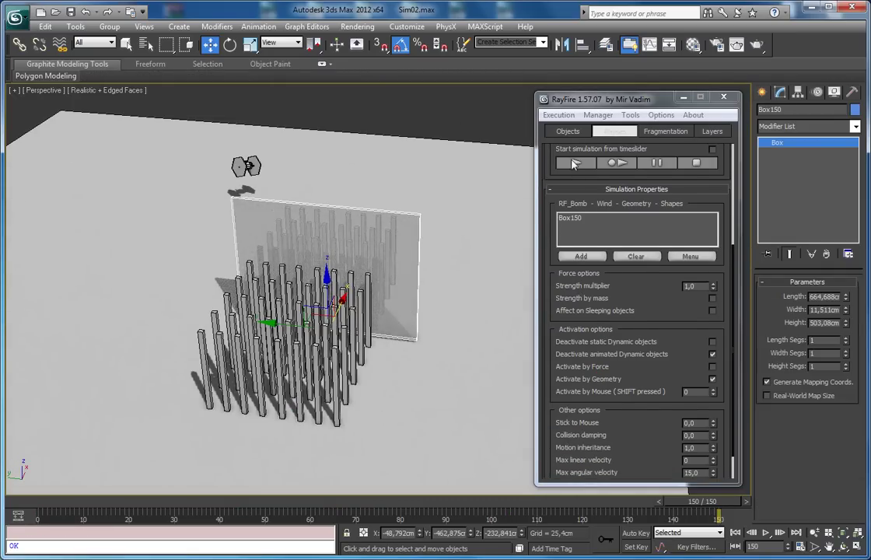
# Run the simulation and examine from above how the spaceship behaves once it reaches the wall.
pyautogui.click(574, 163)
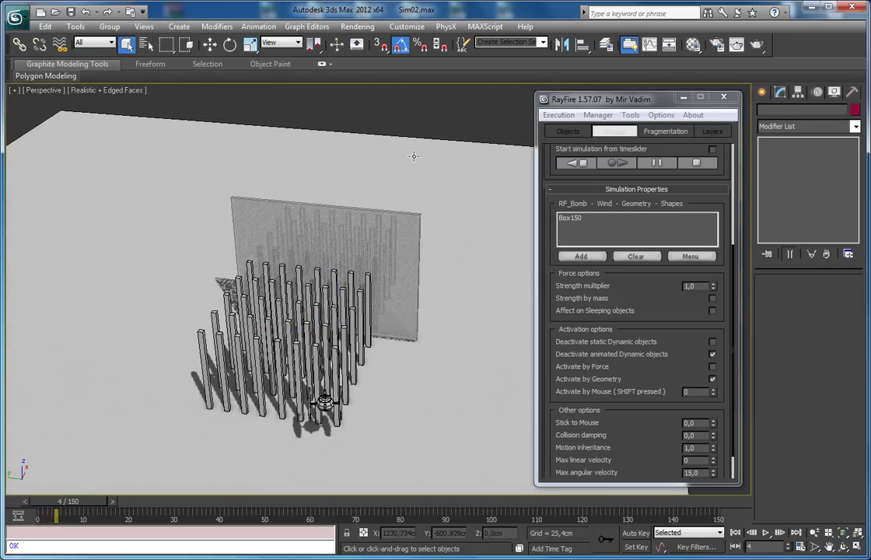
pyautogui.keyDown('alt'); pyautogui.moveTo(414, 156); pyautogui.dragTo(362, 201, button='middle'); pyautogui.keyUp('alt')
pyautogui.keyDown('alt'); pyautogui.moveTo(333, 321); pyautogui.dragTo(389, 342, button='middle'); pyautogui.keyUp('alt')
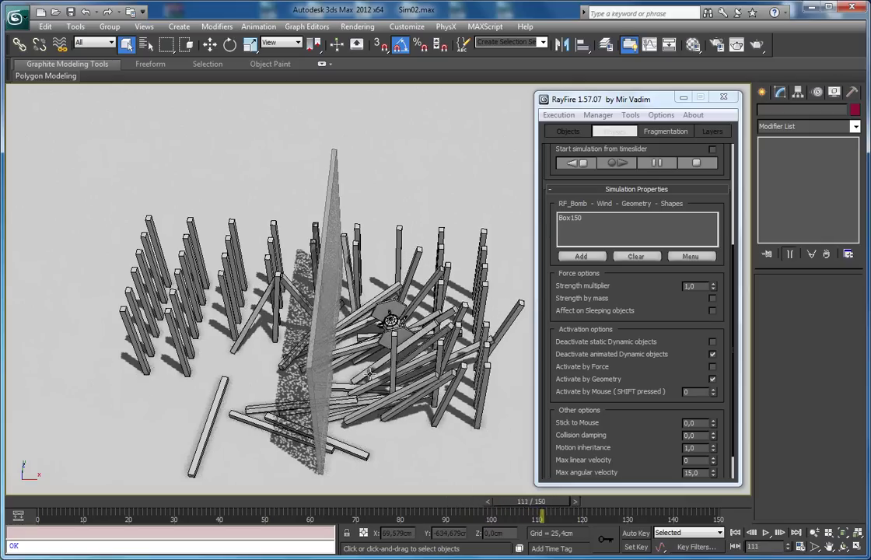
pyautogui.press('Escape')
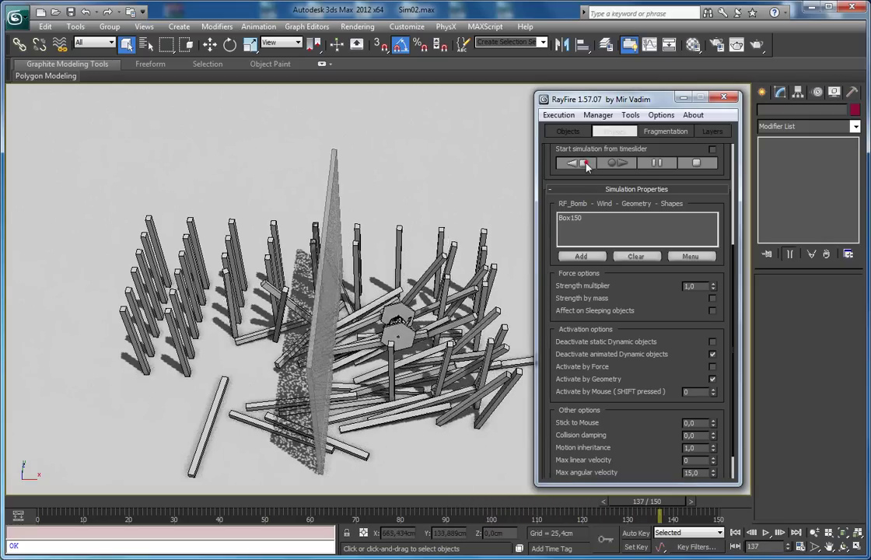
# Move the wall along X to about 293 cm, near the far end of the flight path, and rerun the simulation.
pyautogui.click(334, 215)
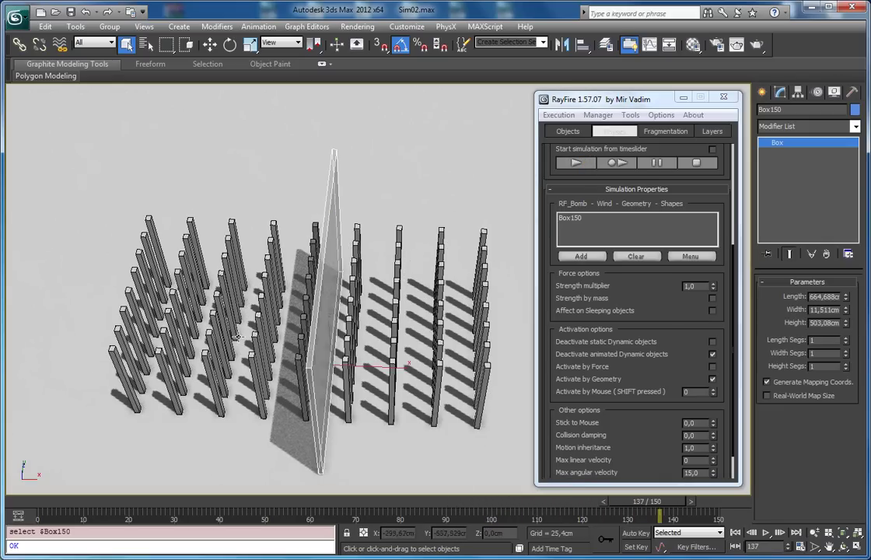
pyautogui.keyDown('alt'); pyautogui.moveTo(145, 337); pyautogui.dragTo(116, 333, button='middle'); pyautogui.keyUp('alt')
pyautogui.keyDown('alt'); pyautogui.moveTo(298, 309); pyautogui.dragTo(385, 345, button='middle'); pyautogui.keyUp('alt')
pyautogui.press('w')
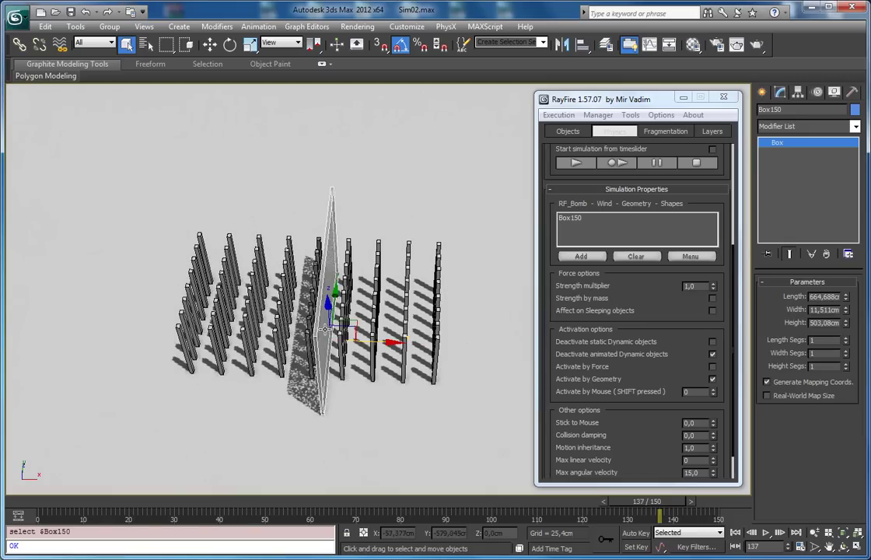
pyautogui.moveTo(379, 341); pyautogui.dragTo(468, 335)
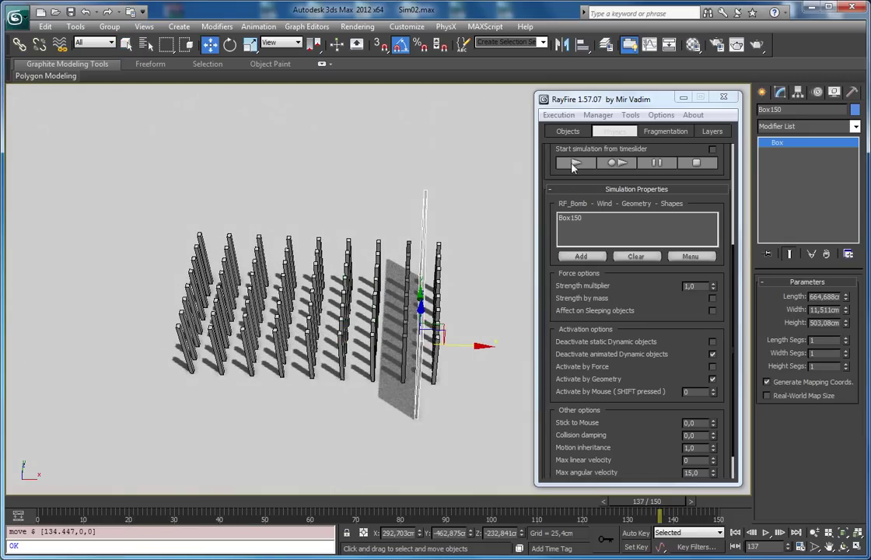
pyautogui.click(573, 165)
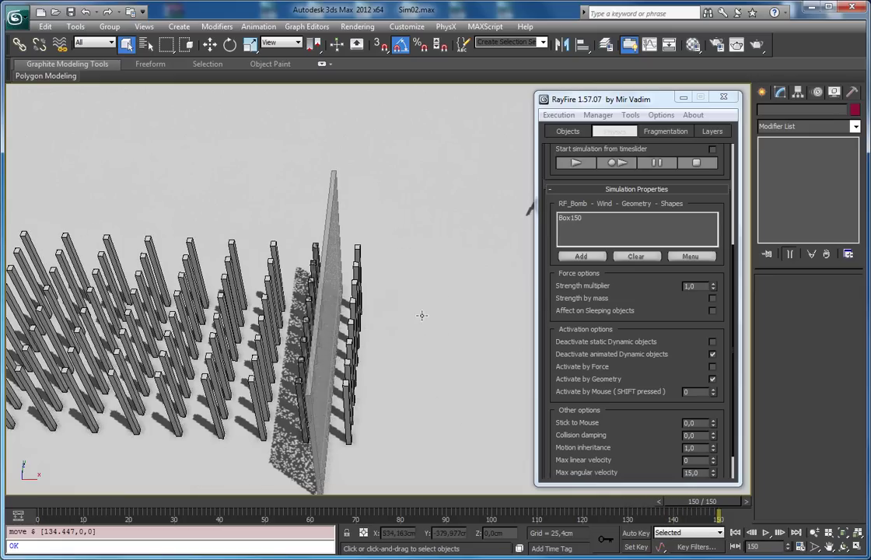
# Move the wall along X to about 521 cm, just beyond the last pillar row, and rerun the simulation.
pyautogui.scroll(-3, 303, 341)
pyautogui.click(342, 335)
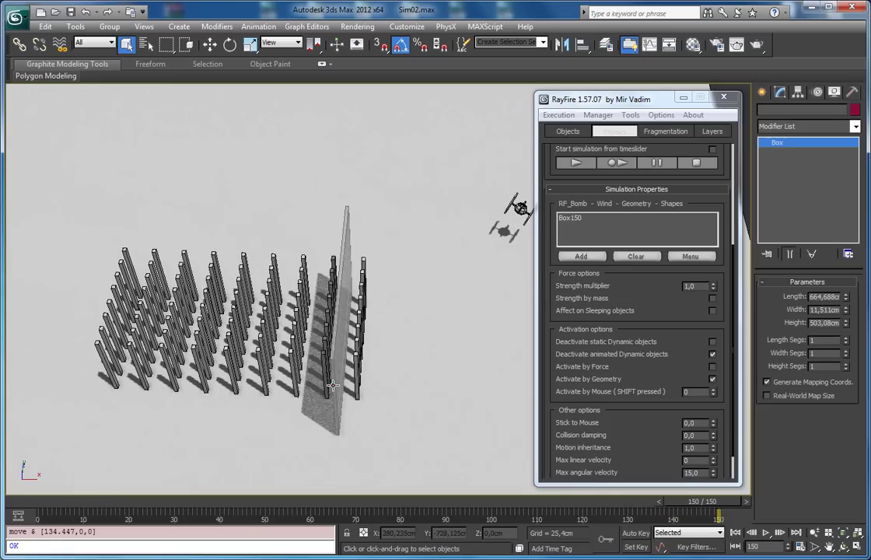
pyautogui.press('w')
pyautogui.moveTo(367, 361); pyautogui.dragTo(437, 362)
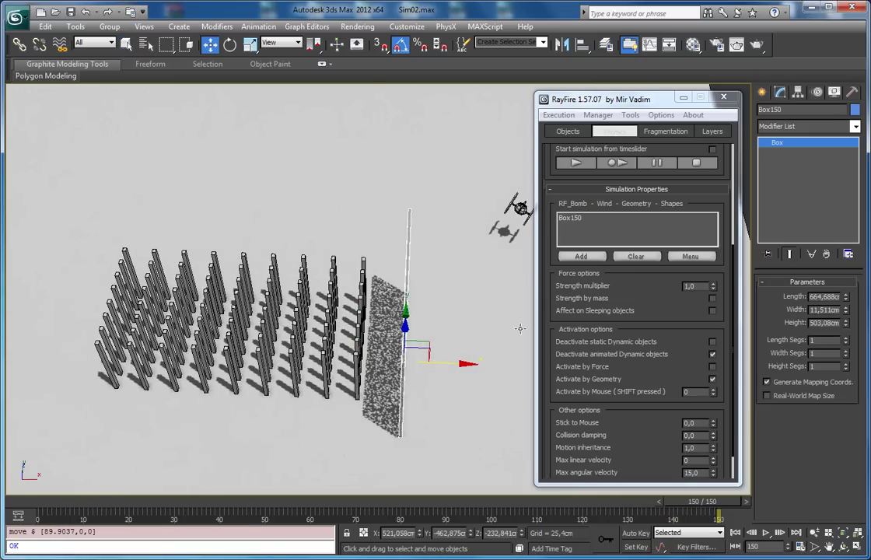
pyautogui.click(576, 163)
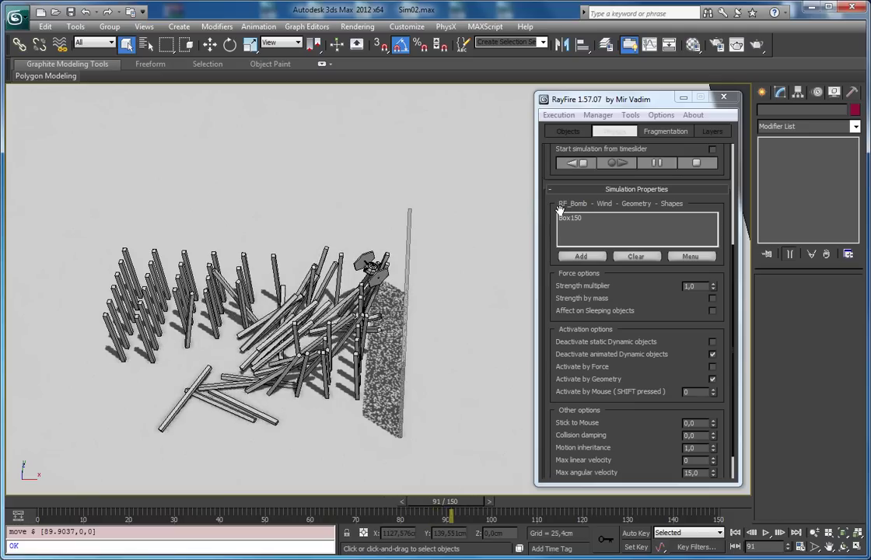
pyautogui.scroll(5, 476, 229)
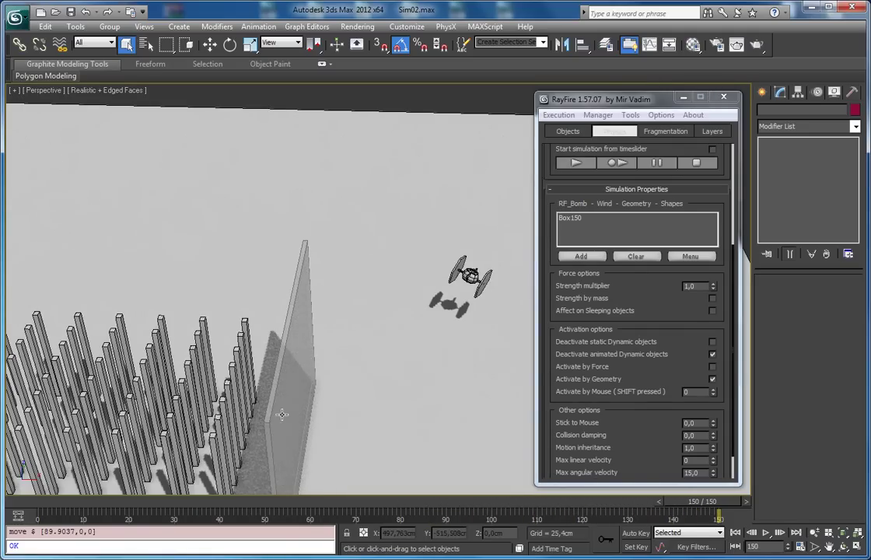
# Turn off Activate by Geometry and set Activate by Mouse to 36, leaving Deactivate animated Dynamic objects enabled.
pyautogui.moveTo(282, 415); pyautogui.dragTo(360, 251, button='middle')
pyautogui.scroll(-3, 359, 251)
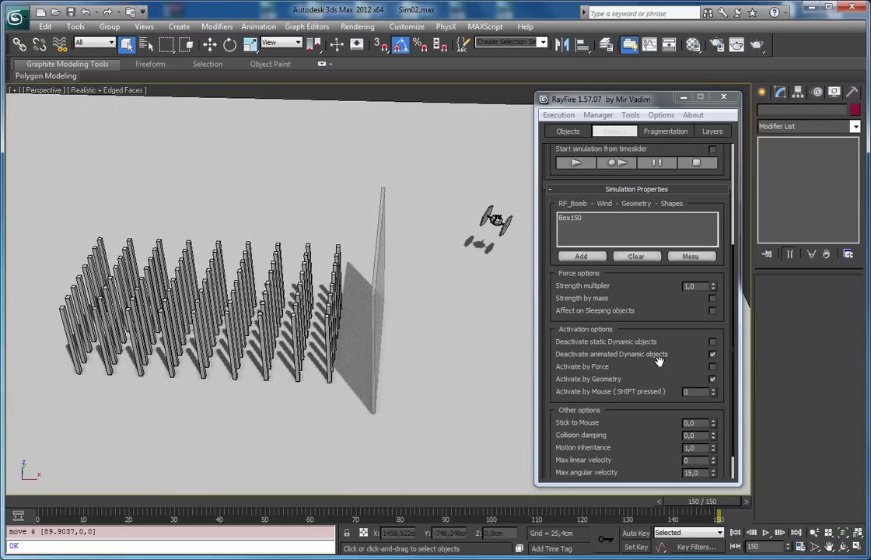
pyautogui.click(713, 355)
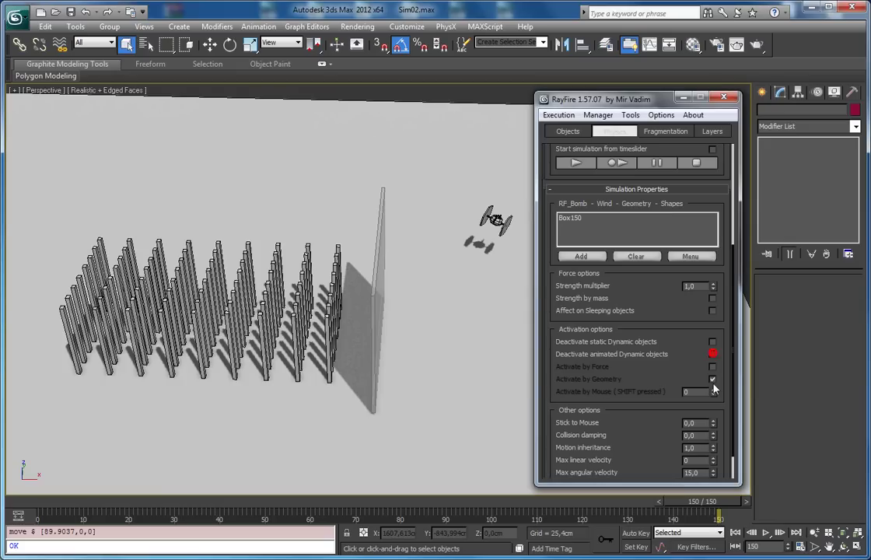
pyautogui.click(713, 354)
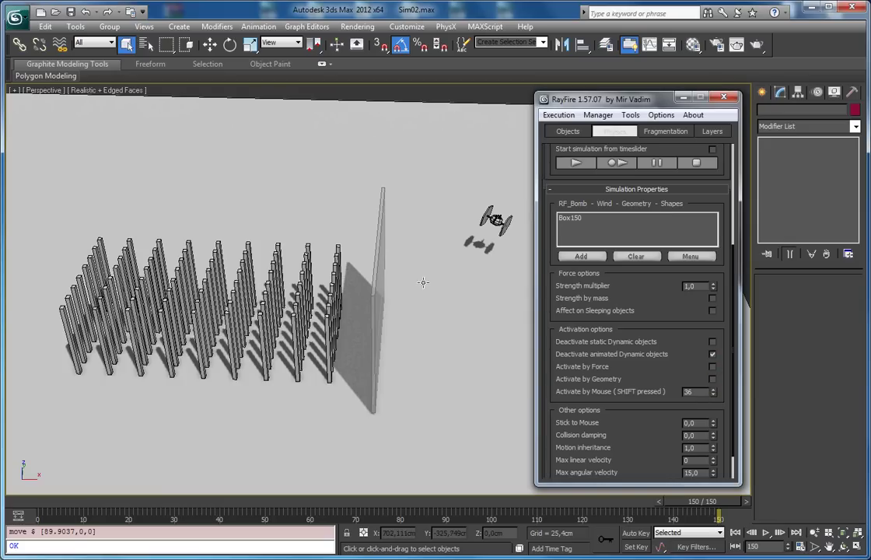
# Delete the wall box standing beyond the last row of pillars.
pyautogui.click(378, 291)
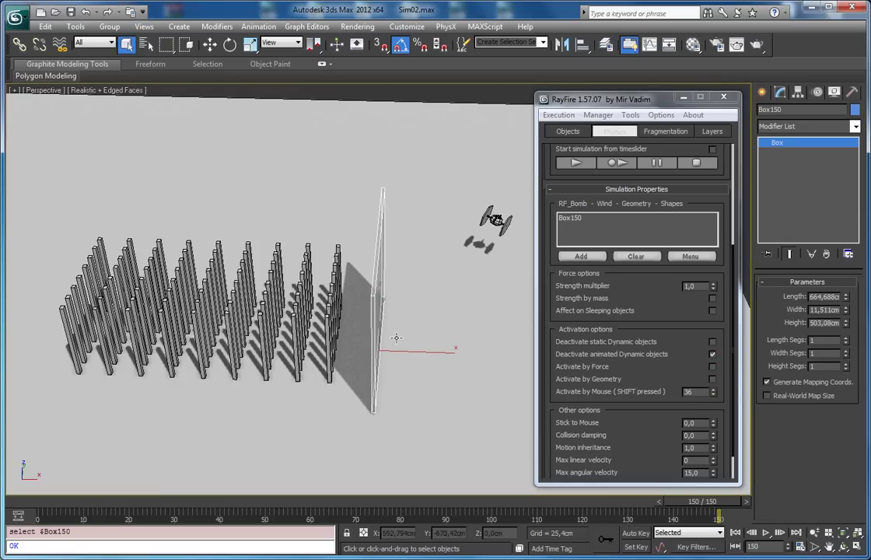
pyautogui.press('Delete')
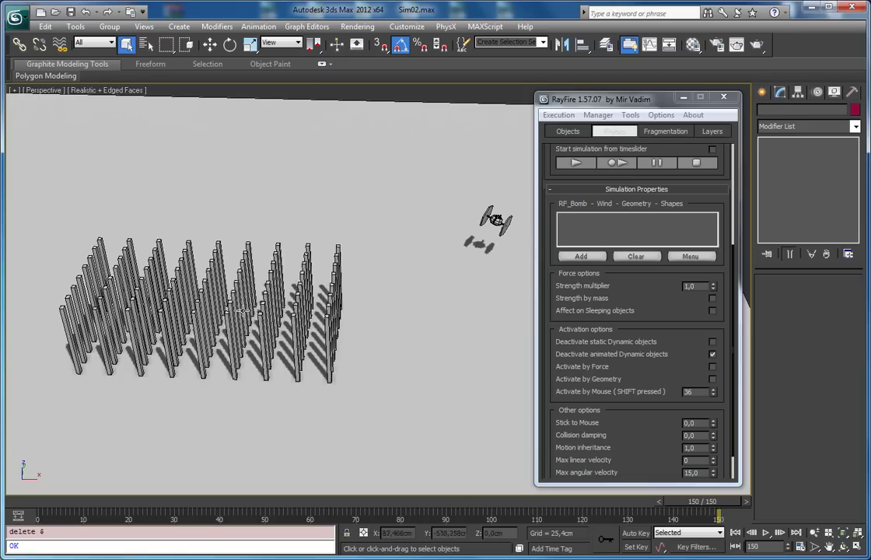
pyautogui.moveTo(242, 311); pyautogui.dragTo(272, 307, button='middle')
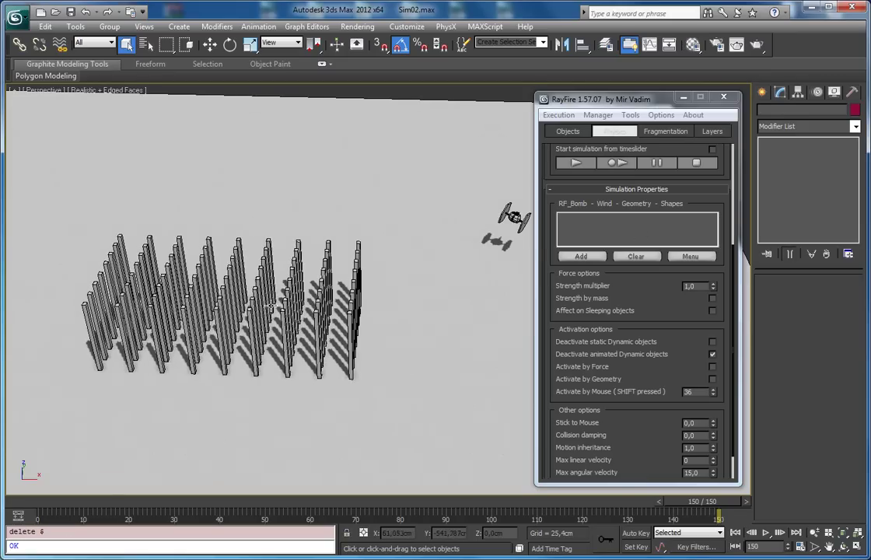
# Run the simulation twice to test activating the flying spaceship by mouse, resetting it after each run.
pyautogui.click(577, 164)
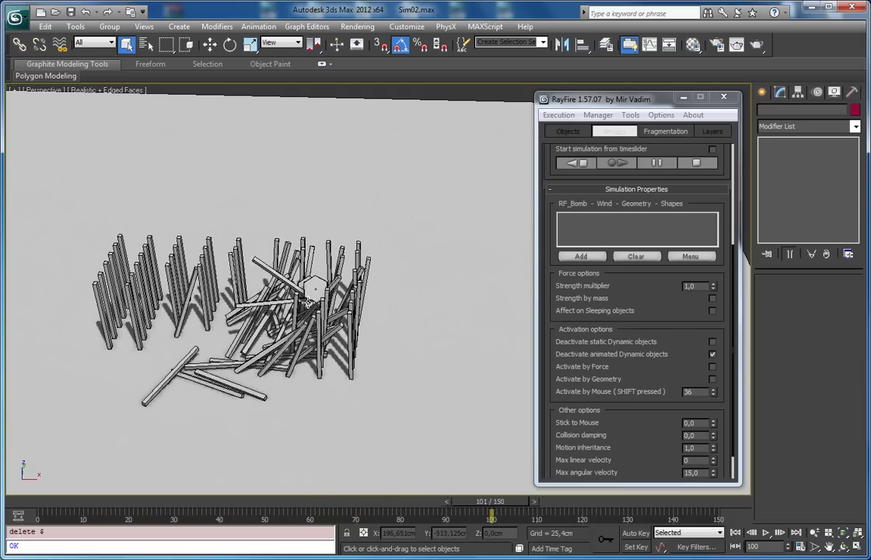
pyautogui.click(578, 164)
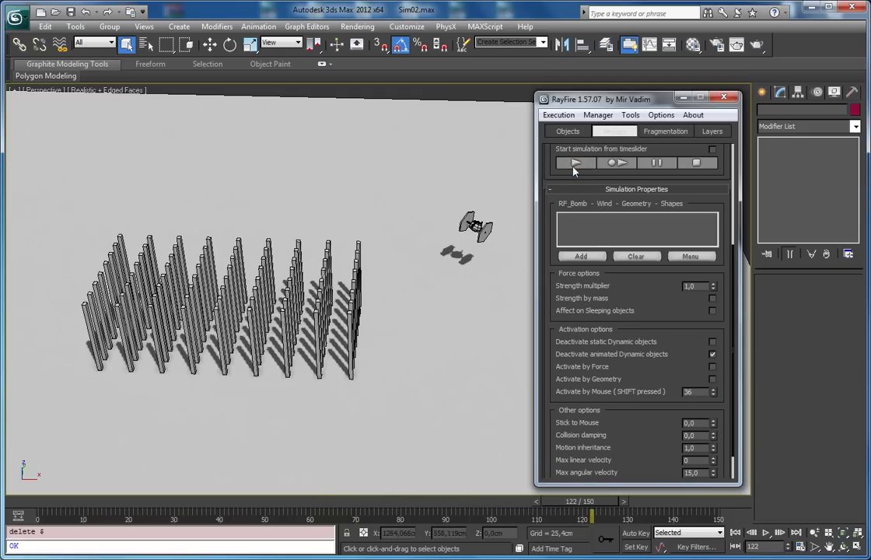
pyautogui.click(577, 163)
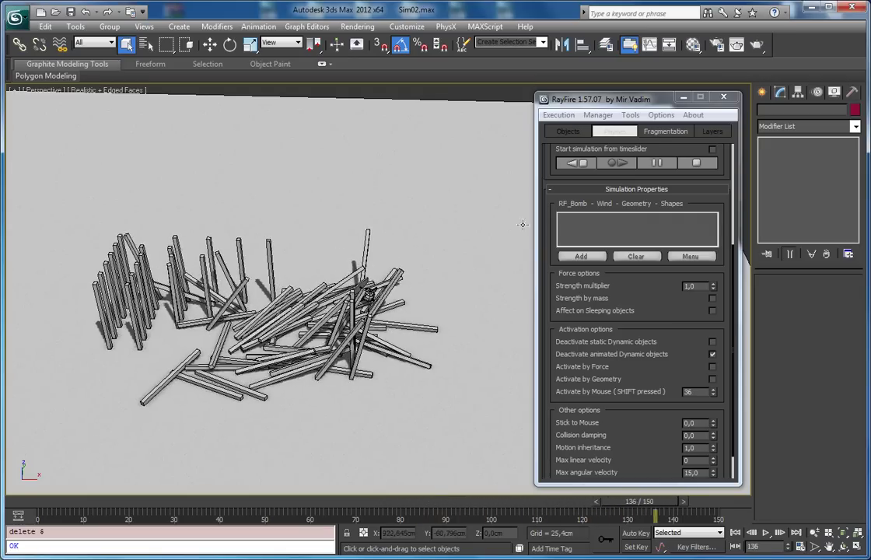
pyautogui.click(582, 162)
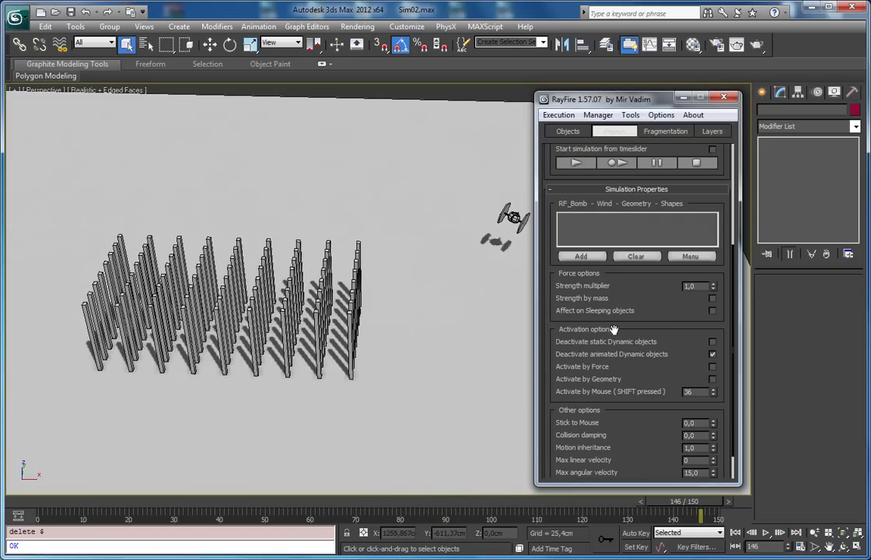
# Open the Demolition Properties settings and enable Demolish geometry.
pyautogui.moveTo(478, 314); pyautogui.dragTo(370, 315, button='middle')
pyautogui.scroll(-2, 626, 373)
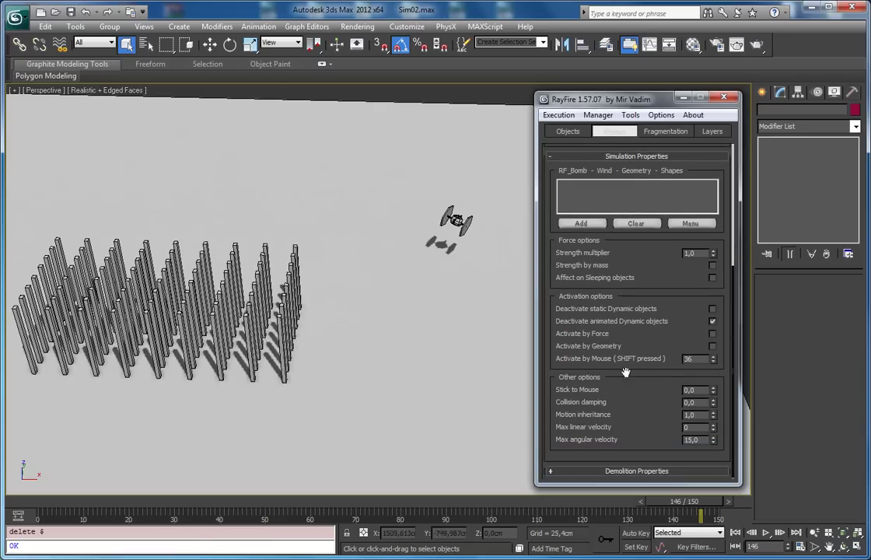
pyautogui.click(617, 473)
pyautogui.click(712, 294)
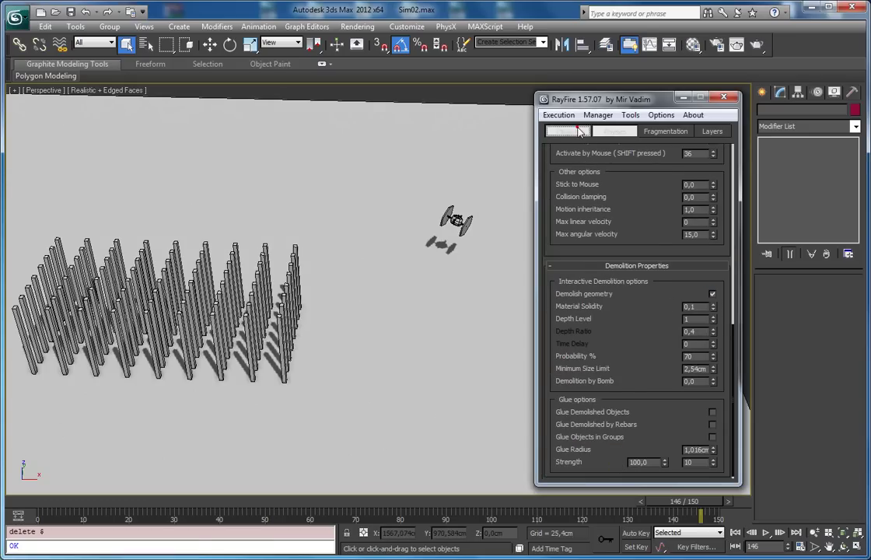
# Review the simulation geometry and material settings of the dynamic, static and sleeping objects.
pyautogui.click(572, 131)
pyautogui.click(604, 273)
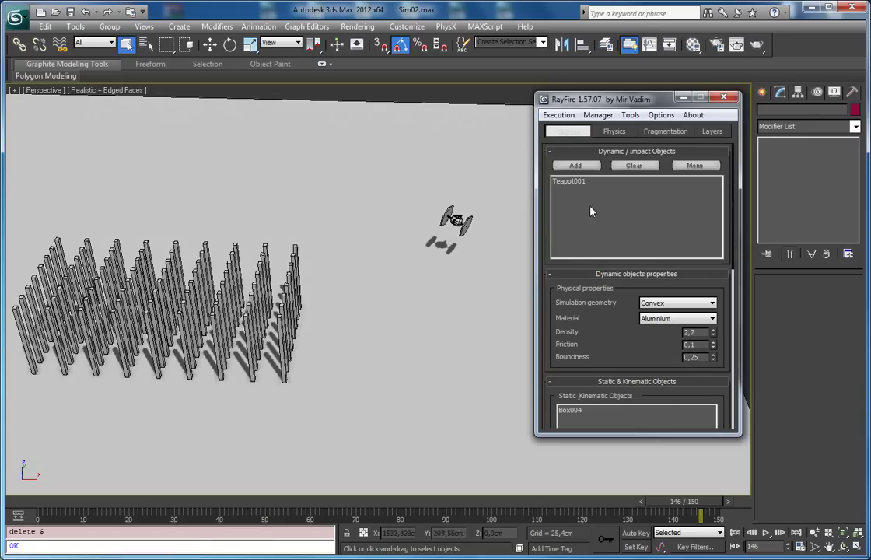
pyautogui.click(572, 180)
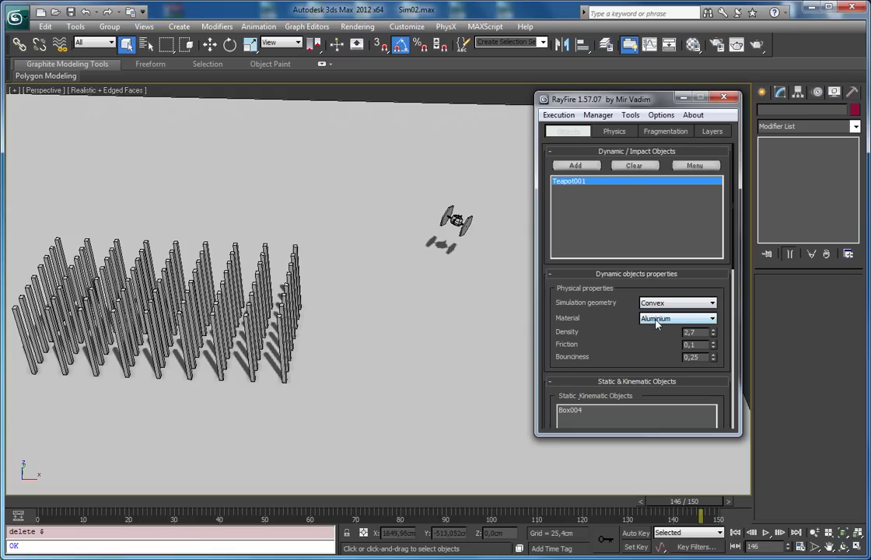
pyautogui.moveTo(631, 337); pyautogui.dragTo(629, 278)
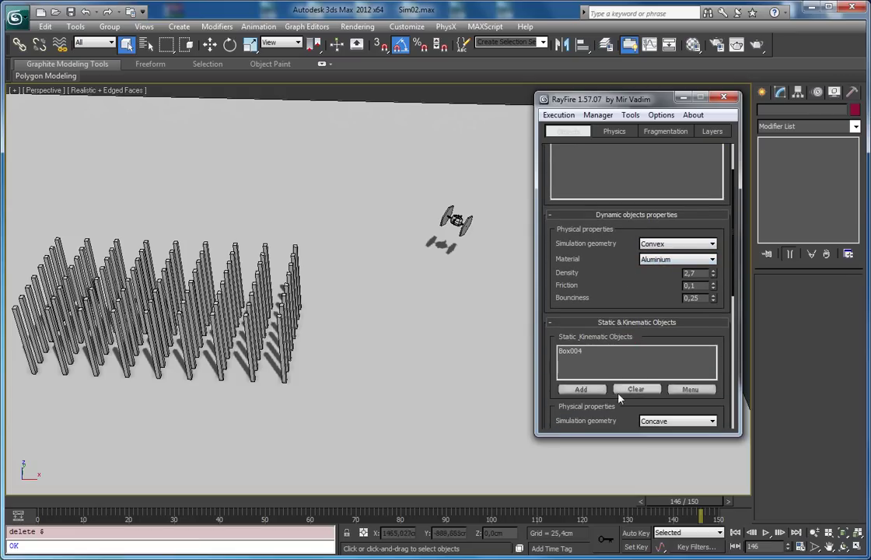
pyautogui.moveTo(607, 414); pyautogui.dragTo(606, 343)
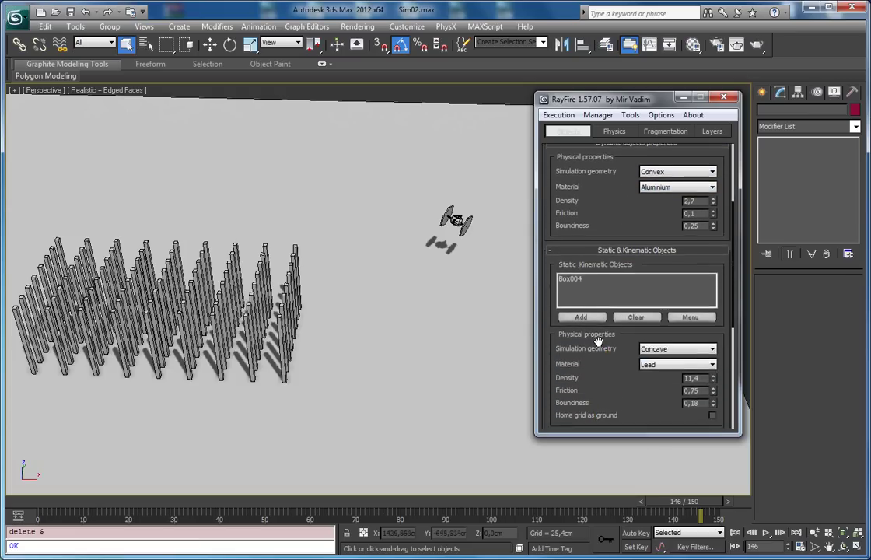
pyautogui.click(599, 251)
pyautogui.moveTo(595, 383); pyautogui.dragTo(597, 311)
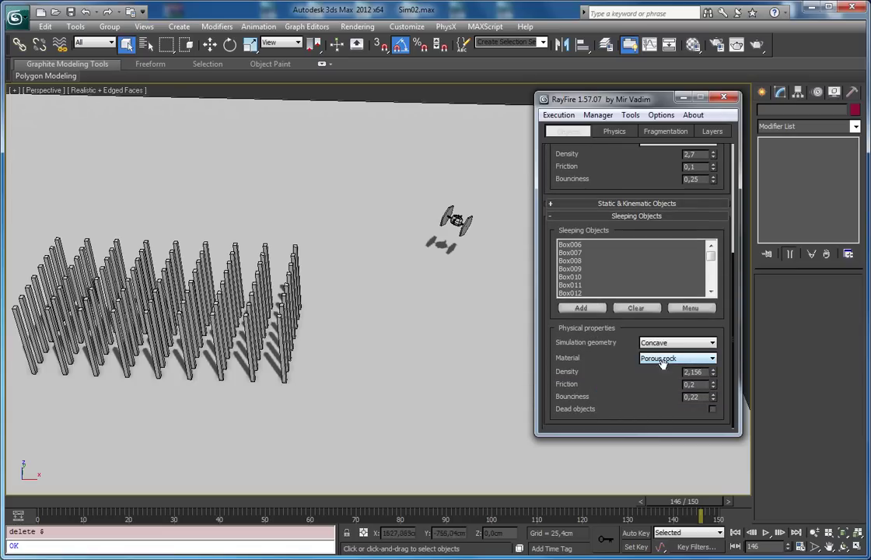
pyautogui.click(616, 132)
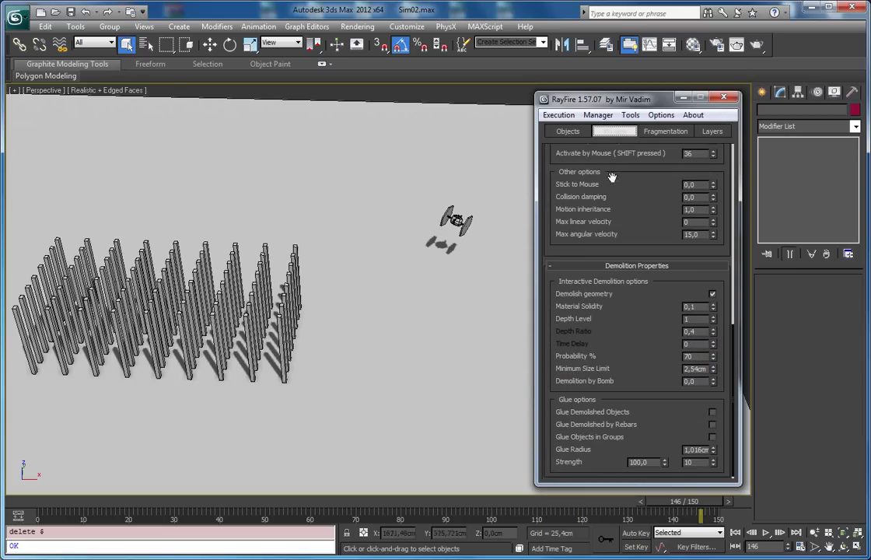
# Expand Simulation Properties and examine the activation options, including the Activate by Mouse value.
pyautogui.keyDown('alt'); pyautogui.moveTo(412, 238); pyautogui.dragTo(344, 251, button='middle'); pyautogui.keyUp('alt')
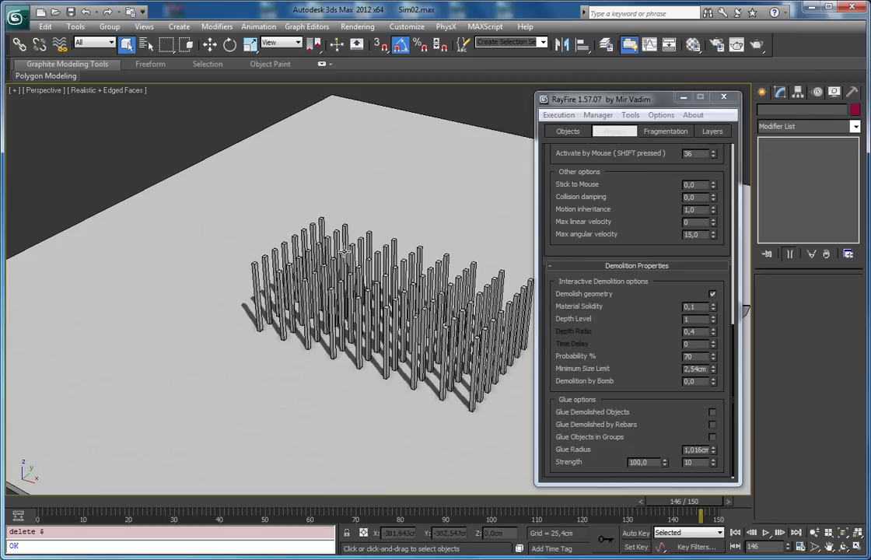
pyautogui.click(598, 115)
pyautogui.scroll(5, 603, 233)
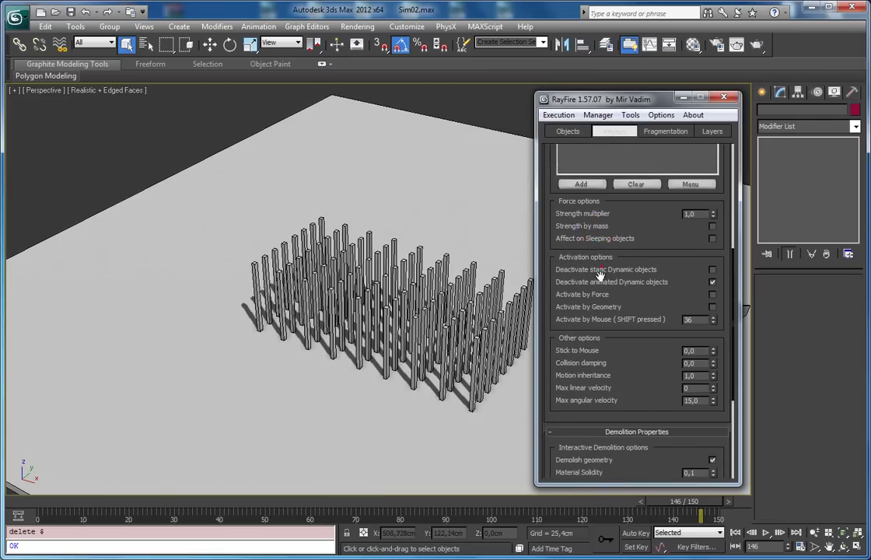
pyautogui.scroll(4, 603, 257)
pyautogui.click(609, 243)
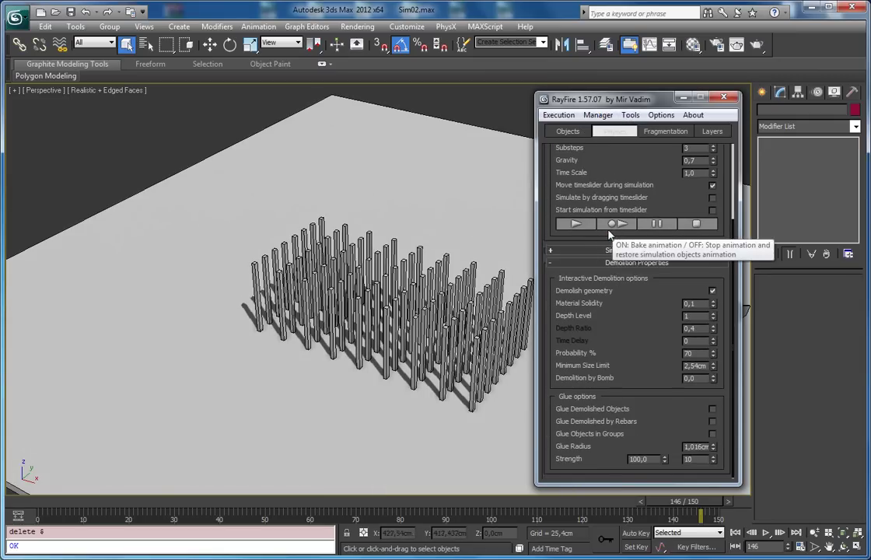
pyautogui.click(591, 251)
pyautogui.keyDown('alt'); pyautogui.moveTo(483, 326); pyautogui.dragTo(460, 321, button='middle'); pyautogui.keyUp('alt')
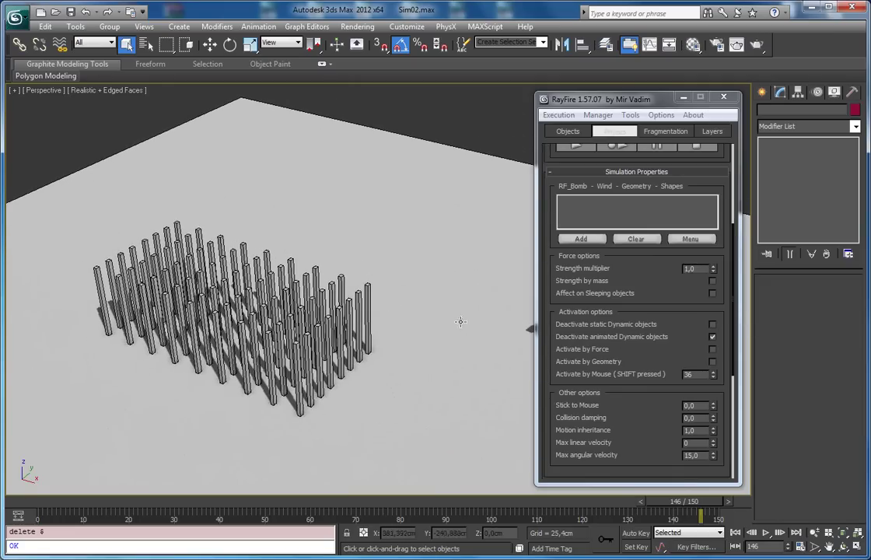
pyautogui.doubleClick(695, 374)
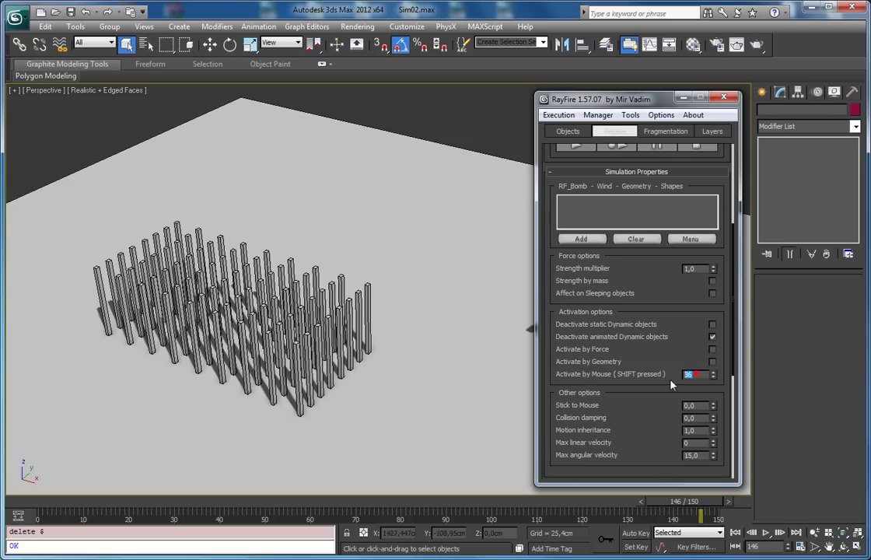
# Bake the demolition simulation through frame 150, observing the spaceship and shattered pillars from several angles.
pyautogui.keyDown('alt'); pyautogui.moveTo(338, 334); pyautogui.dragTo(529, 231, button='middle'); pyautogui.keyUp('alt')
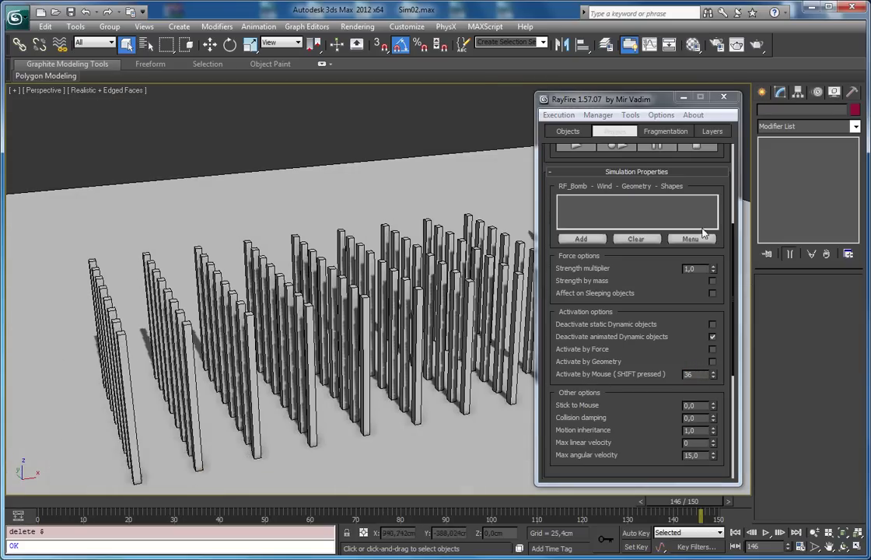
pyautogui.click(617, 145)
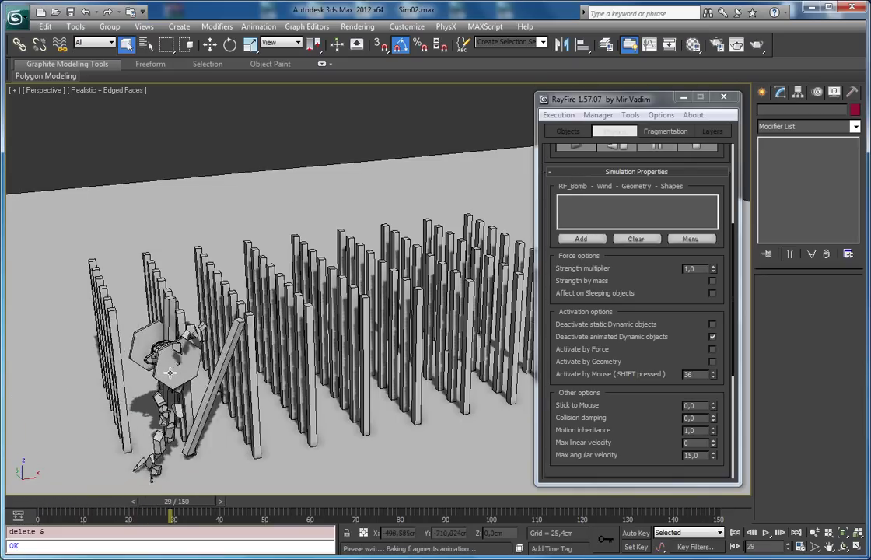
pyautogui.keyDown('alt'); pyautogui.moveTo(243, 349); pyautogui.dragTo(375, 313, button='middle'); pyautogui.keyUp('alt')
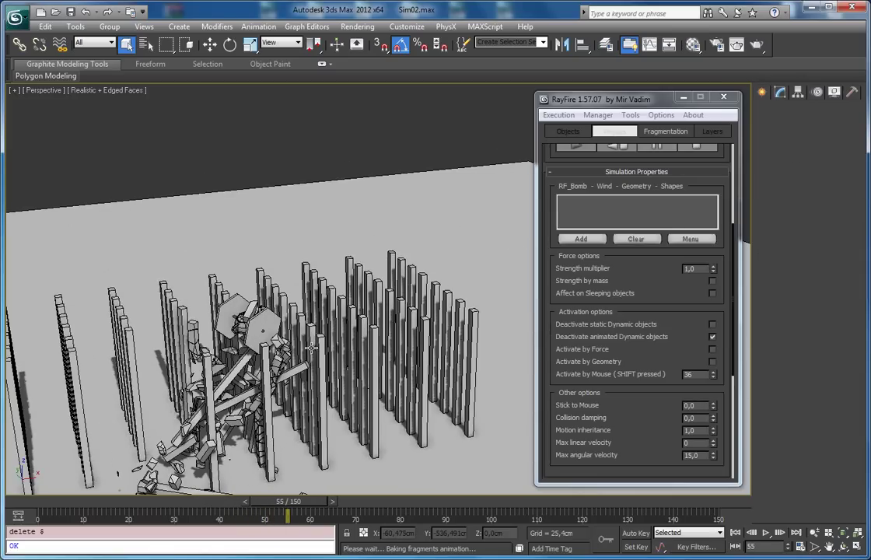
pyautogui.keyDown('alt'); pyautogui.moveTo(387, 308); pyautogui.dragTo(387, 336, button='middle'); pyautogui.keyUp('alt')
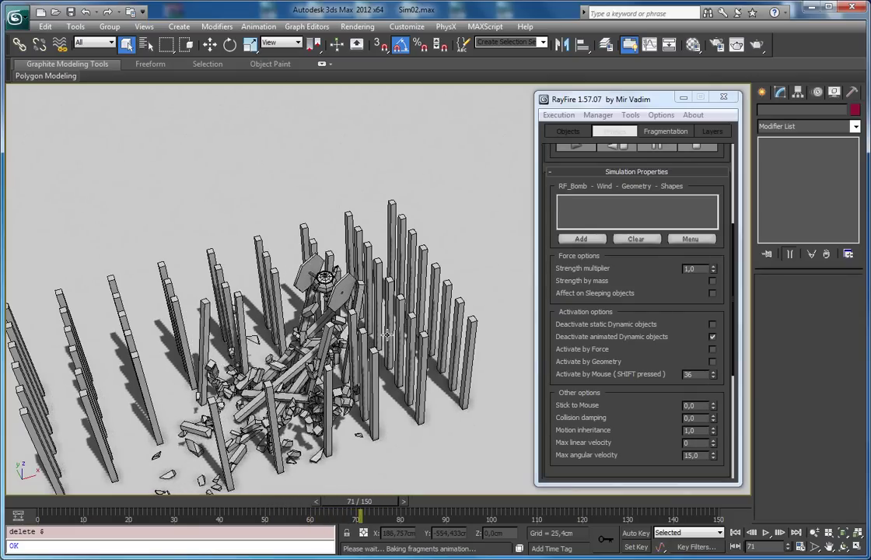
pyautogui.keyDown('alt'); pyautogui.moveTo(397, 323); pyautogui.dragTo(366, 311, button='middle'); pyautogui.keyUp('alt')
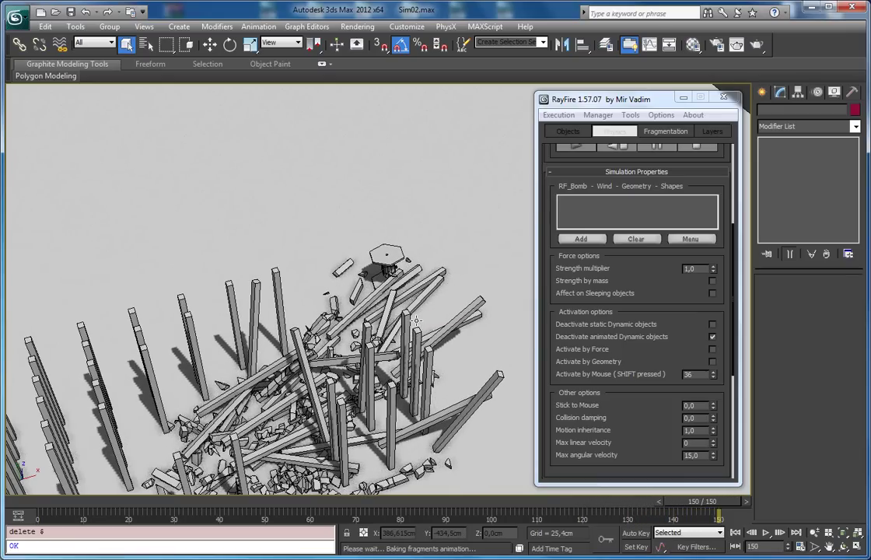
# Collapse the simulation and physics settings, hide the edged faces, and play the baked animation from frame 0.
pyautogui.click(598, 171)
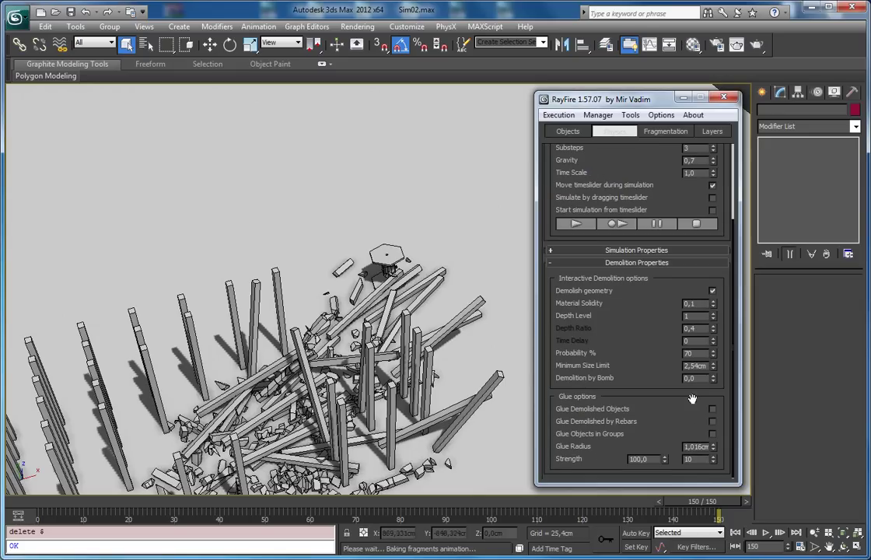
pyautogui.click(606, 135)
pyautogui.keyDown('alt'); pyautogui.moveTo(467, 243); pyautogui.dragTo(127, 462, button='middle'); pyautogui.keyUp('alt')
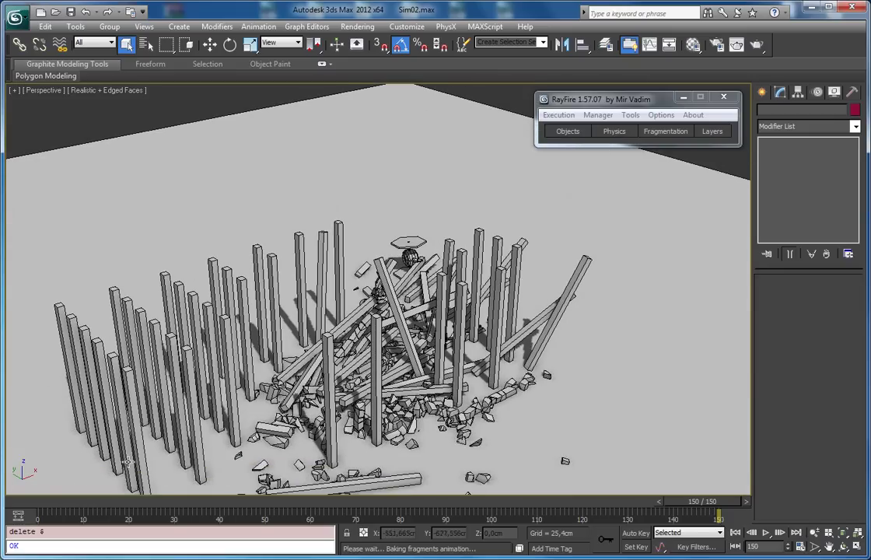
pyautogui.click(35, 502)
pyautogui.press('F4')
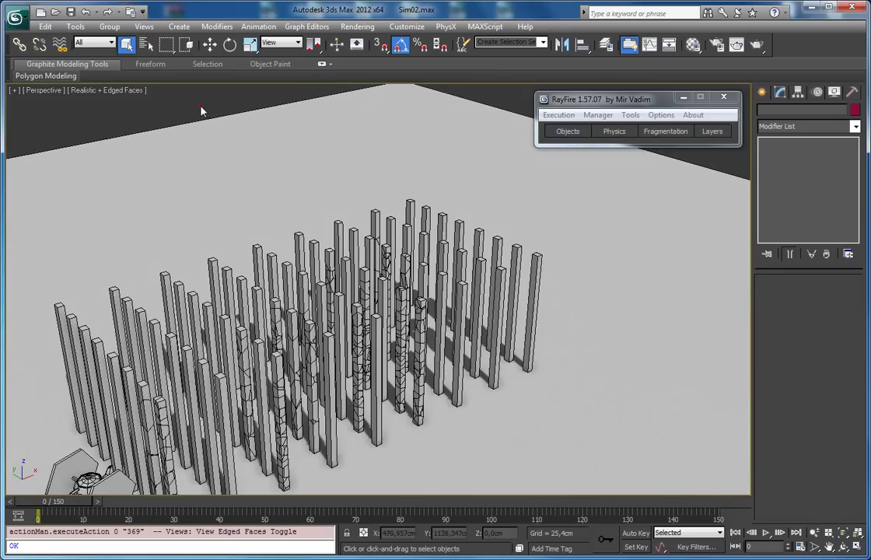
pyautogui.keyDown('alt'); pyautogui.moveTo(357, 280); pyautogui.dragTo(390, 260, button='middle'); pyautogui.keyUp('alt')
pyautogui.press('/')
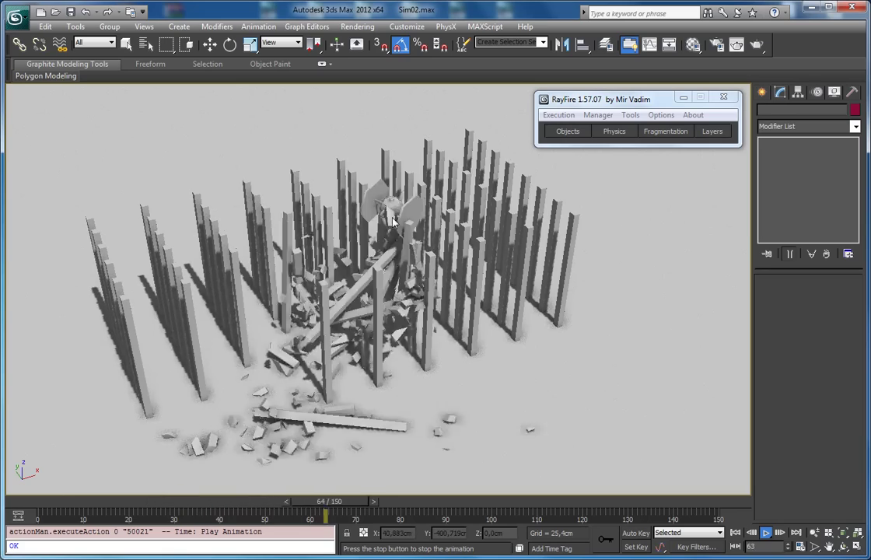
# Stop the animation playback and display edged faces again.
pyautogui.scroll(-3, 436, 175)
pyautogui.keyDown('alt'); pyautogui.moveTo(452, 187); pyautogui.dragTo(354, 296, button='middle'); pyautogui.keyUp('alt')
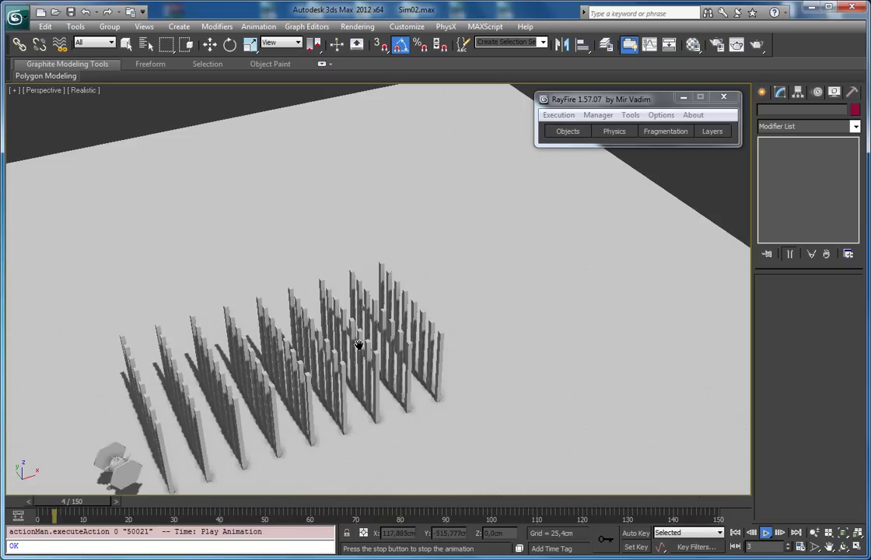
pyautogui.press('/')
pyautogui.press('F4')
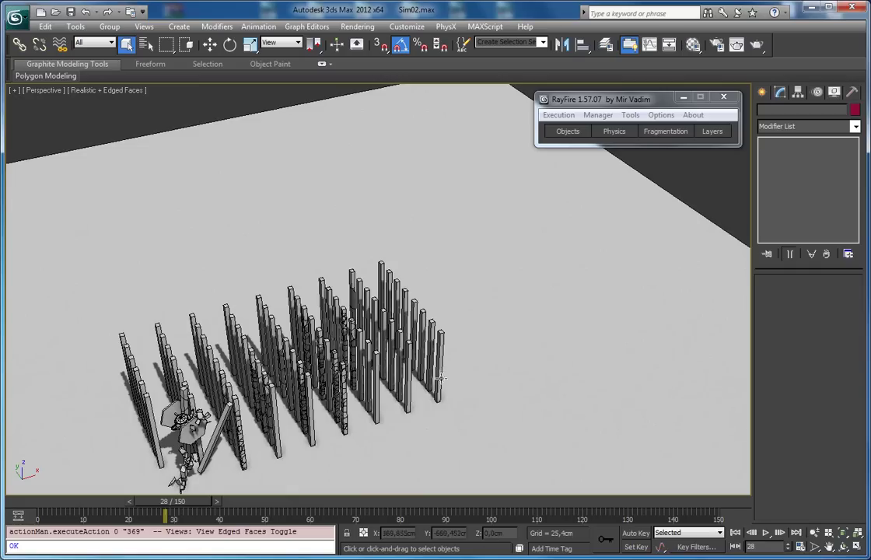
# Inspect the pillar destruction at frames 97 and 110 in close-up, and replay the animation from an earlier frame.
pyautogui.moveTo(64, 500); pyautogui.dragTo(477, 430)
pyautogui.keyDown('alt'); pyautogui.moveTo(478, 429); pyautogui.dragTo(270, 302, button='middle'); pyautogui.keyUp('alt')
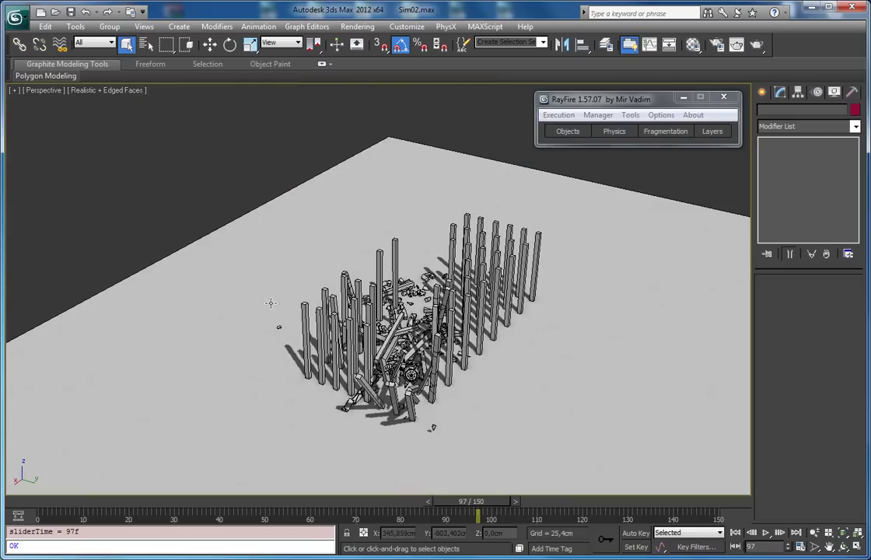
pyautogui.scroll(6, 339, 356)
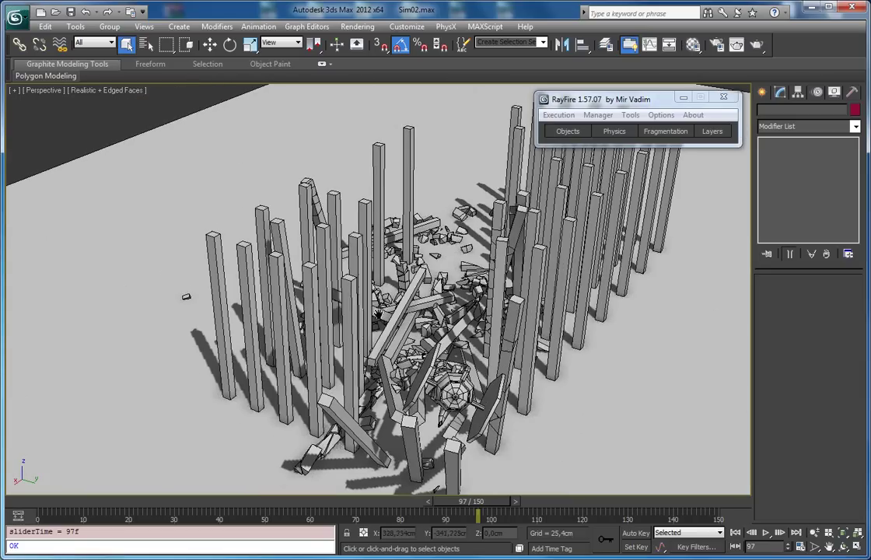
pyautogui.moveTo(213, 501); pyautogui.dragTo(539, 540)
pyautogui.scroll(3, 391, 490)
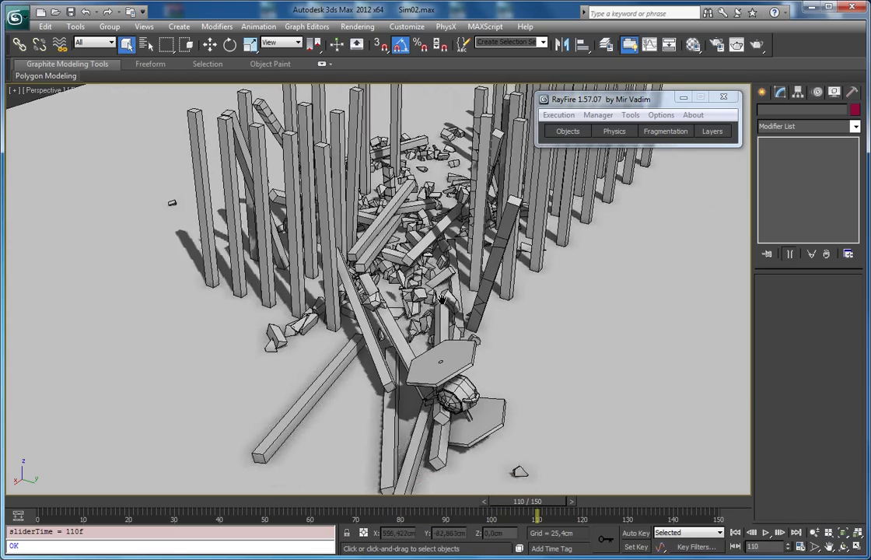
pyautogui.moveTo(391, 502); pyautogui.dragTo(327, 531)
pyautogui.press('/')
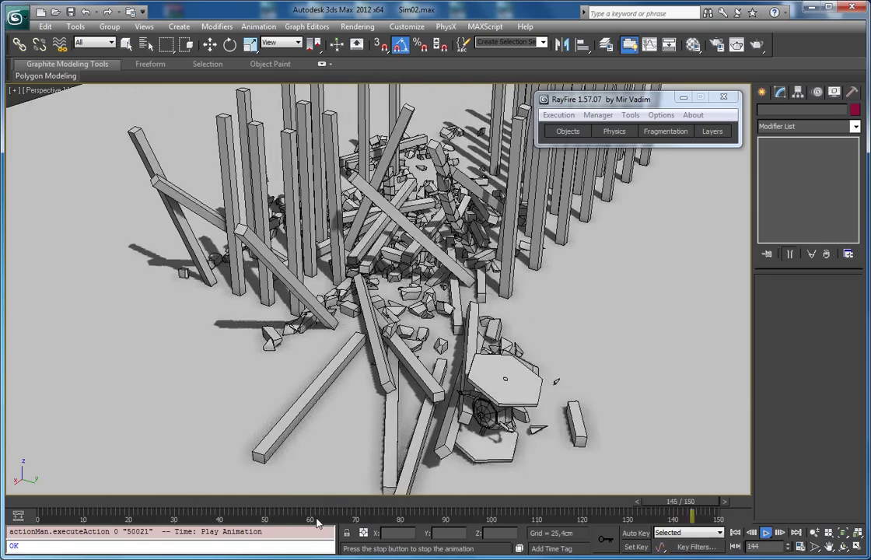
pyautogui.press('/')
# Return to frame 0 and remove the baked demolition fragments, restoring the original pillars.
pyautogui.moveTo(116, 503); pyautogui.dragTo(48, 502)
pyautogui.moveTo(201, 344); pyautogui.dragTo(203, 406, button='middle')
pyautogui.scroll(-5, 202, 406)
pyautogui.moveTo(304, 306); pyautogui.dragTo(288, 339, button='middle')
pyautogui.click(598, 115)
pyautogui.click(601, 143)
pyautogui.keyDown('alt'); pyautogui.moveTo(372, 190); pyautogui.dragTo(282, 270, button='middle'); pyautogui.keyUp('alt')
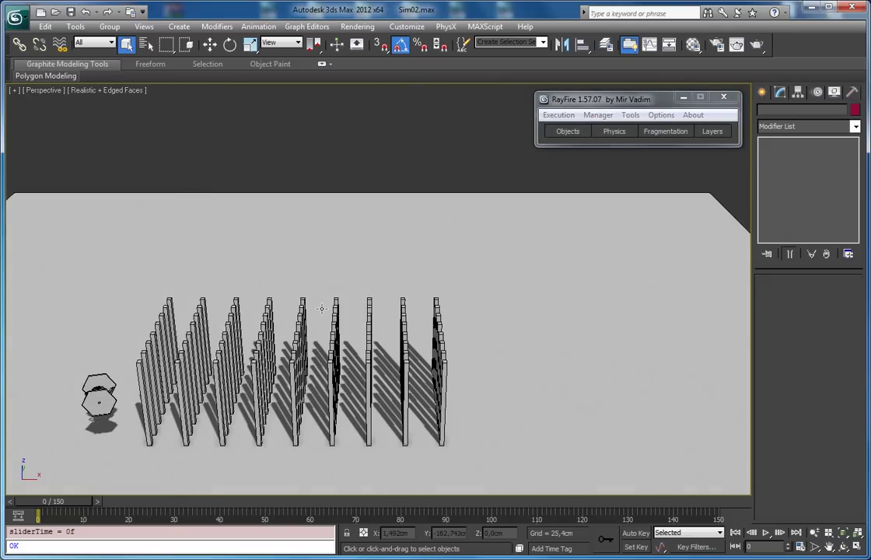
# Select the spaceship, check it in the Dynamic / Impact Objects, and open the Custom Properties rollout beside the RayFire window.
pyautogui.click(90, 410)
pyautogui.click(568, 131)
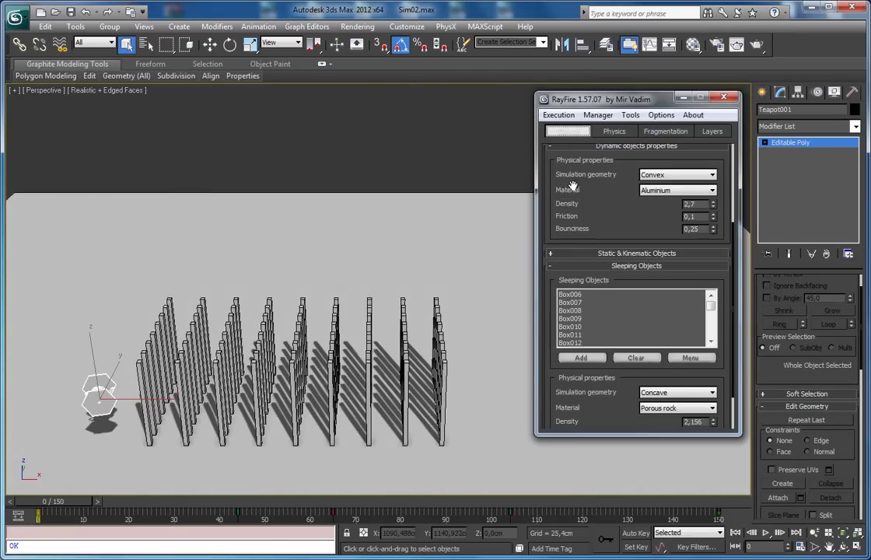
pyautogui.moveTo(572, 184); pyautogui.dragTo(567, 386)
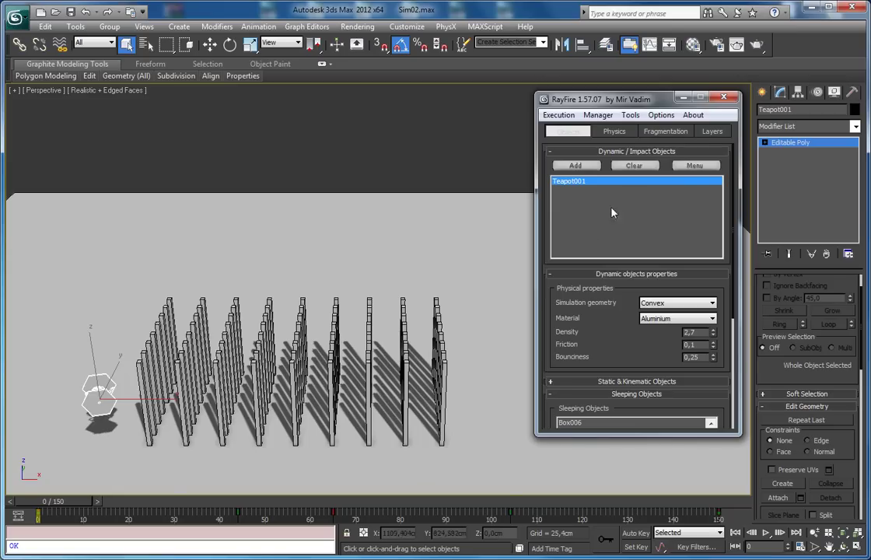
pyautogui.click(669, 115)
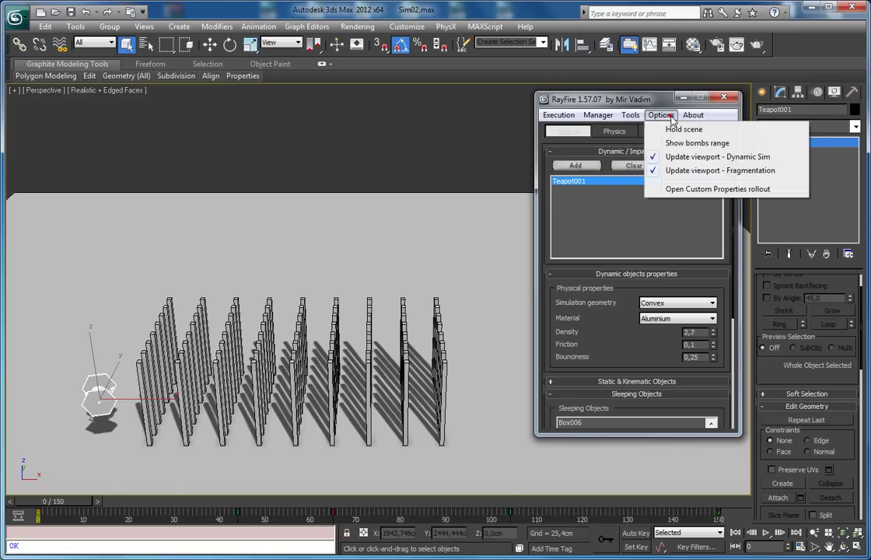
pyautogui.click(685, 189)
pyautogui.moveTo(368, 106); pyautogui.dragTo(745, 155)
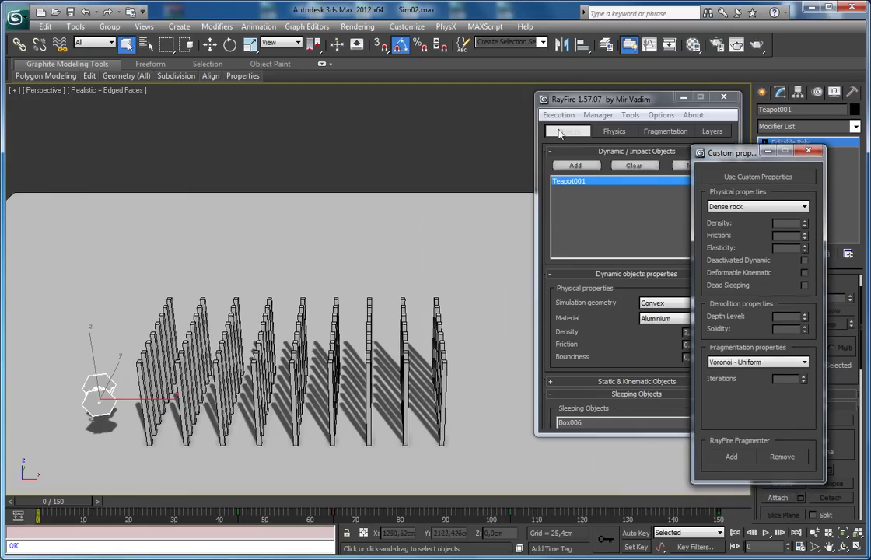
# Disable Demolish geometry and Deactivate animated Dynamic objects in the physics settings.
pyautogui.click(610, 132)
pyautogui.moveTo(601, 104); pyautogui.dragTo(545, 89)
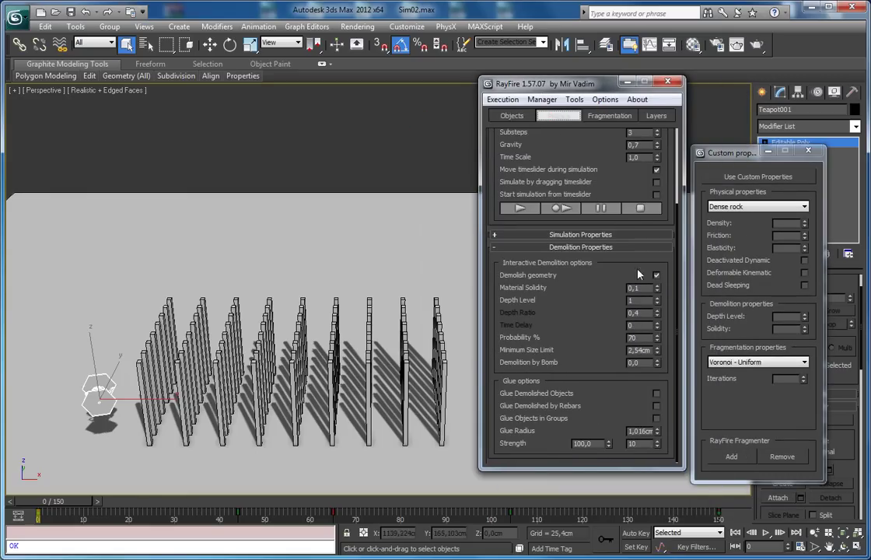
pyautogui.moveTo(604, 194); pyautogui.dragTo(572, 313)
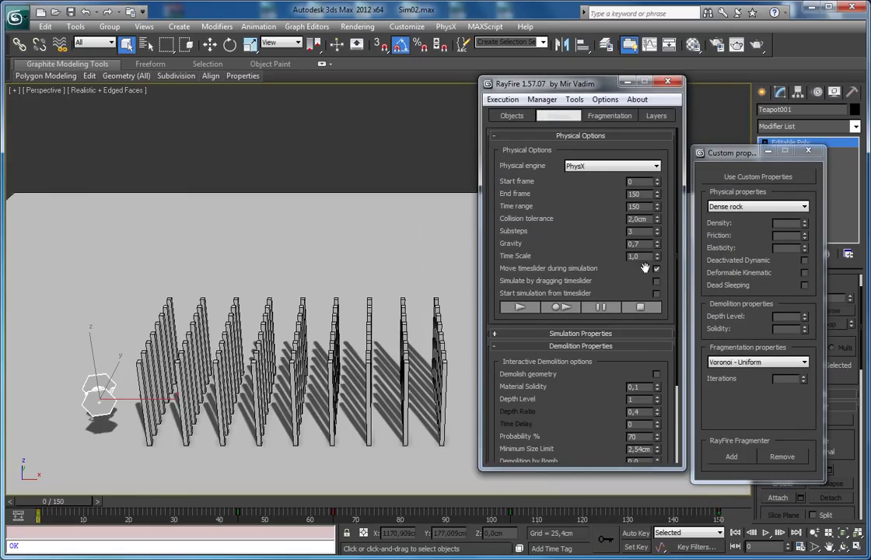
pyautogui.click(564, 335)
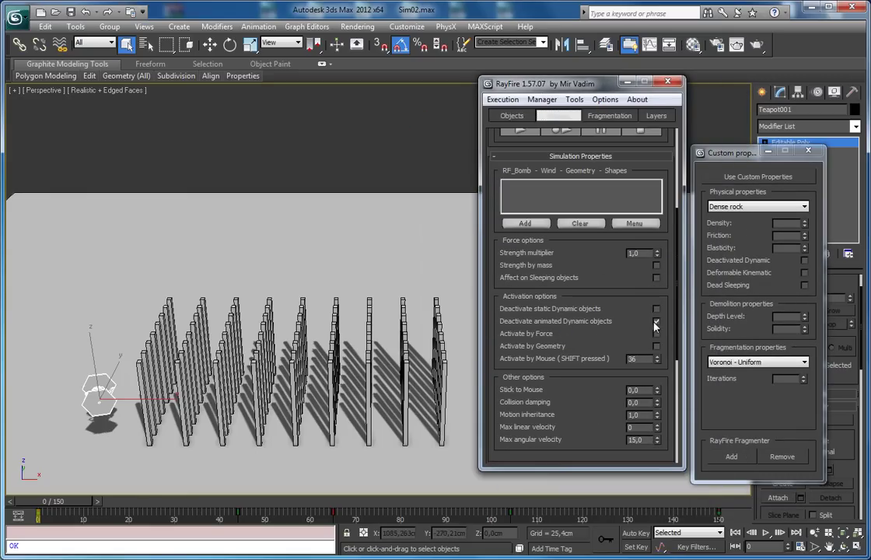
pyautogui.click(656, 322)
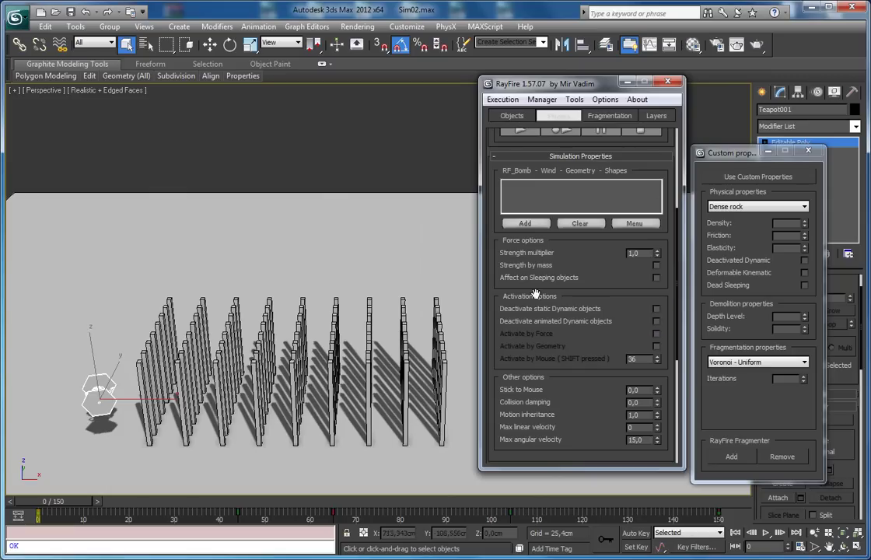
# Move the Custom Properties window beside the pillars, enable custom properties for the selected spaceship, and mark it as Deactivated Dynamic.
pyautogui.click(512, 117)
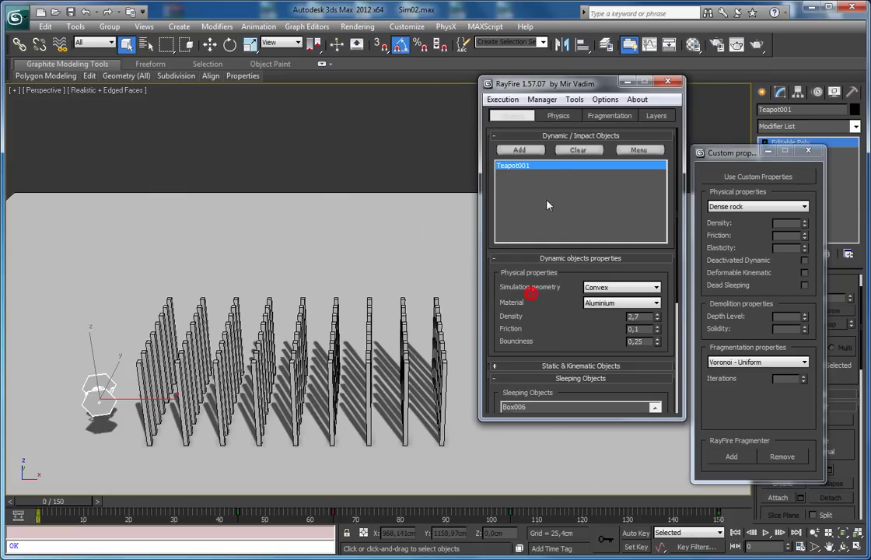
pyautogui.click(558, 116)
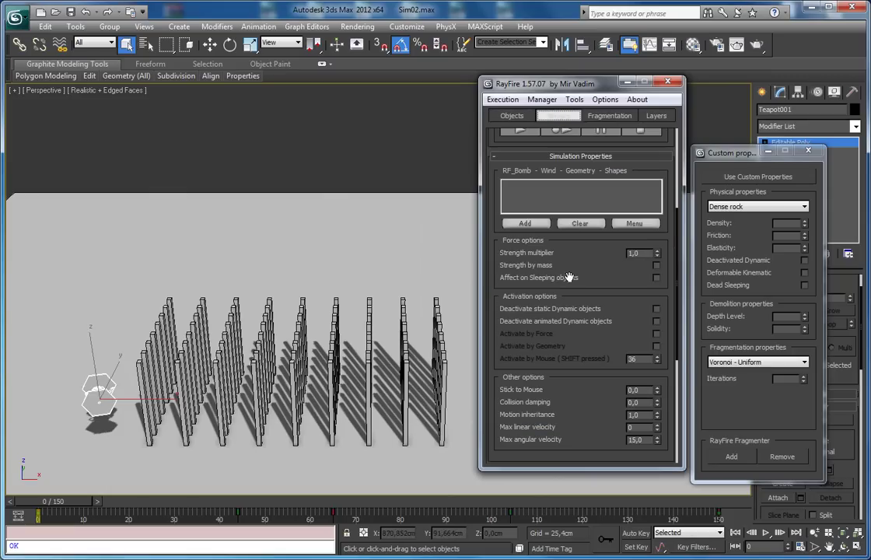
pyautogui.scroll(3, 100, 388)
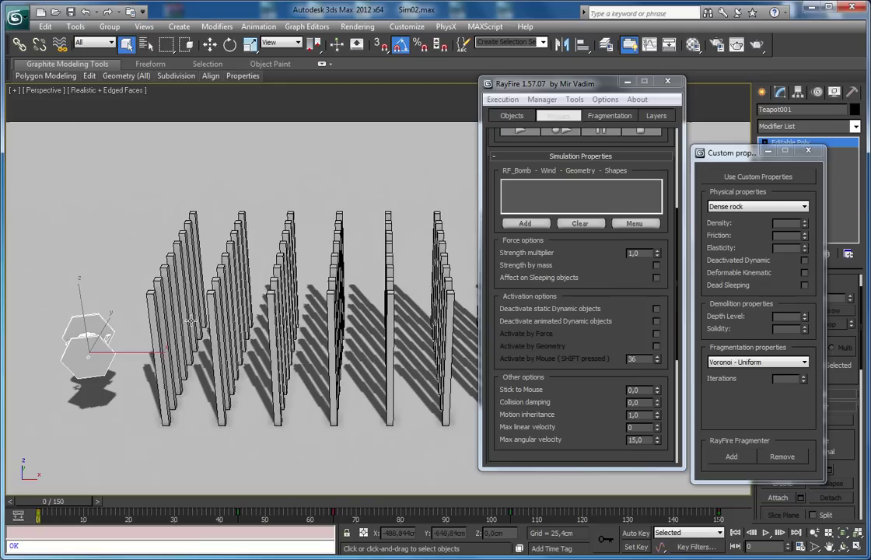
pyautogui.keyDown('alt'); pyautogui.moveTo(70, 333); pyautogui.dragTo(159, 257, button='middle'); pyautogui.keyUp('alt')
pyautogui.moveTo(709, 162); pyautogui.dragTo(328, 126)
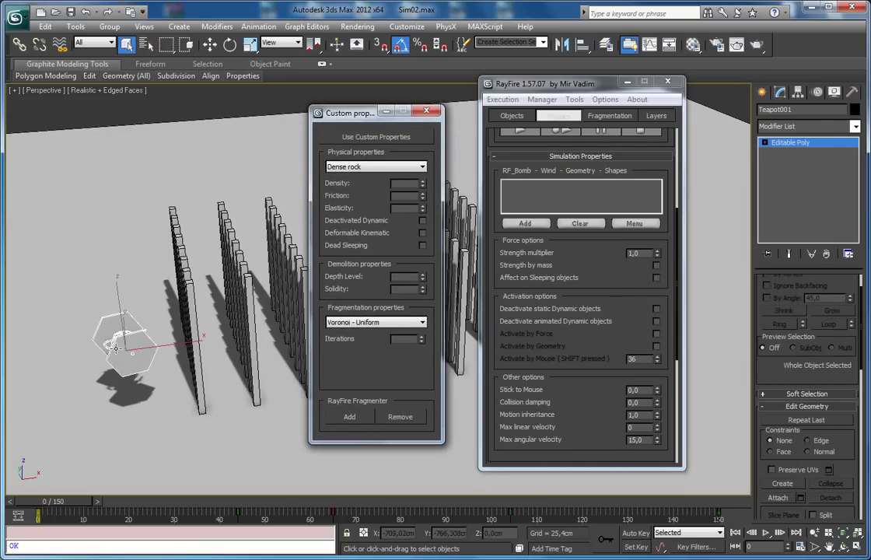
pyautogui.click(120, 343)
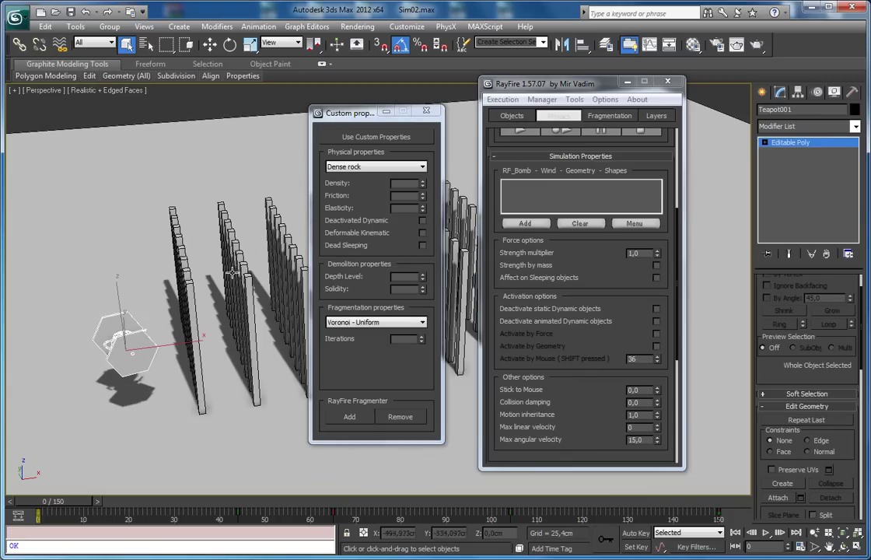
pyautogui.click(363, 138)
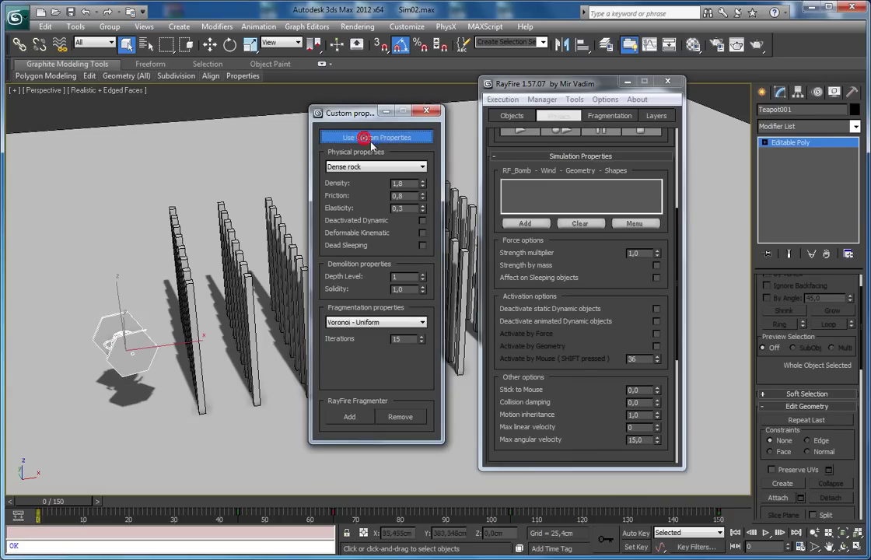
pyautogui.click(422, 221)
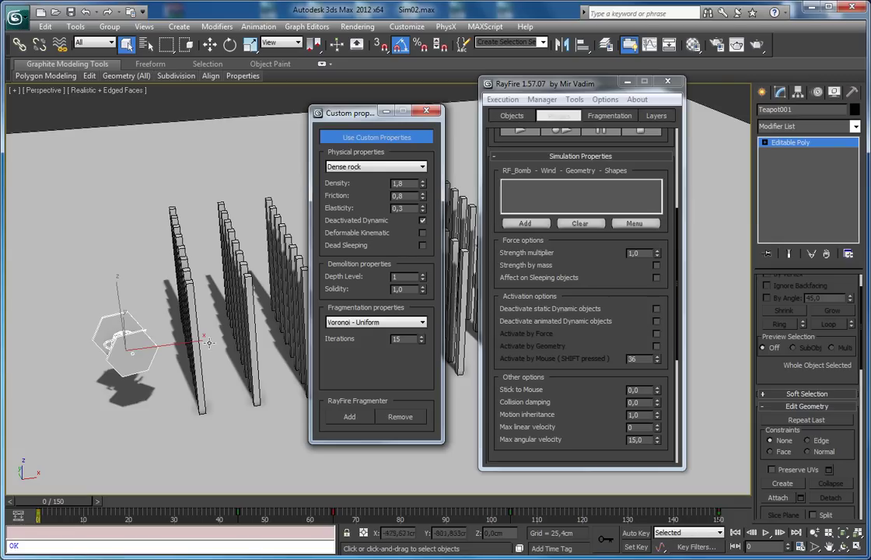
# Check the spaceship in the Dynamic / Impact Objects list and start the PhysX animation preview.
pyautogui.moveTo(543, 298); pyautogui.dragTo(552, 342)
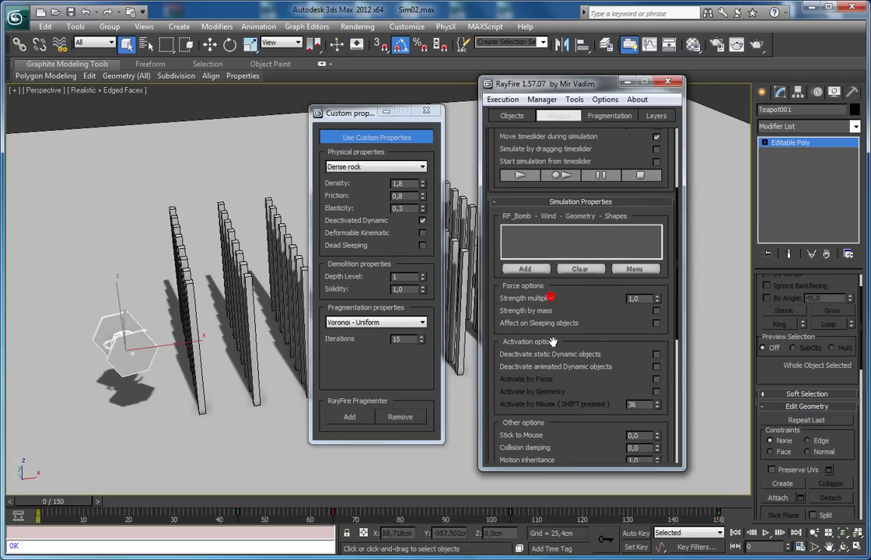
pyautogui.moveTo(577, 150); pyautogui.dragTo(534, 254)
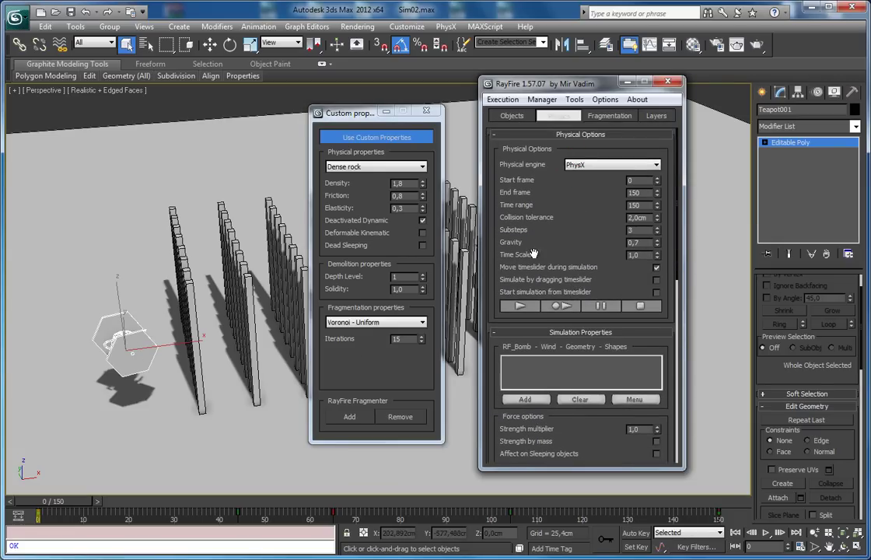
pyautogui.click(516, 116)
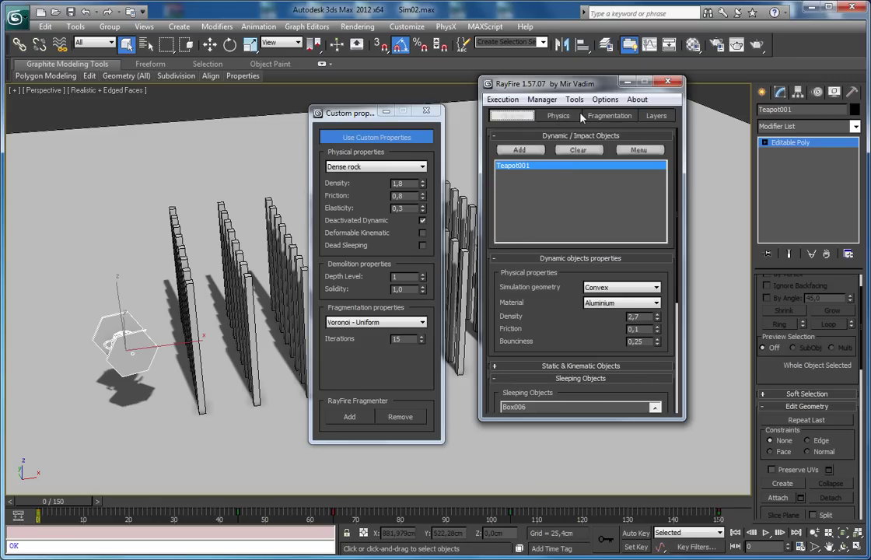
pyautogui.click(559, 115)
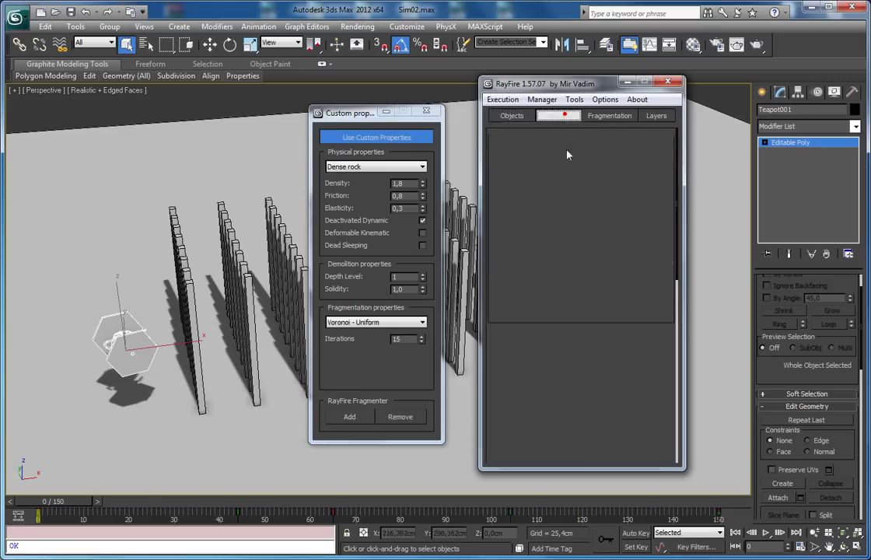
pyautogui.click(529, 305)
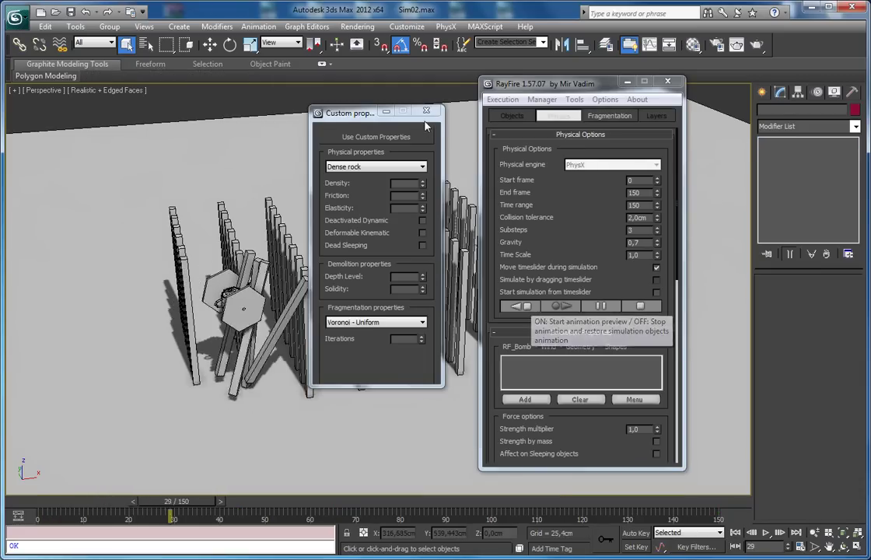
# Clear the view of the pillars by closing Custom Properties and moving the RayFire window aside, and stop the simulation preview.
pyautogui.click(427, 110)
pyautogui.moveTo(560, 83); pyautogui.dragTo(769, 102)
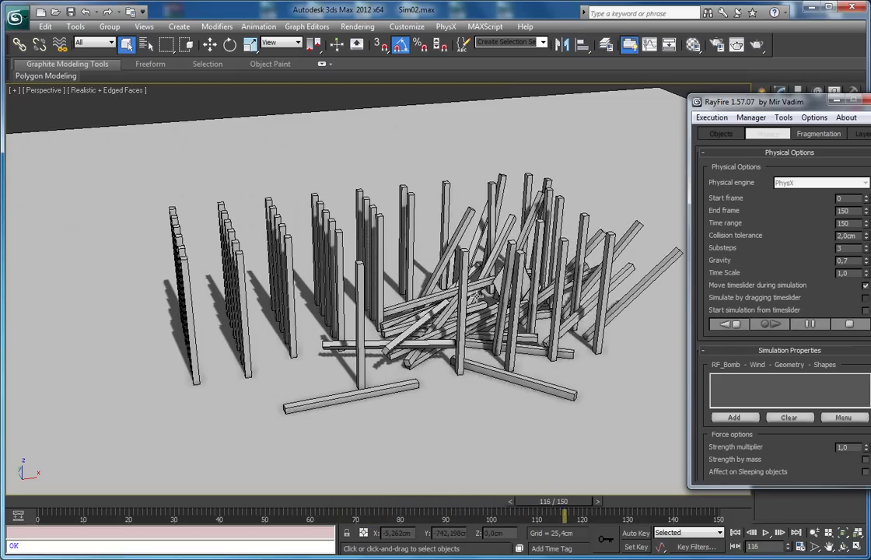
pyautogui.click(728, 324)
pyautogui.scroll(-4, 528, 232)
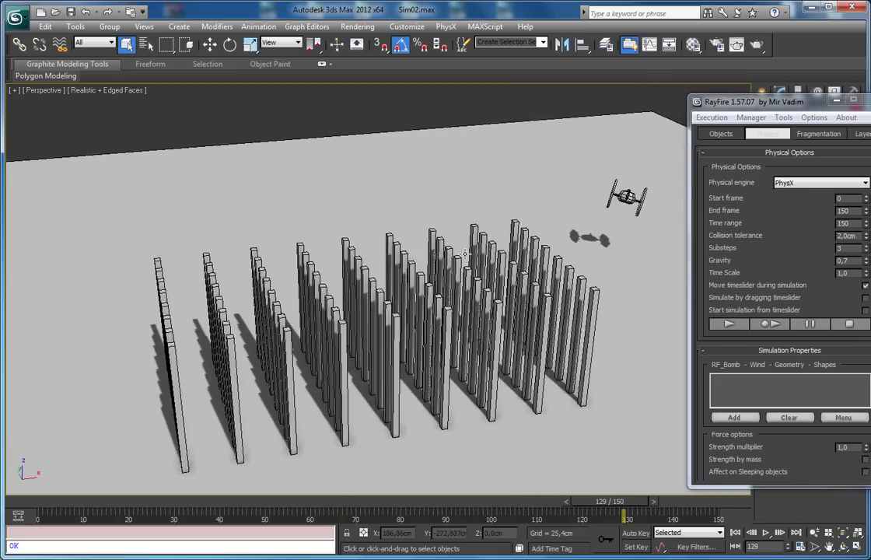